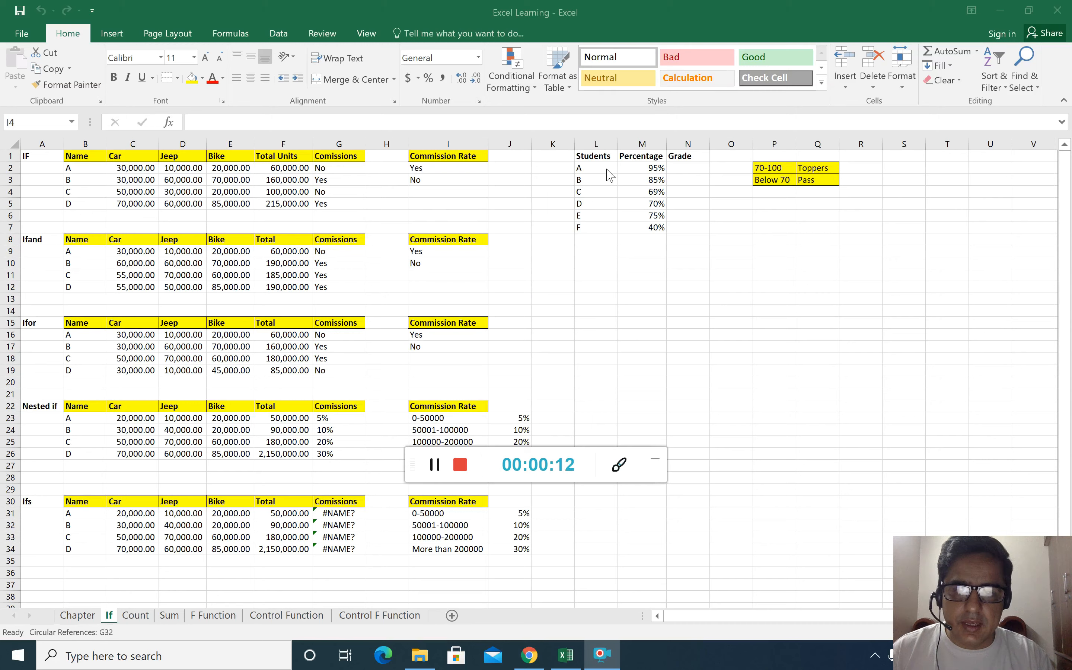
Step: Review the students and their percentages in columns L and M
click(594, 167)
click(594, 167)
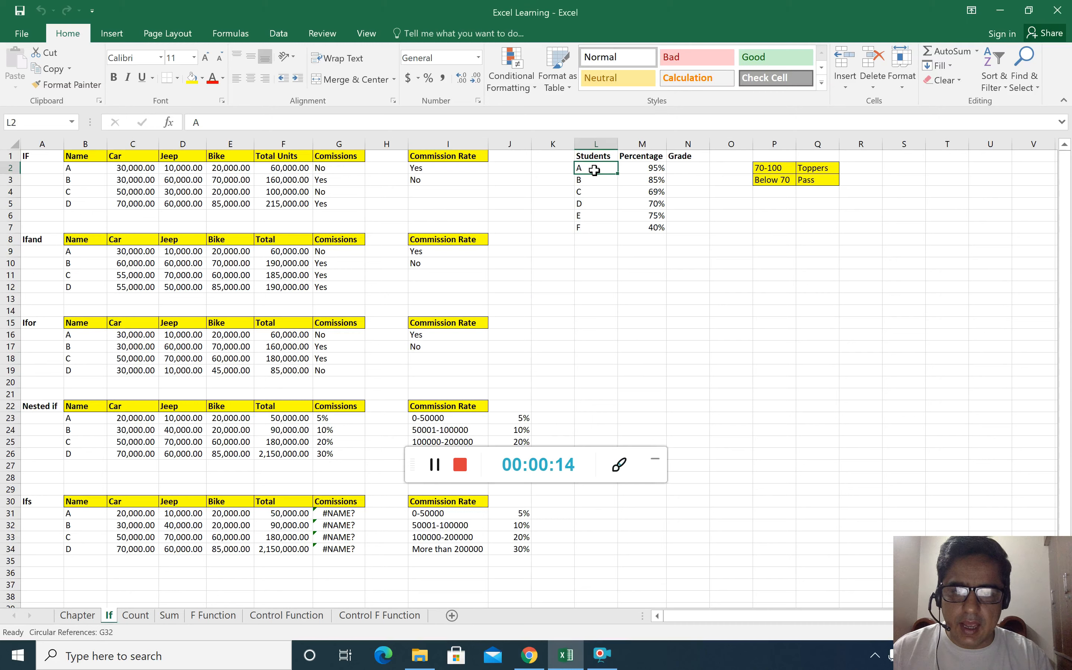
key(Down)
key(Down)
key(Down)
key(Down)
key(Down)
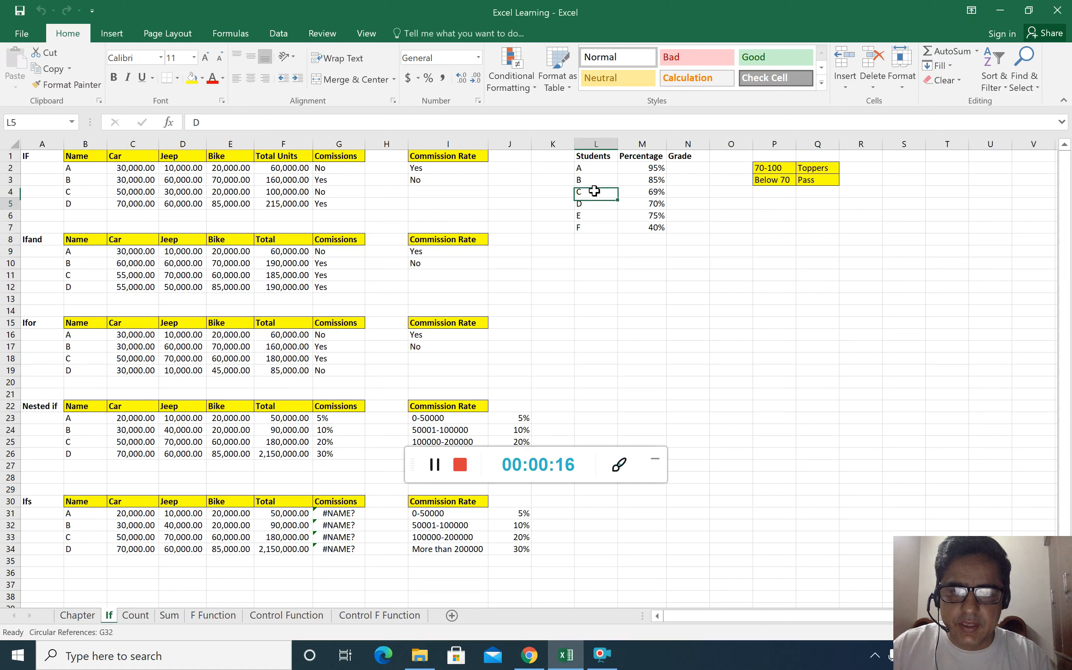
key(Up)
key(Up)
key(Up)
key(Up)
key(Up)
key(Up)
key(Down)
key(Right)
key(Down)
key(Down)
key(Down)
key(Up)
key(Up)
key(Up)
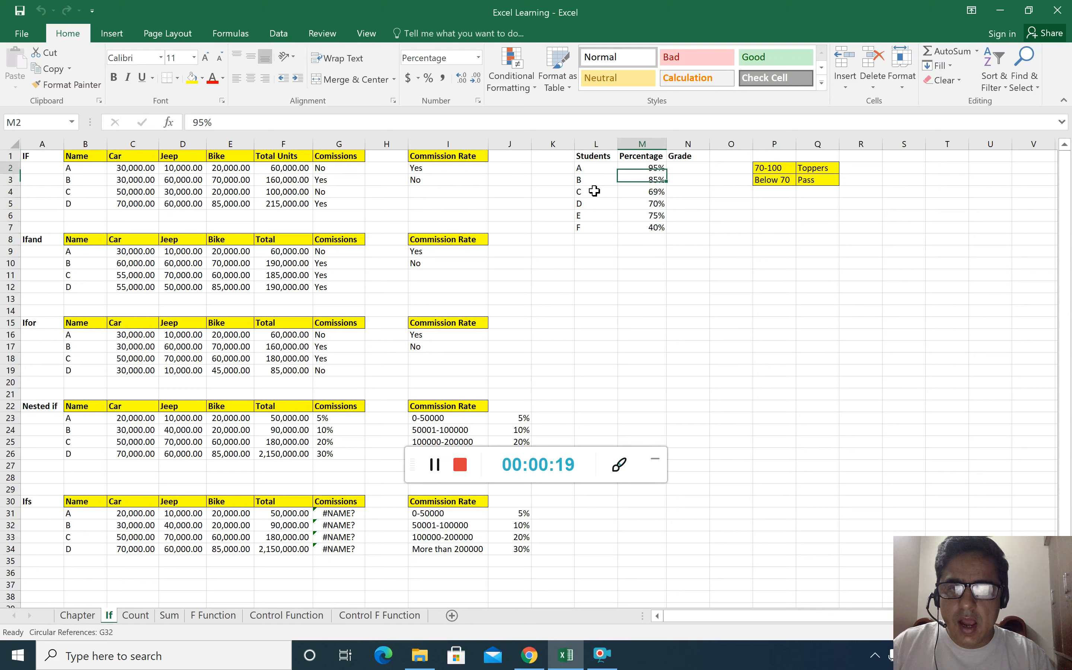
Step: Examine the empty Grade column and the grading criteria in P2:Q3
key(Right)
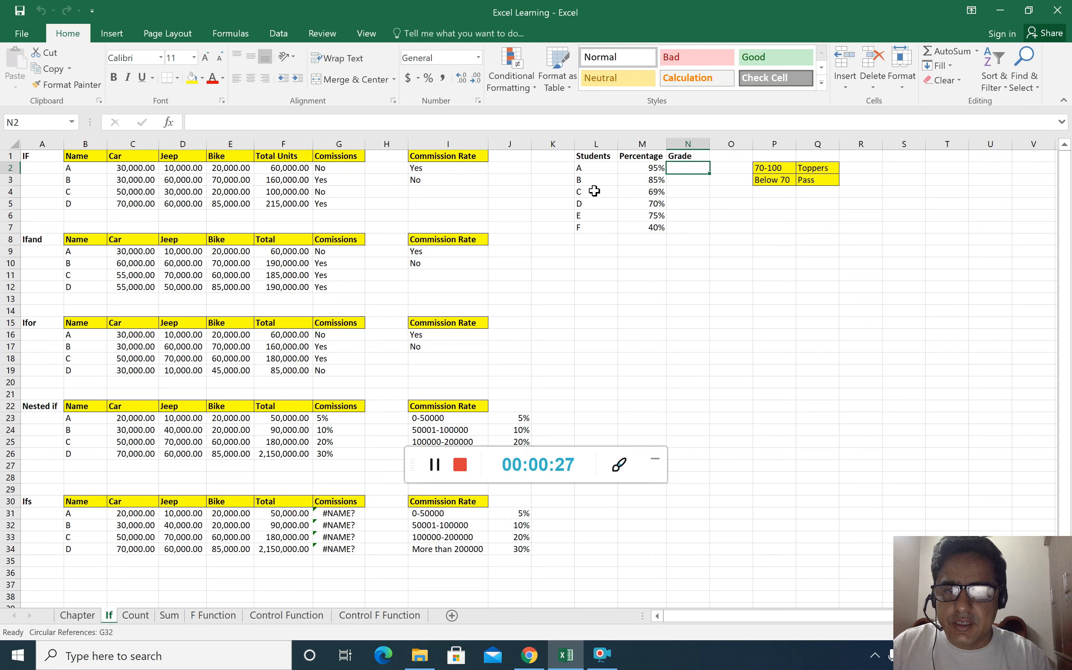
key(Right)
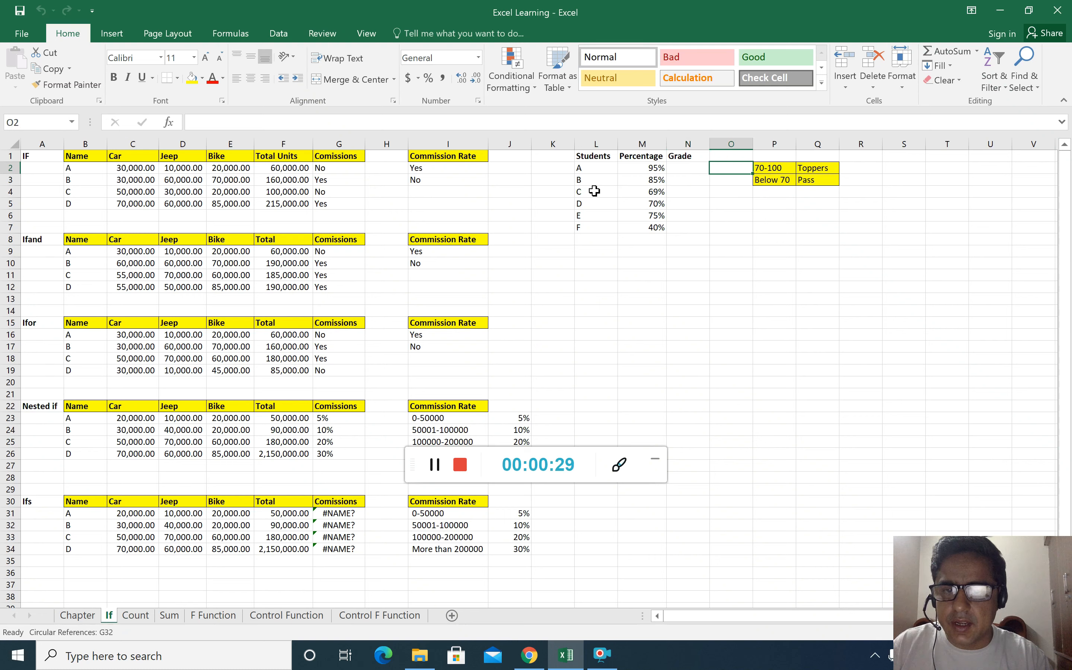
key(Right)
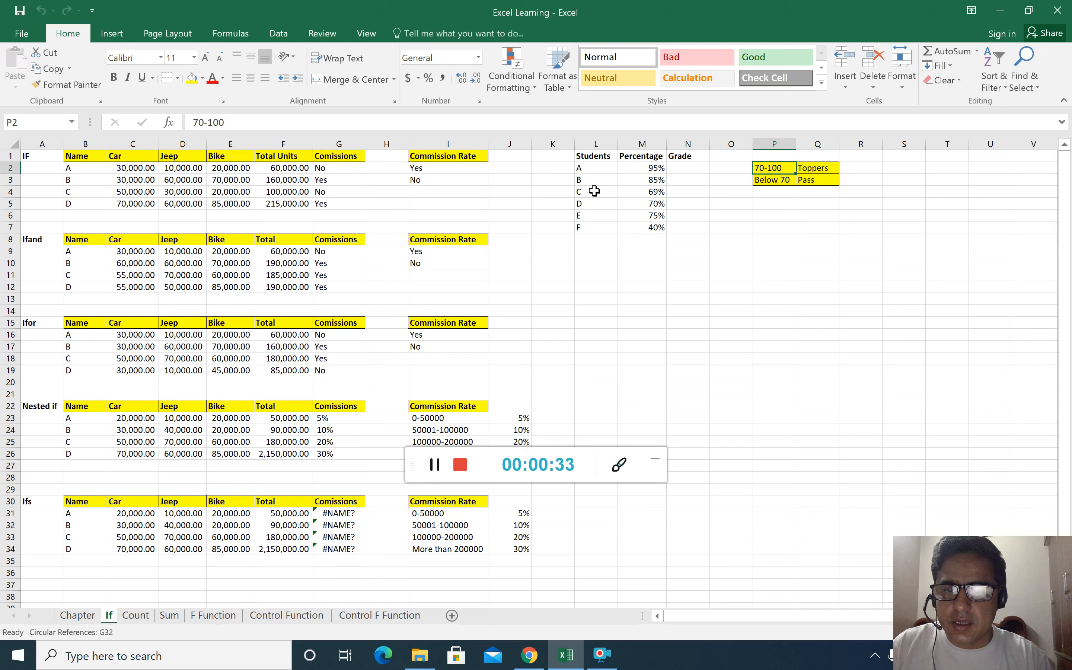
key(Right)
key(Left)
key(Right)
key(Left)
key(Right)
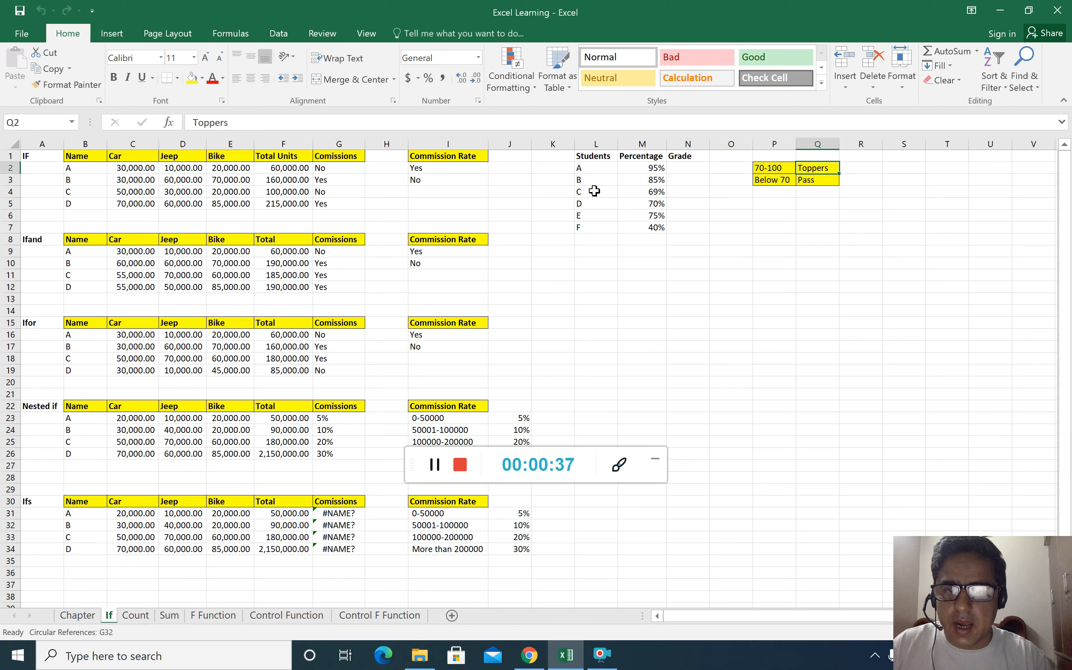
key(Left)
key(Down)
key(Right)
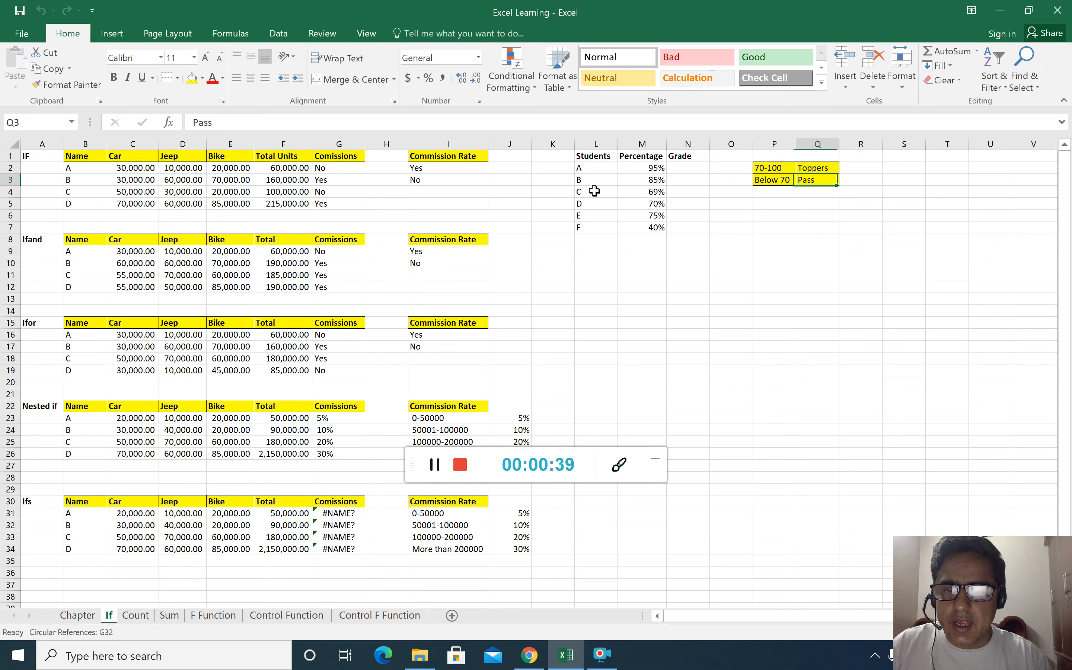
Step: Enter the formula =IF(M2>70%,"Topers","Pass") in N2 to grade the first student
key(Left)
key(Left)
key(Left)
key(Up)
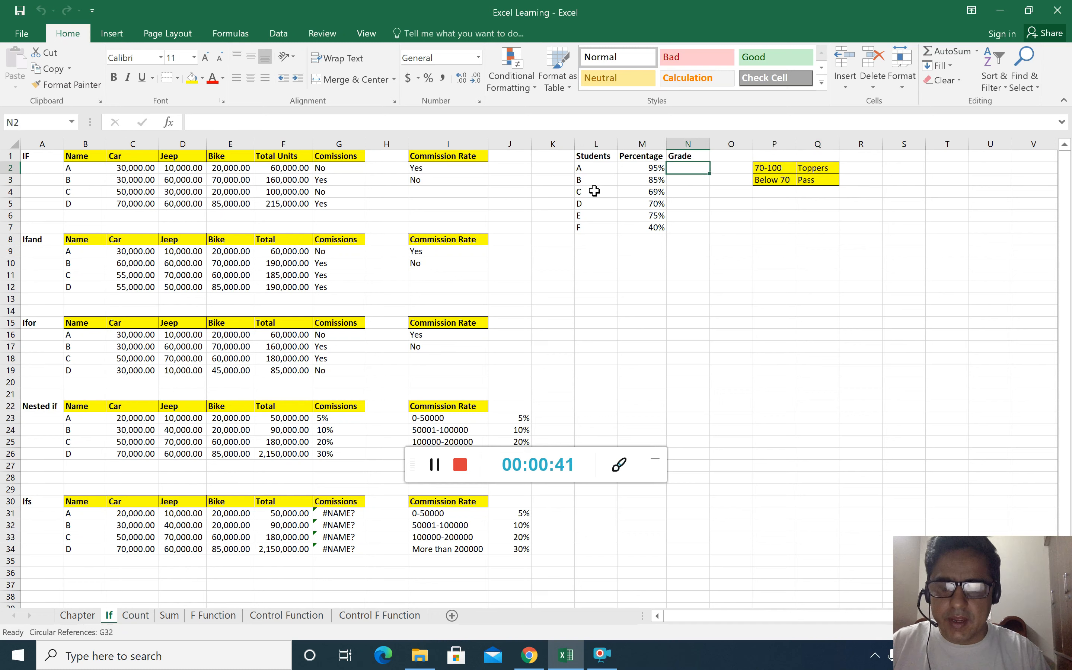
text(=)
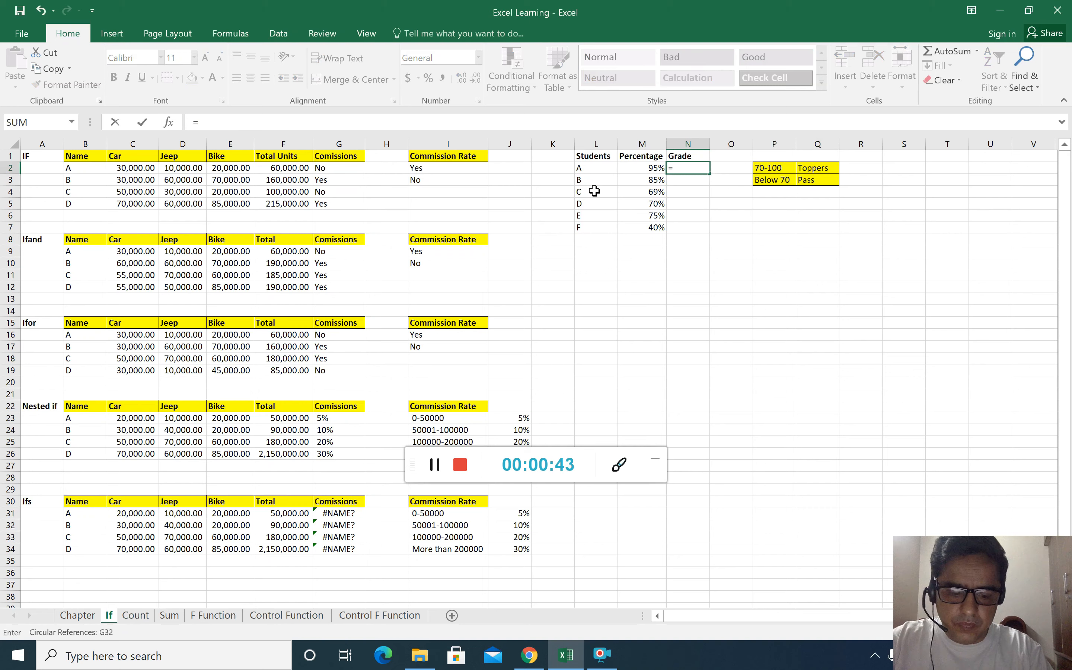
text(if)
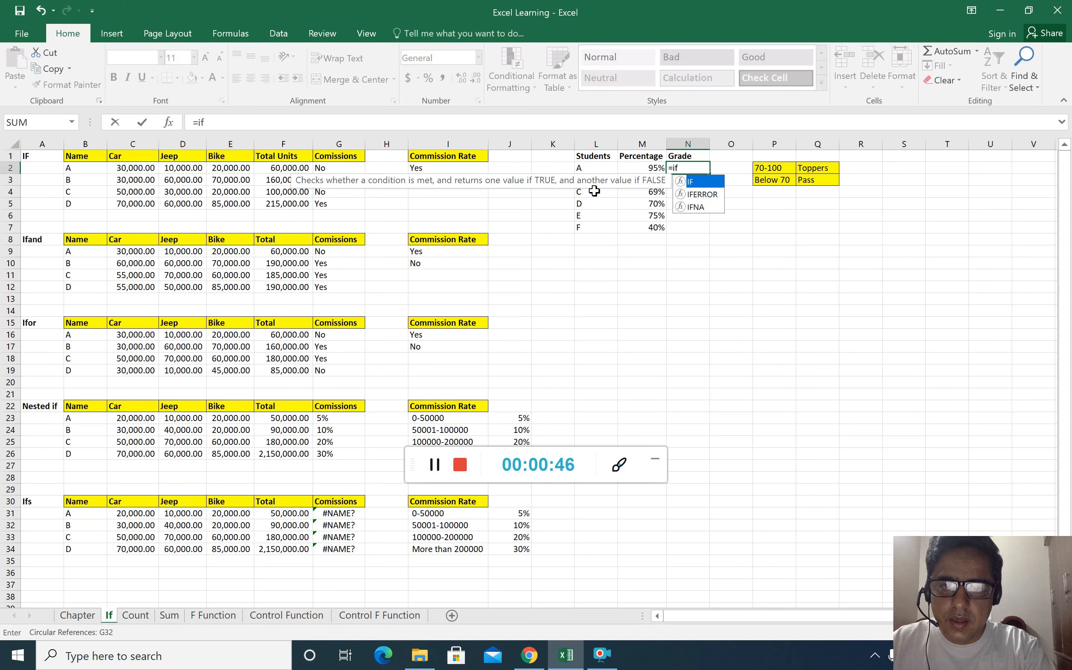
text(()
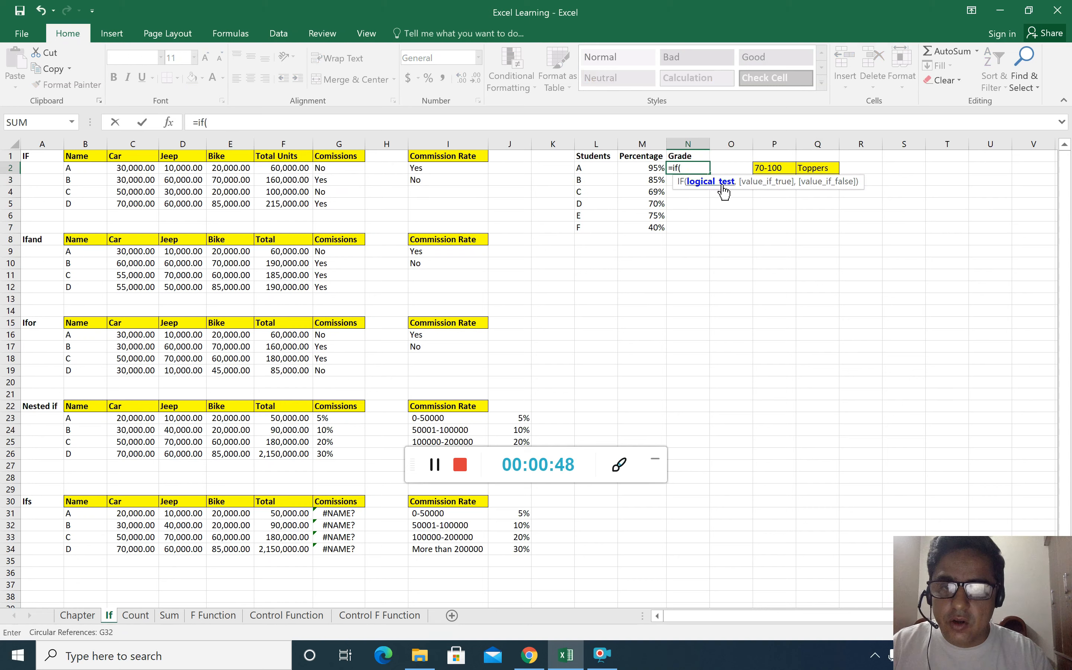
click(642, 169)
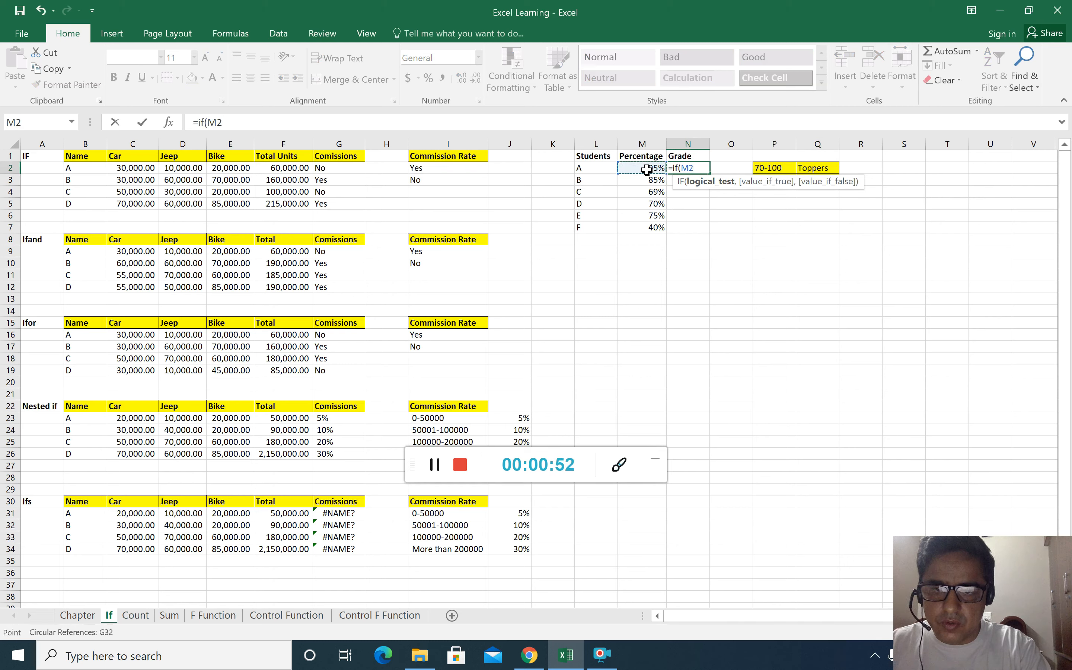
text(>)
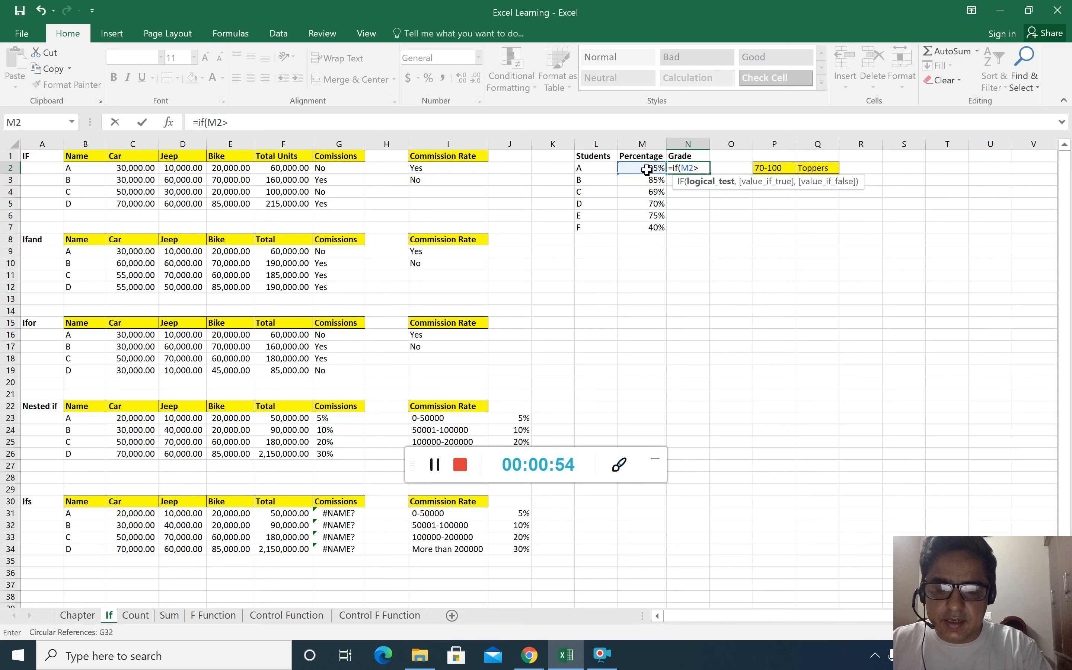
text(70%)
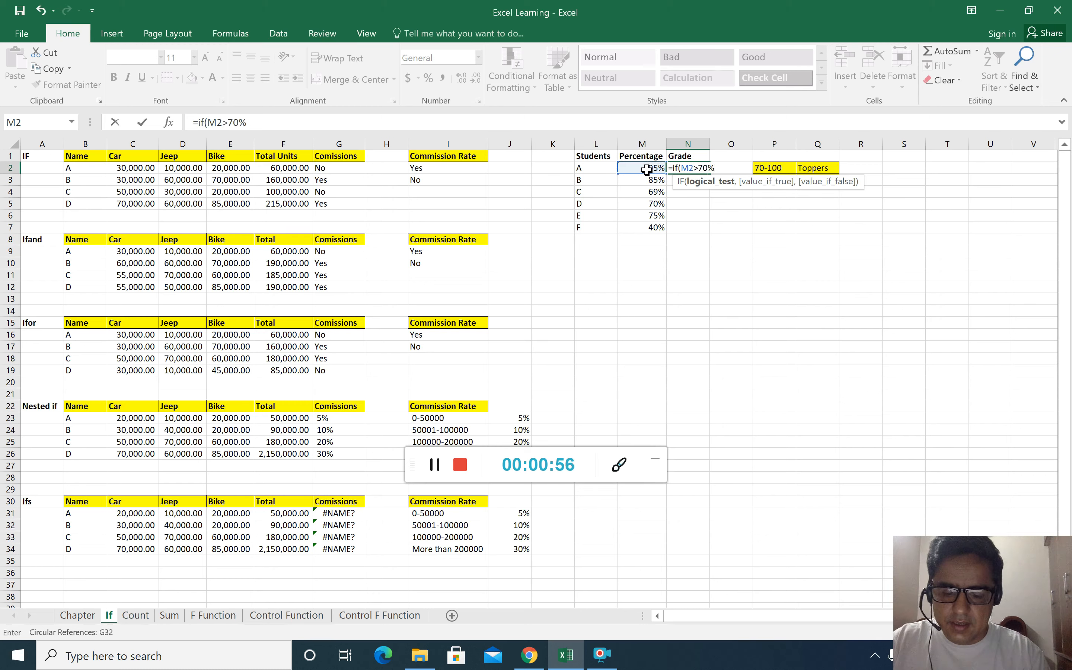
text(,)
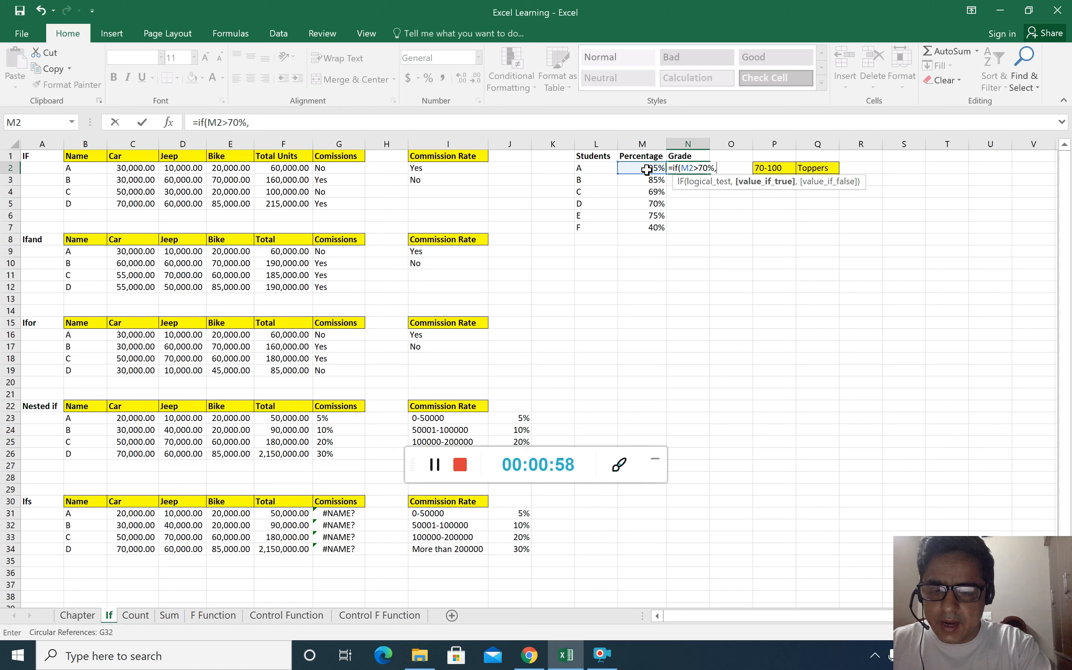
text("Topers)
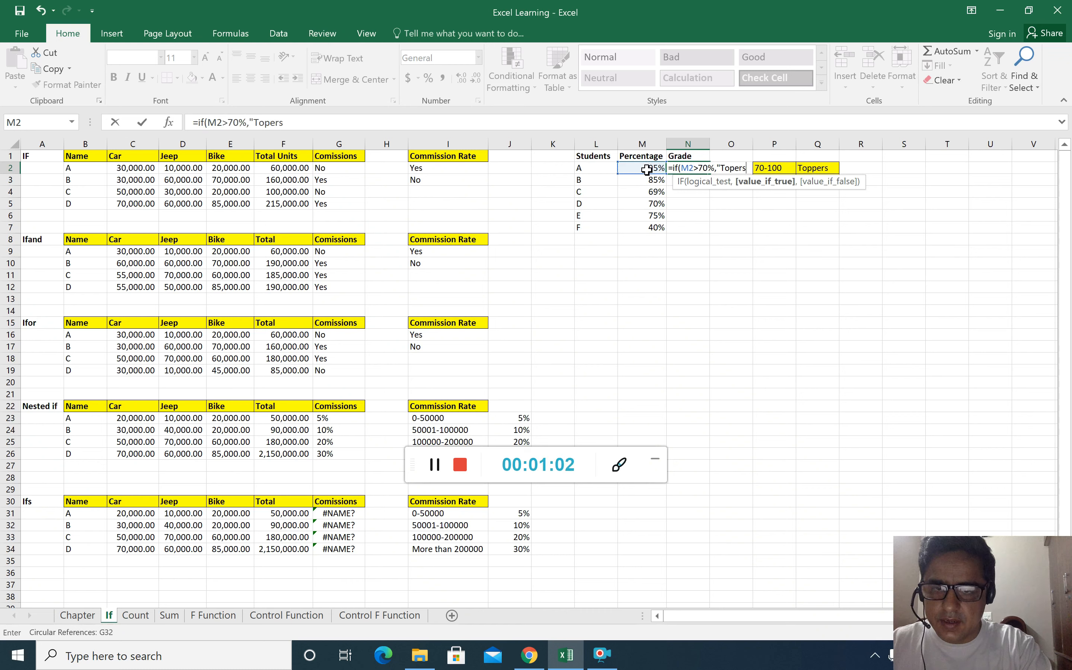
text(",)
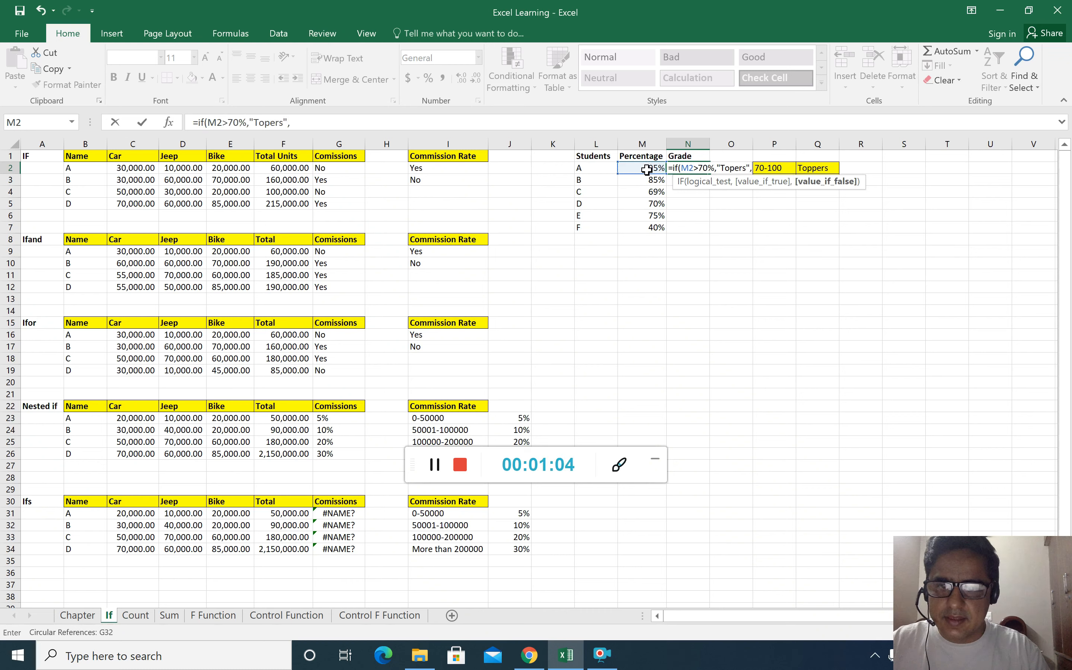
text(")
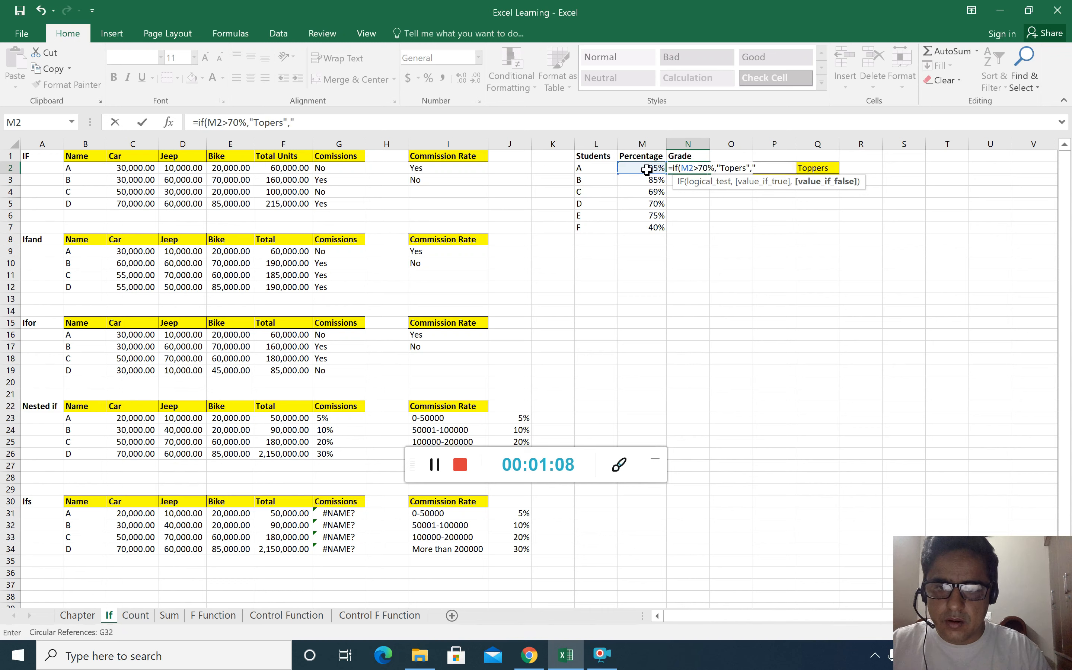
text(Pass)
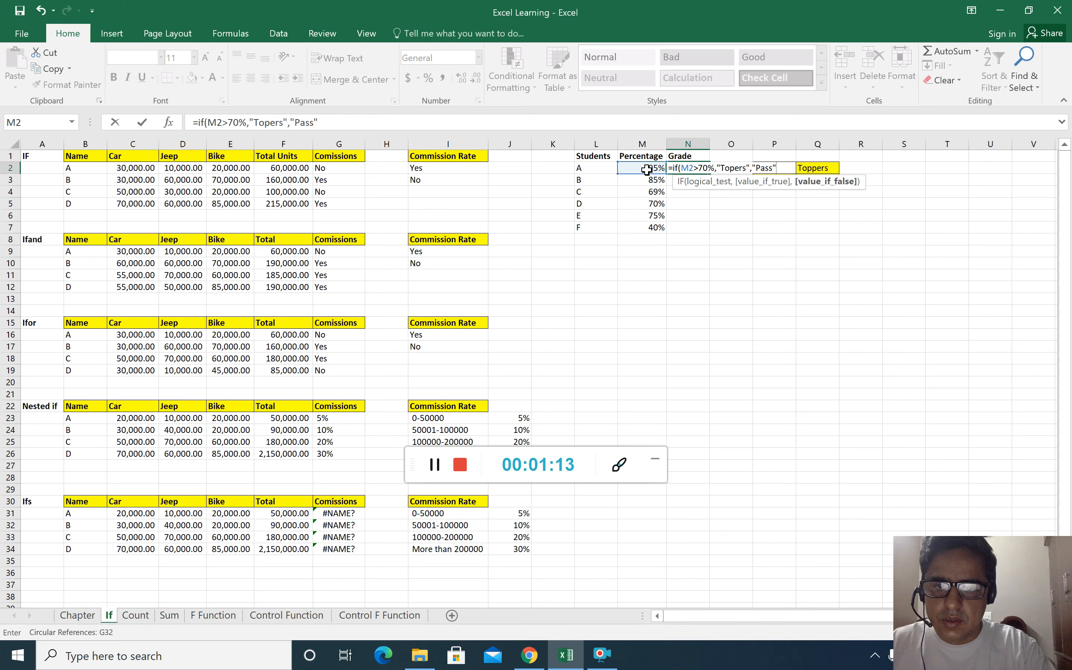
text("))
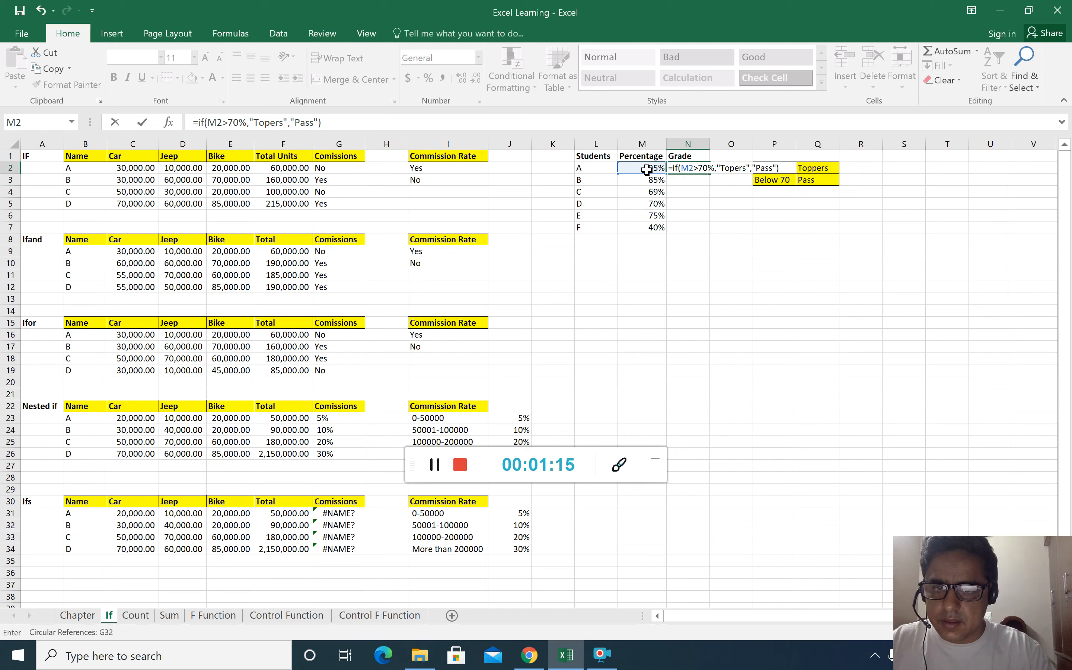
key(Return)
Step: Fill the grade formula from N2 down to N7 and check the grades of students C and D
click(695, 167)
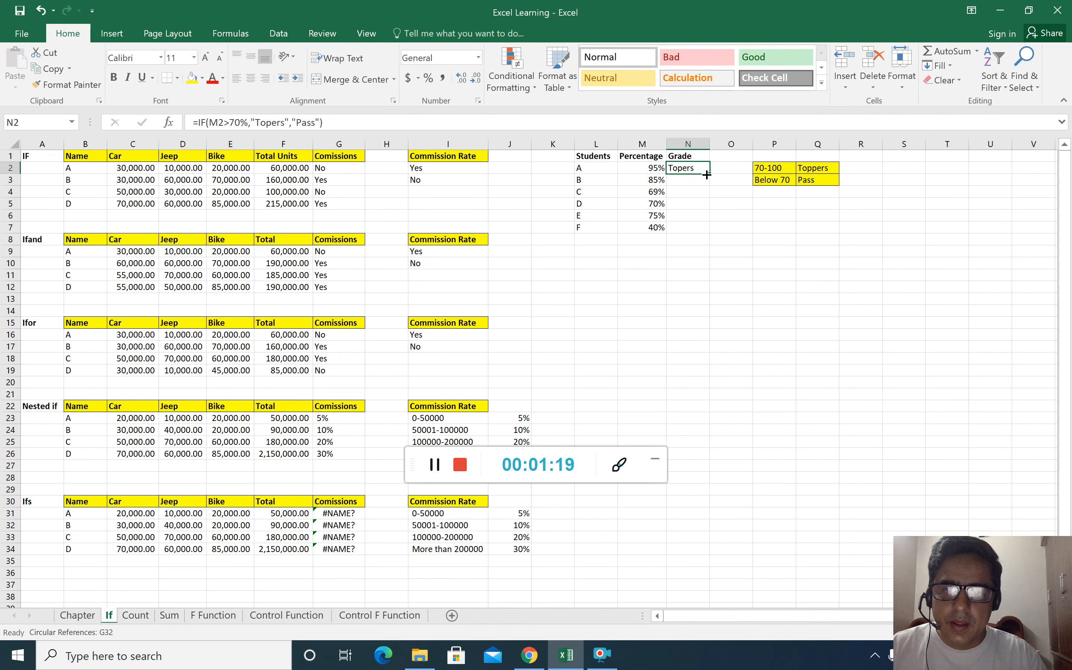
drag(711, 174, 710, 231)
click(694, 203)
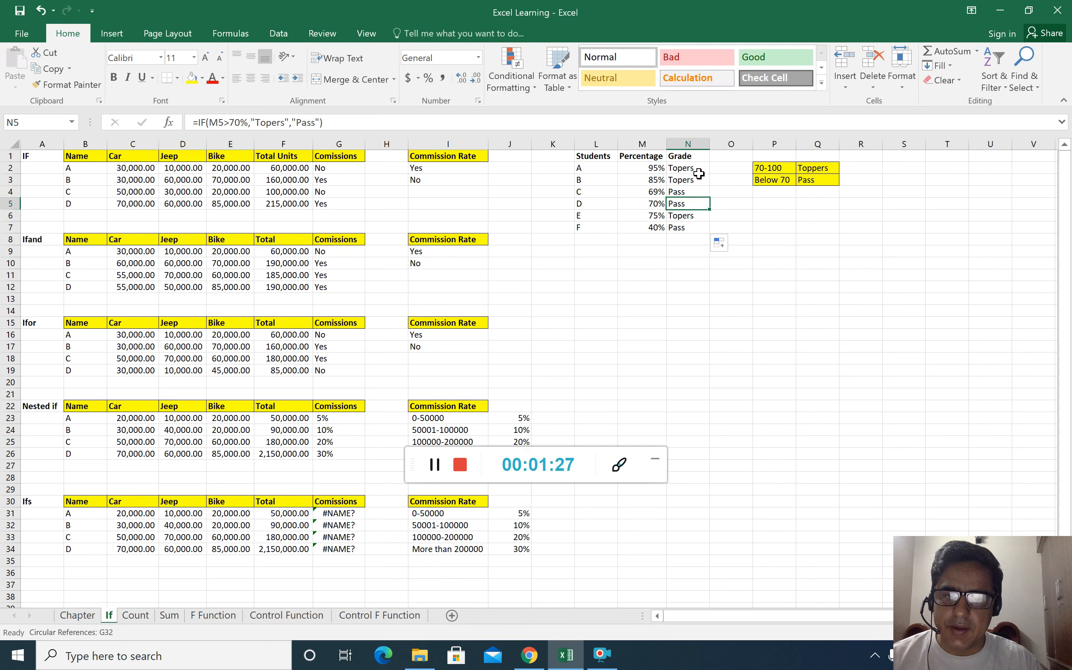
click(692, 191)
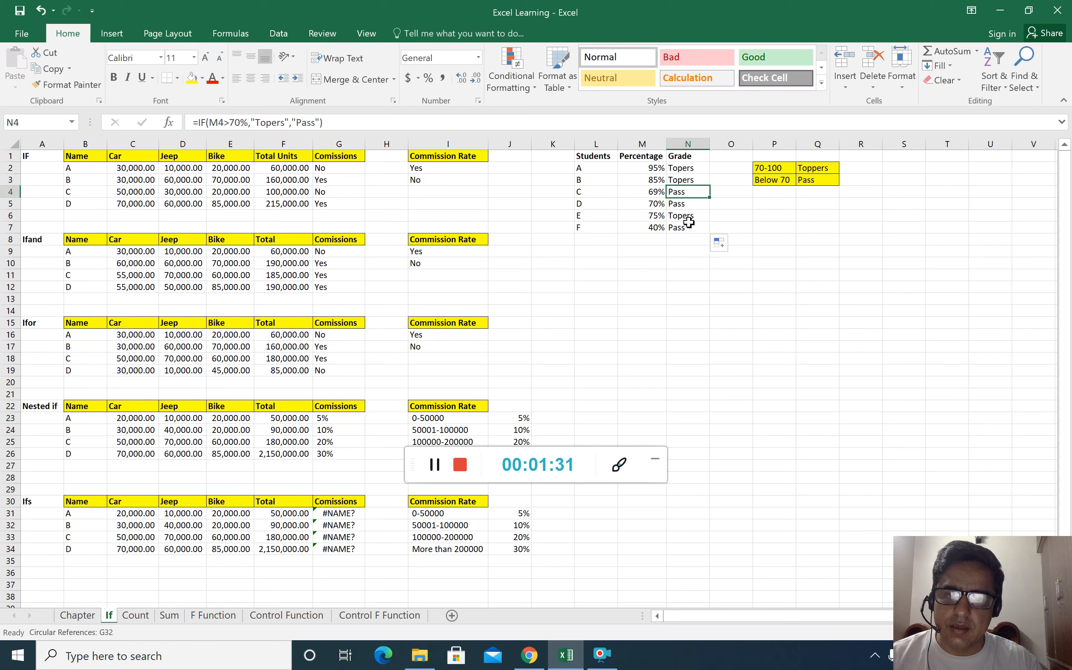
click(642, 202)
click(674, 204)
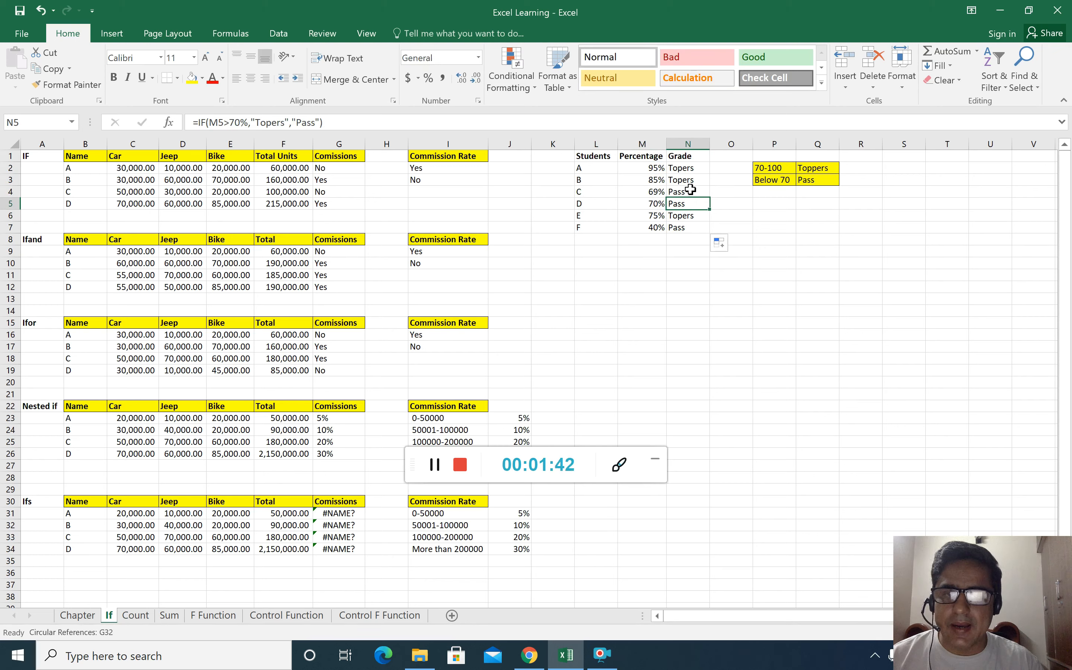
Step: Change the condition in the N2 formula to M2>=70%, refill it down to N7 and check the grades in N5 and N4
click(692, 169)
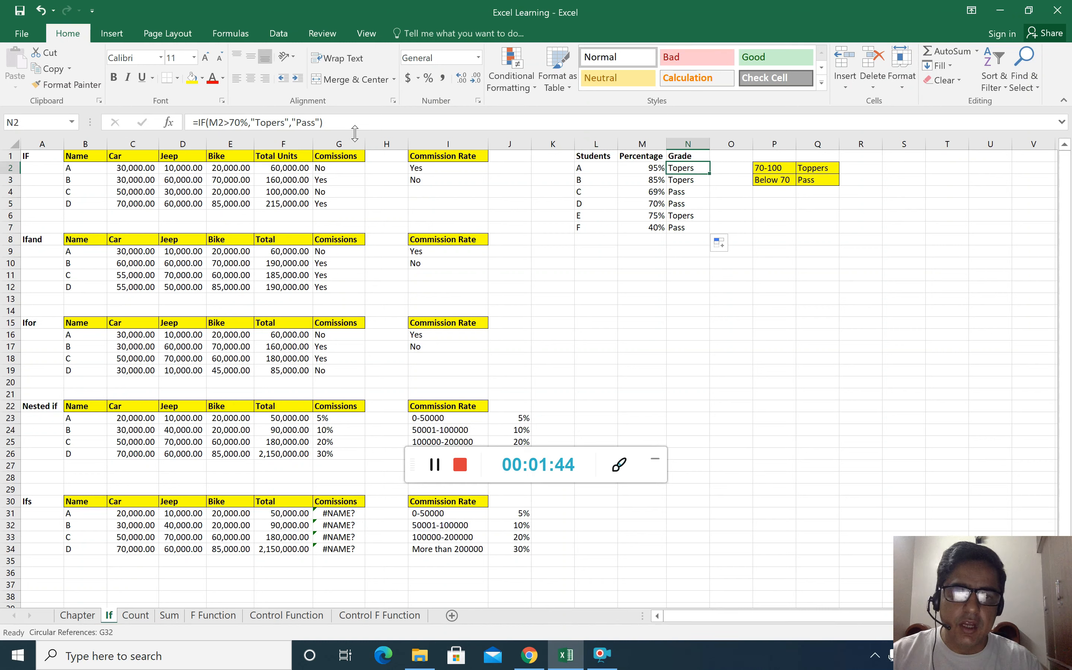
click(231, 123)
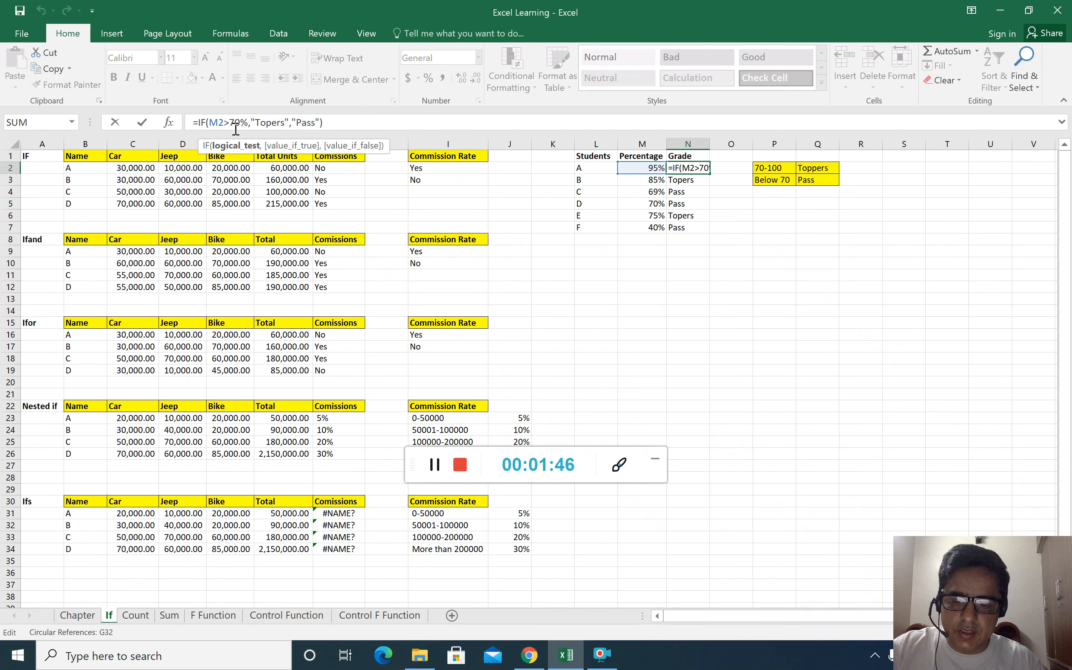
text(=)
key(Return)
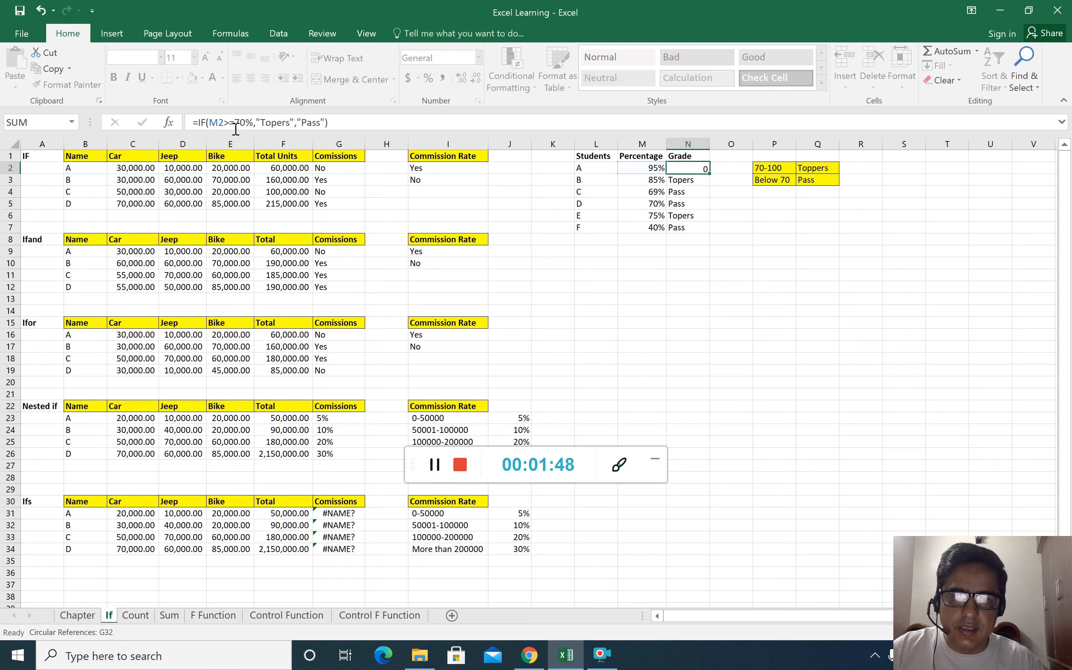
click(671, 169)
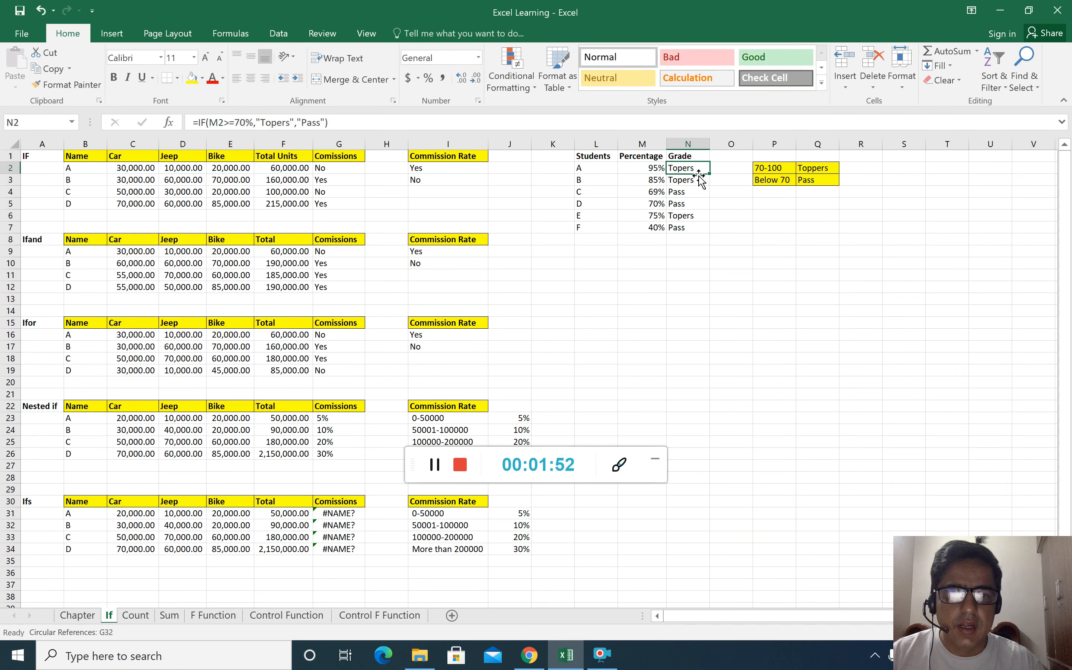
drag(710, 176, 705, 233)
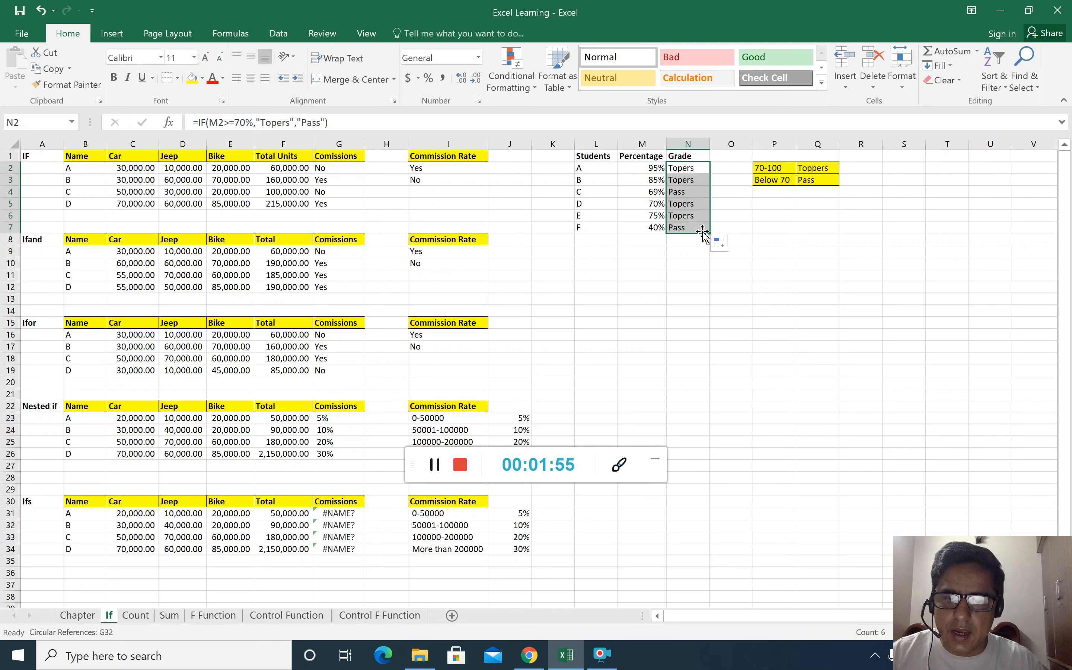
click(699, 207)
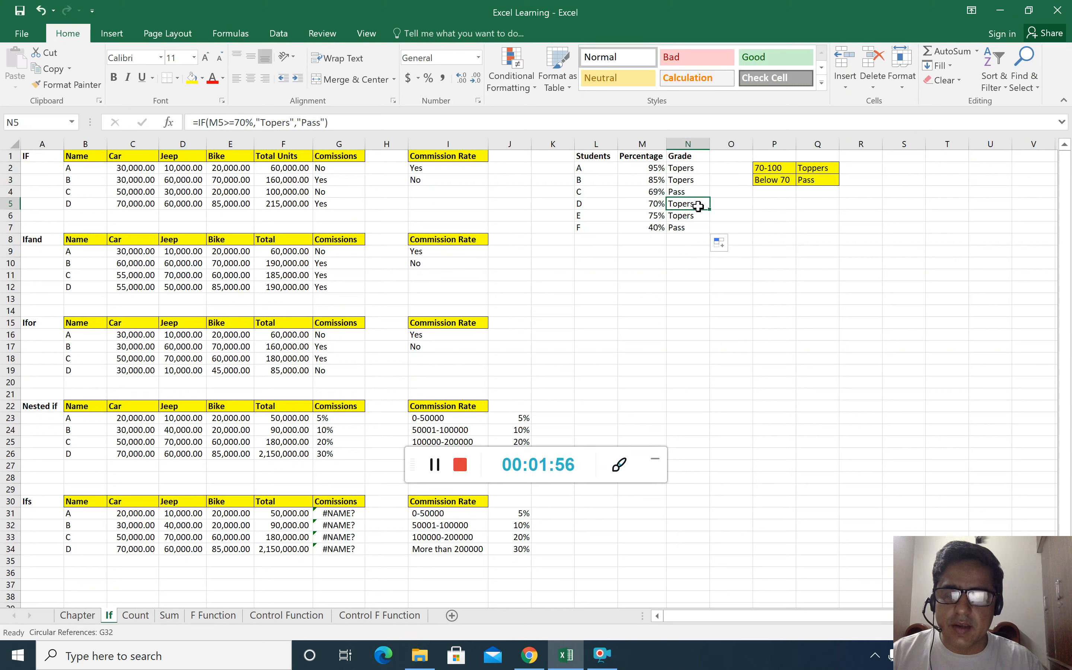
click(678, 194)
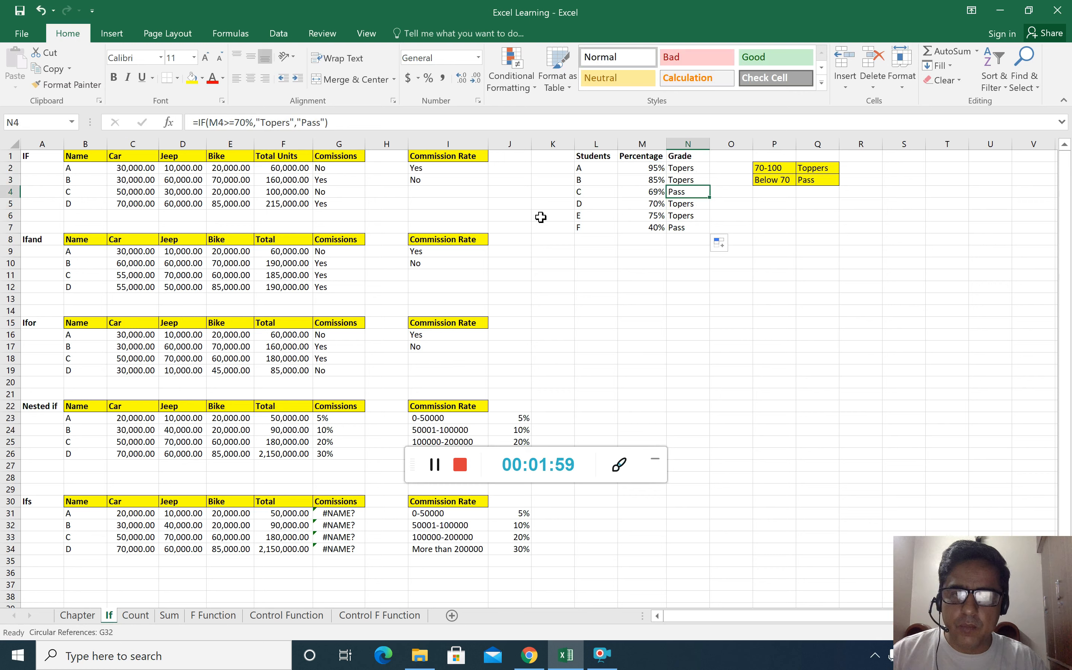
Step: Remove the Topers text from the value-if-true argument of the grade formula in N2
click(692, 169)
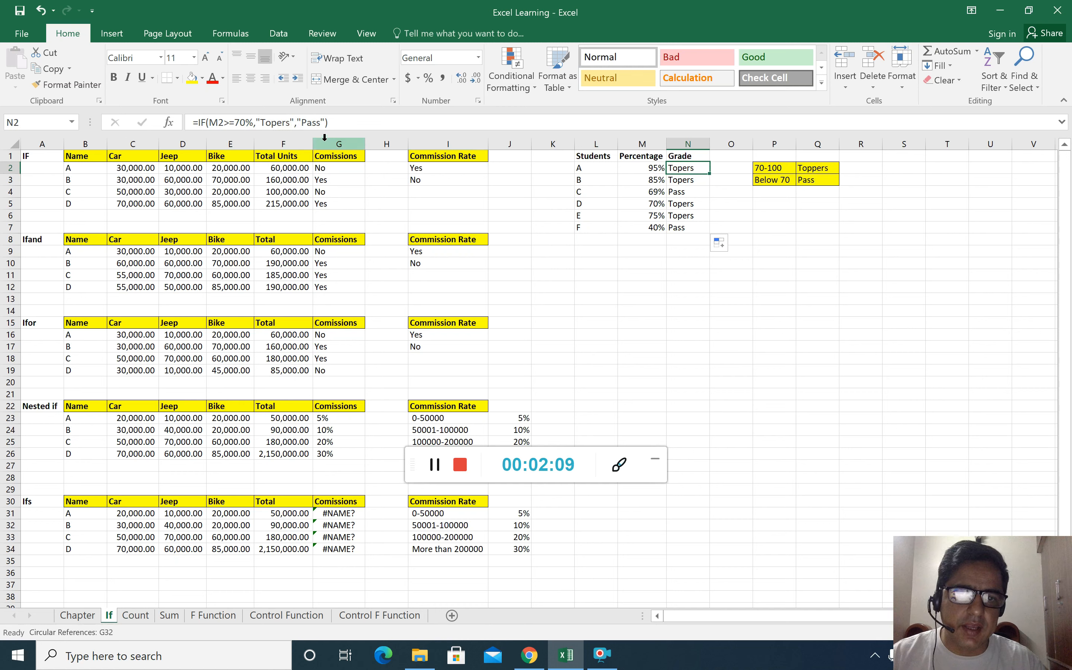
click(291, 123)
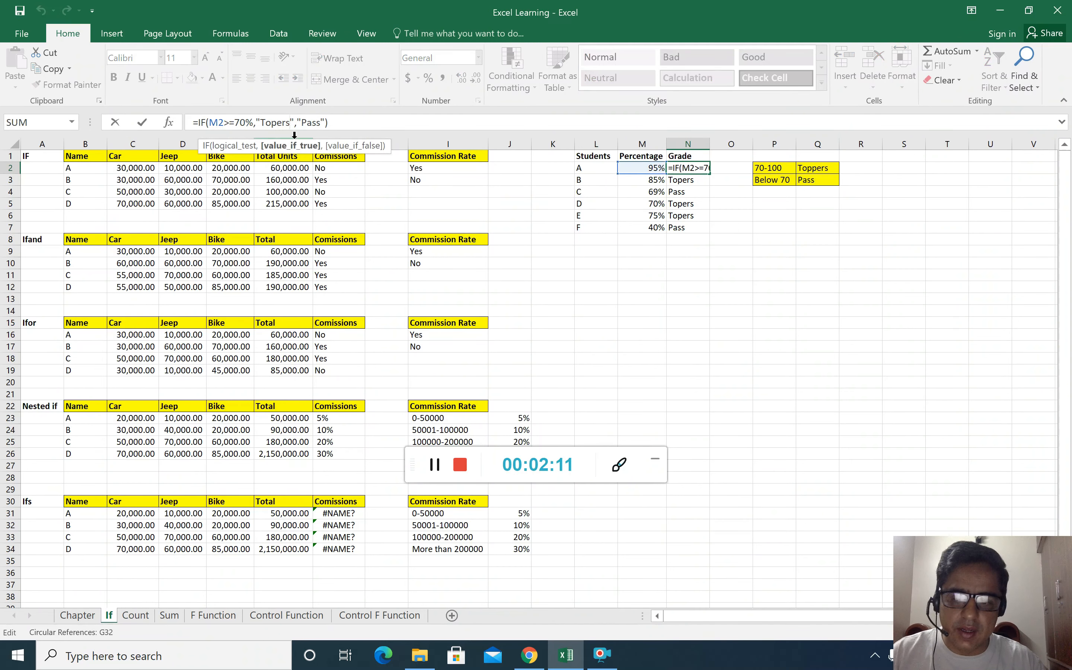
key(BackSpace)
key(BackSpace)
key(BackSpace)
key(BackSpace)
key(BackSpace)
key(BackSpace)
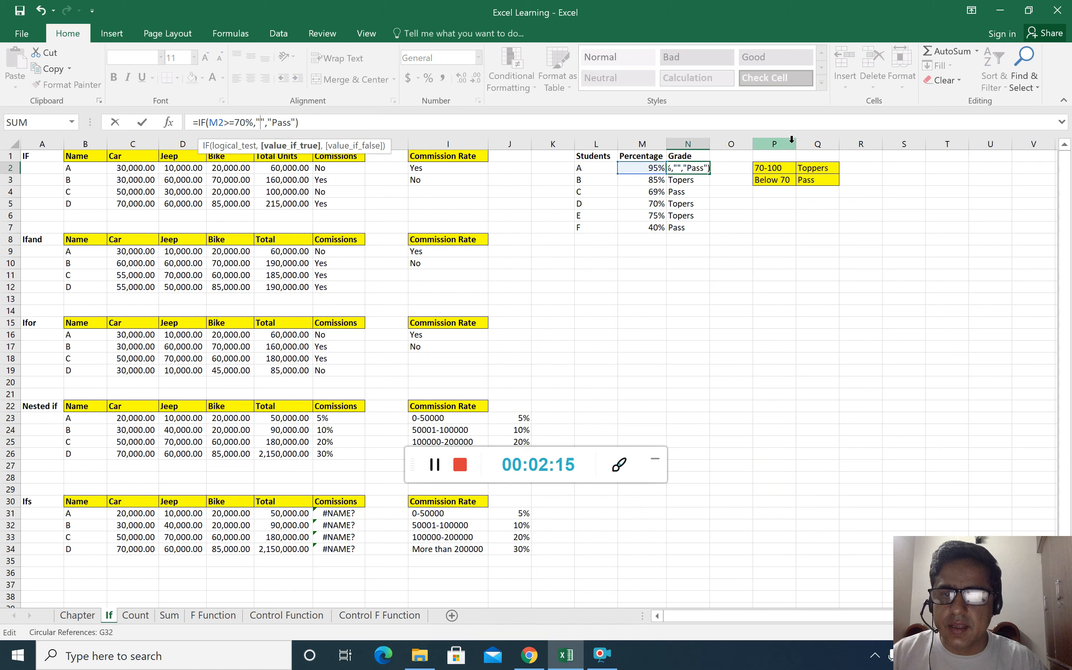
click(812, 168)
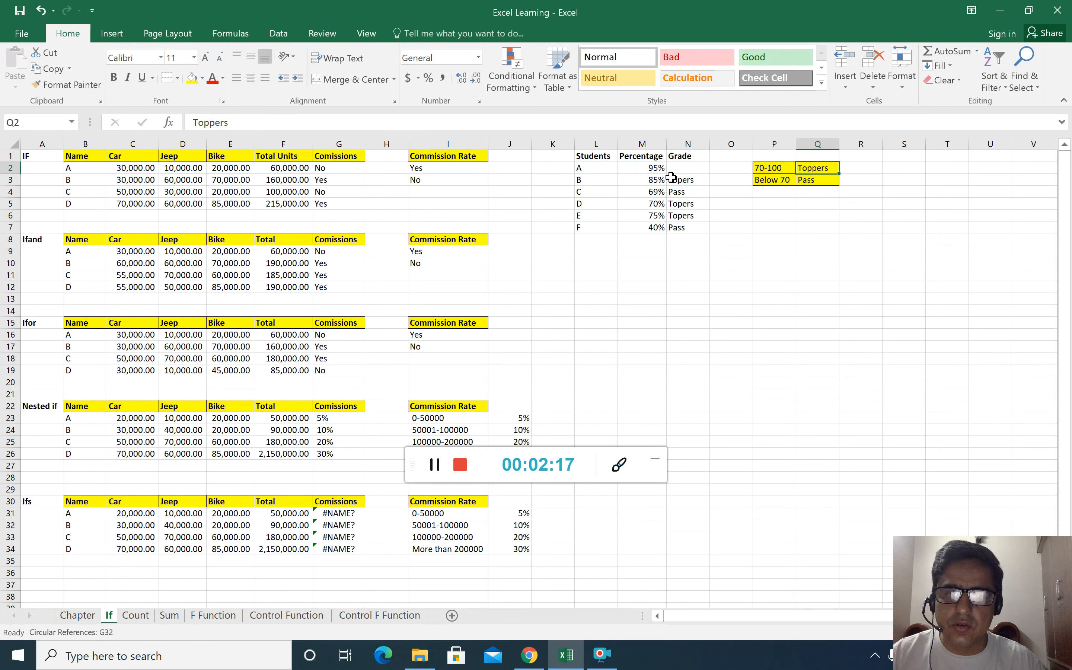
Step: Enter a new grade formula =IF(M2>=70%,Q2,Q3) in N2, taking both grade labels from the criteria table
click(682, 170)
text(=)
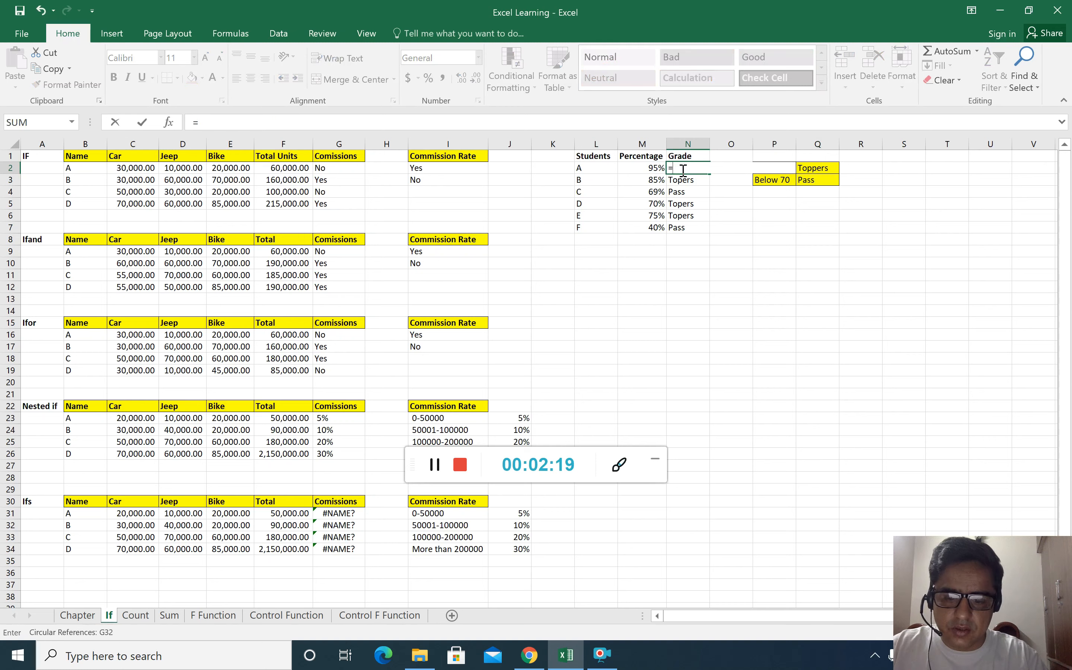
text(ig)
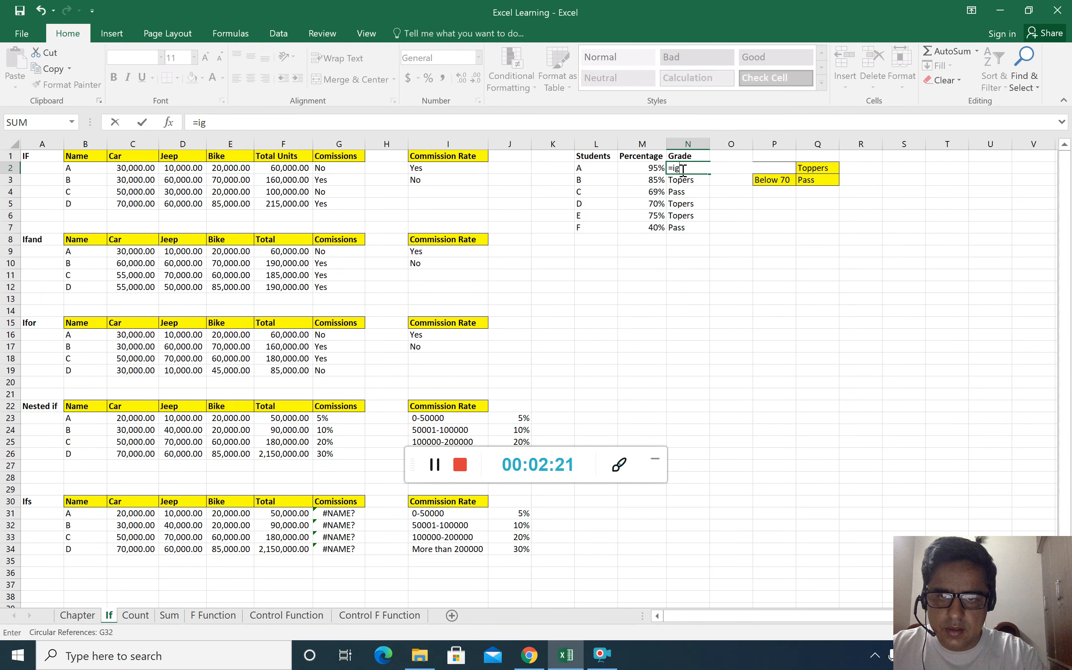
key(BackSpace)
text(f()
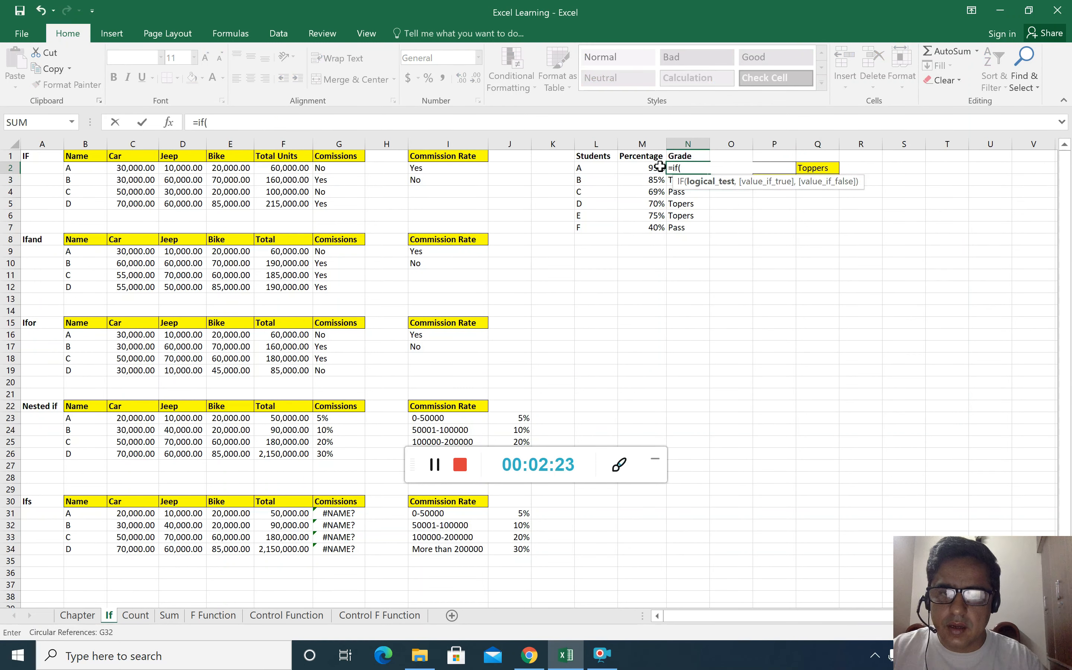
click(655, 167)
text(>=)
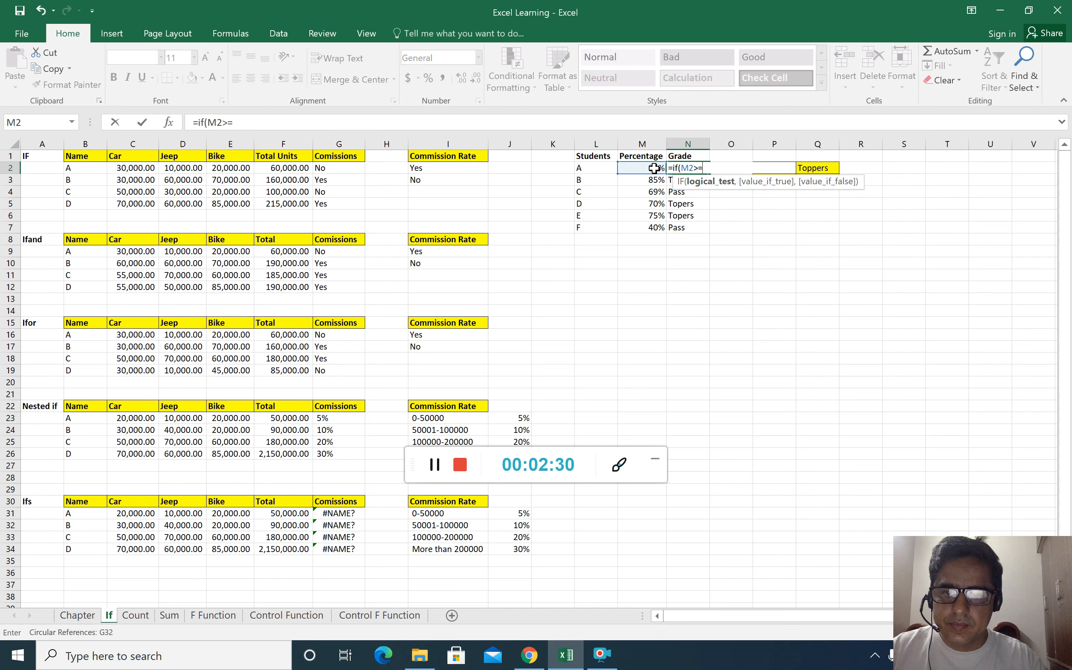
click(655, 168)
key(BackSpace)
key(BackSpace)
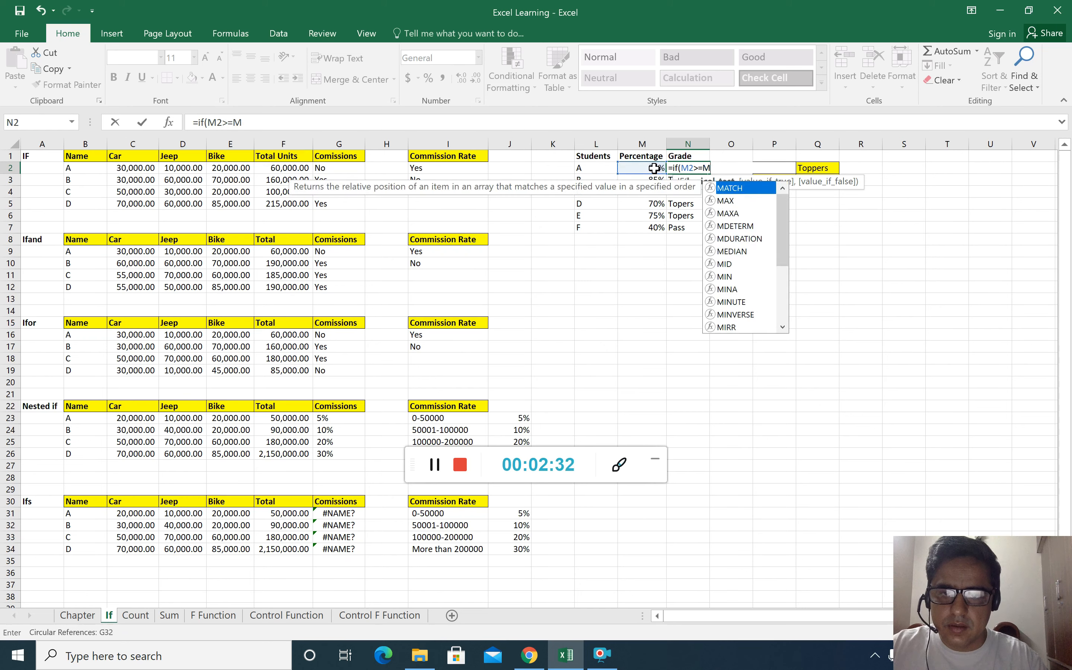
text(70%)
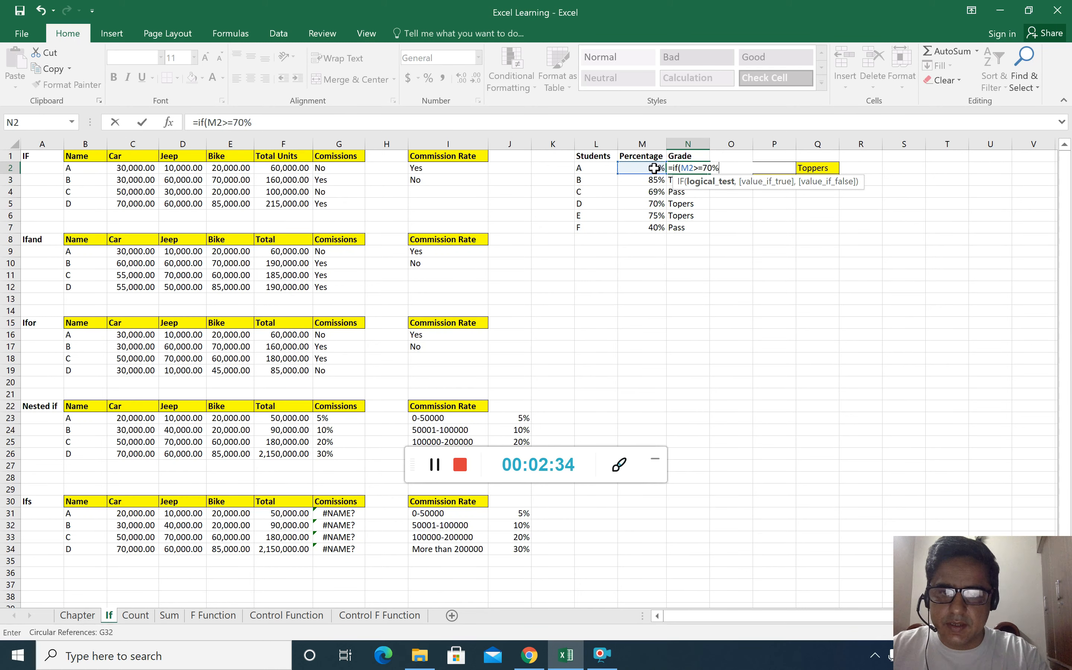
text(,)
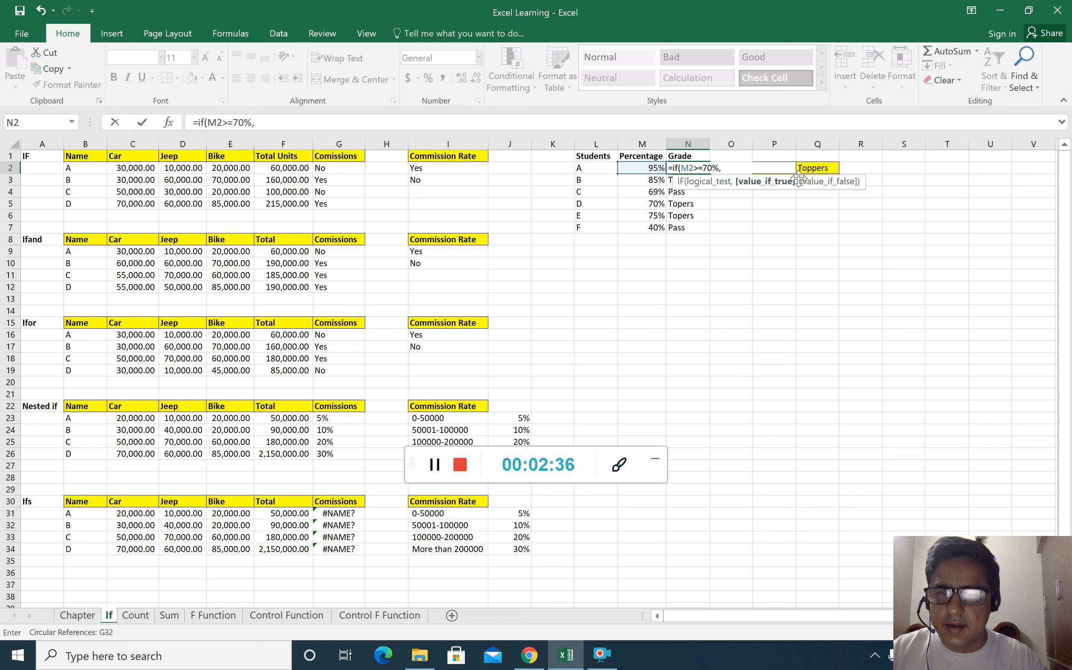
click(813, 169)
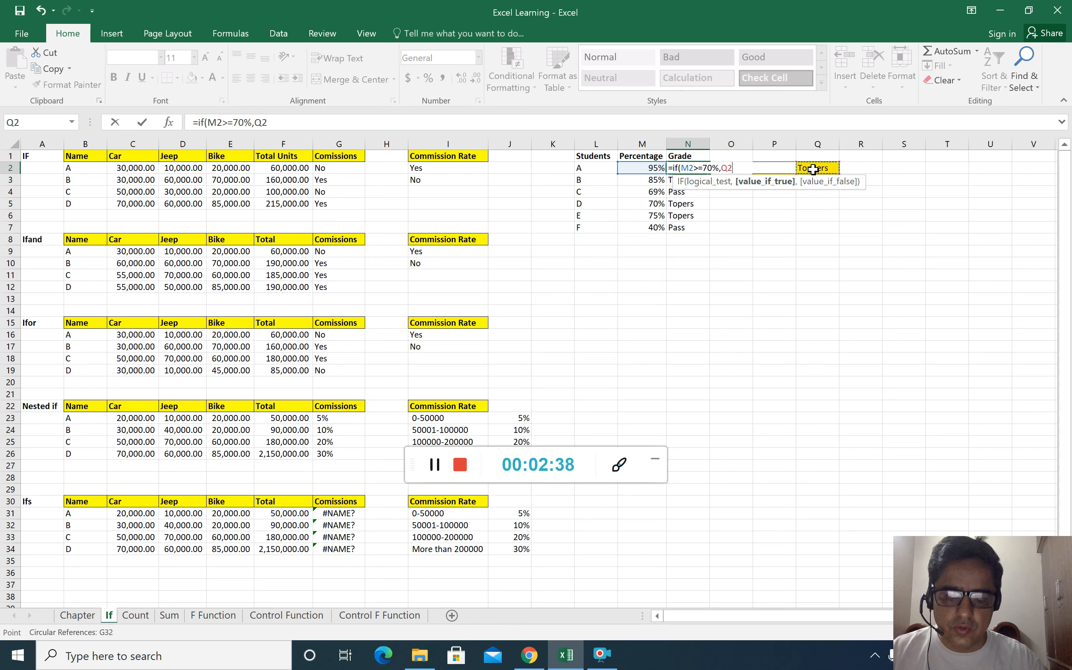
text(,)
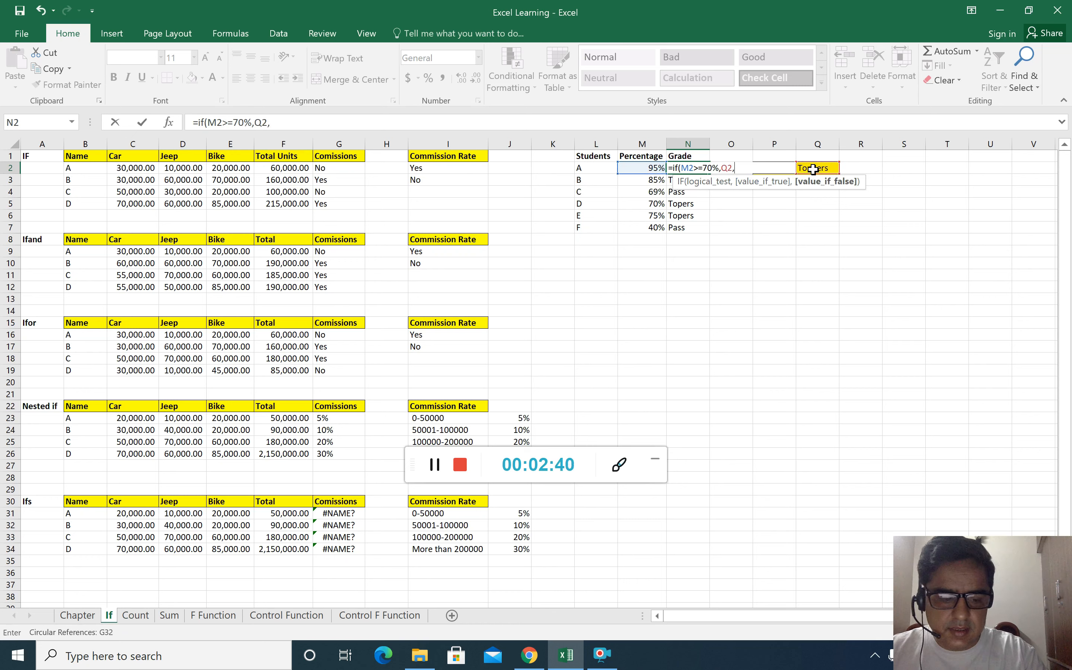
text(Q3)
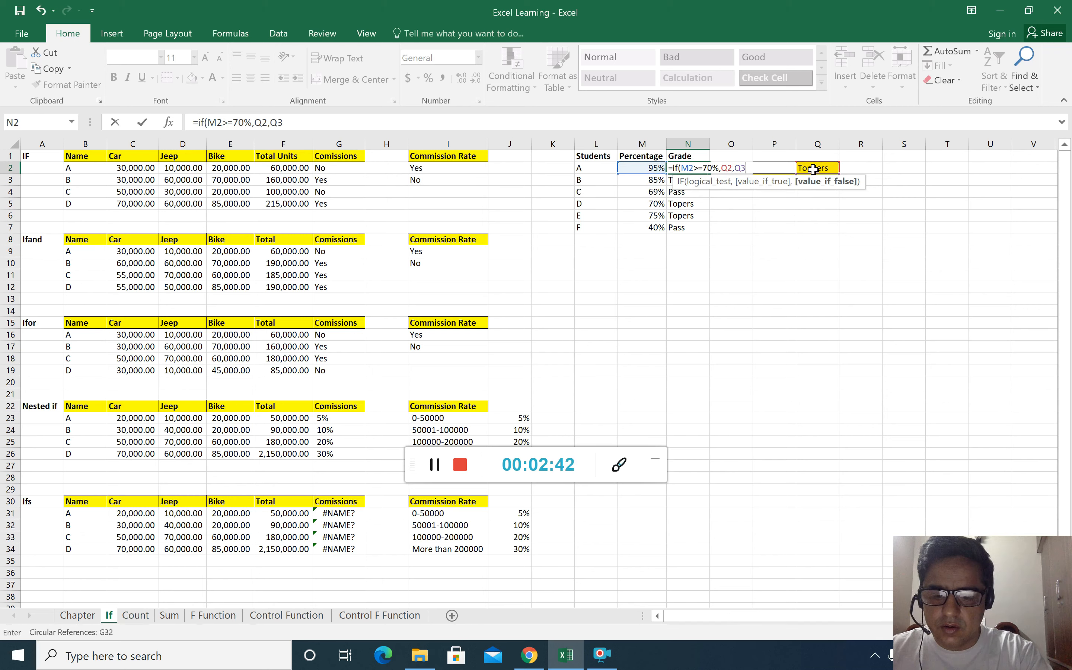
key(Return)
Step: Fill the N2 grade formula down to N7 and inspect the cell references used in N4
click(697, 165)
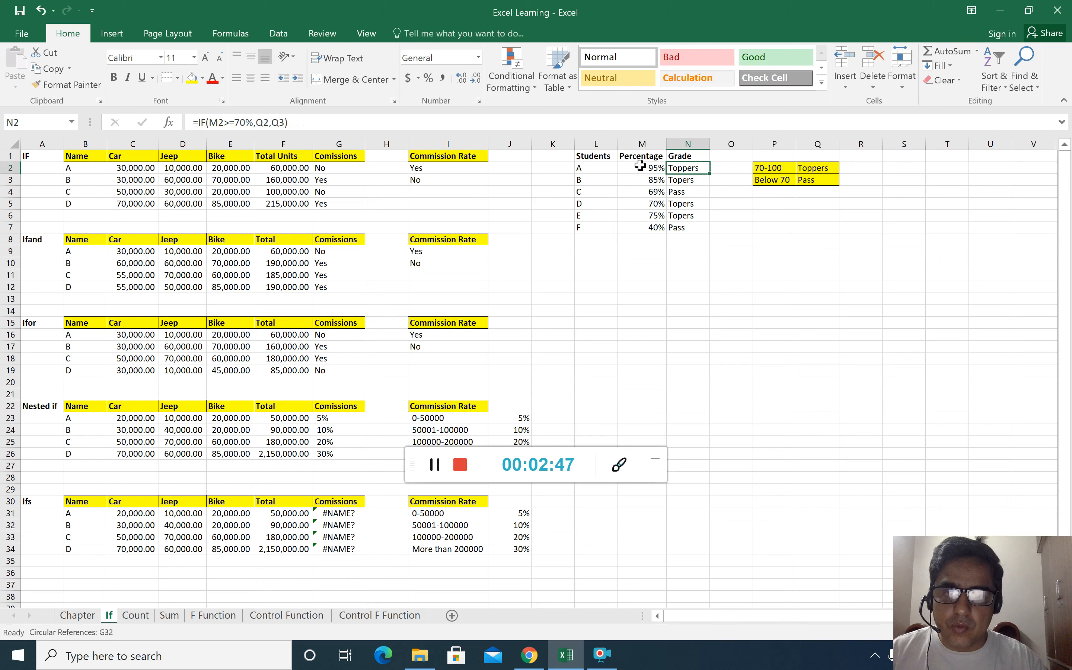
drag(709, 174, 711, 235)
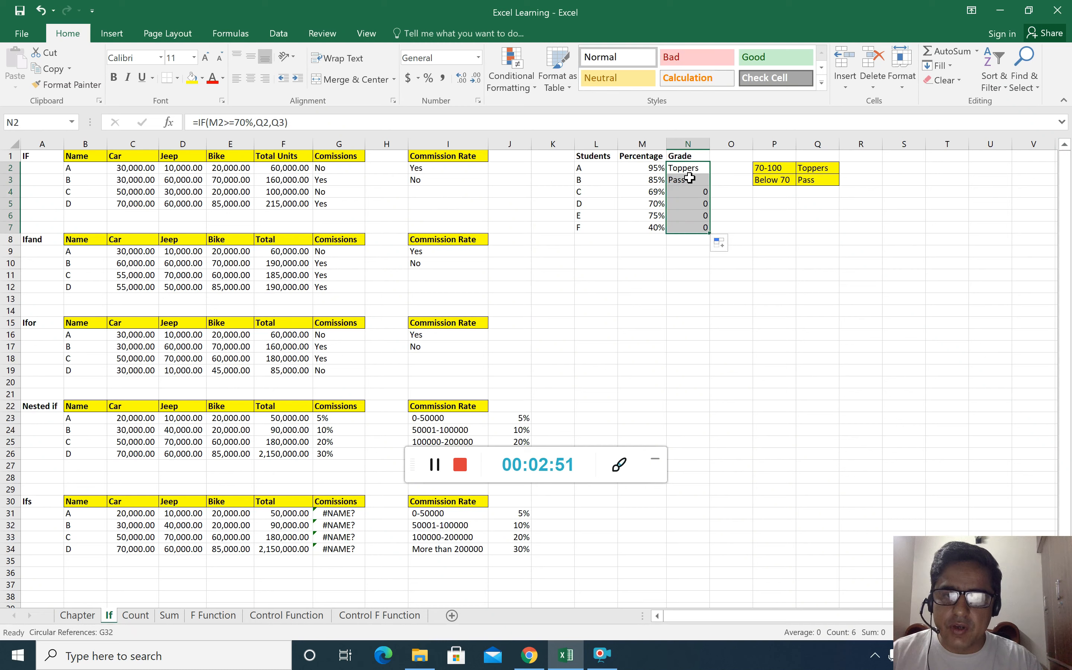
click(690, 192)
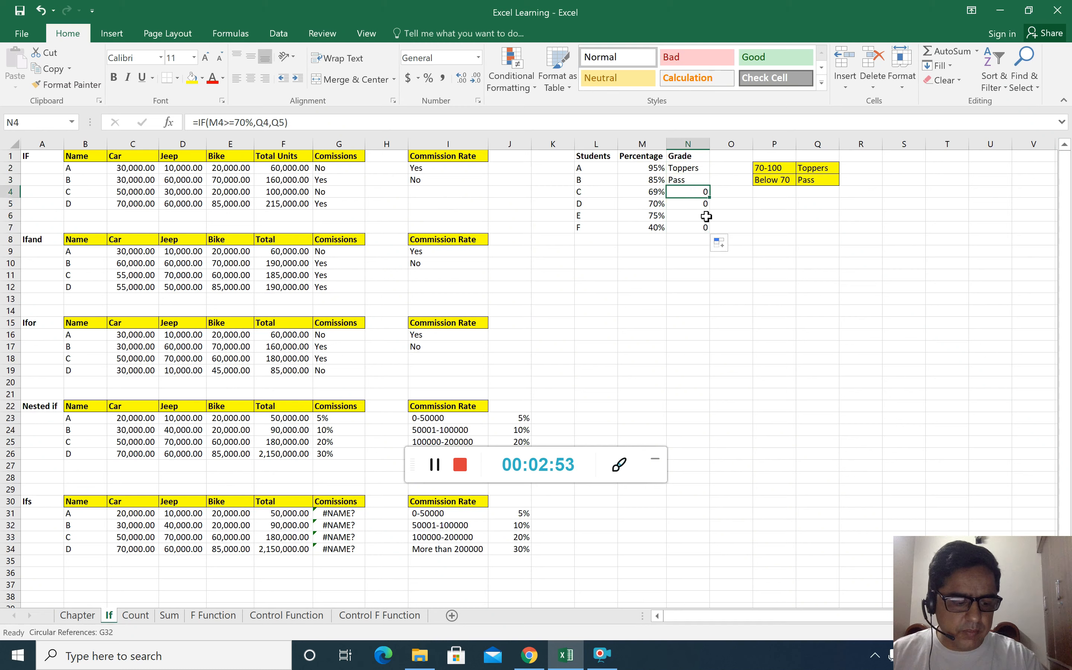
key(F2)
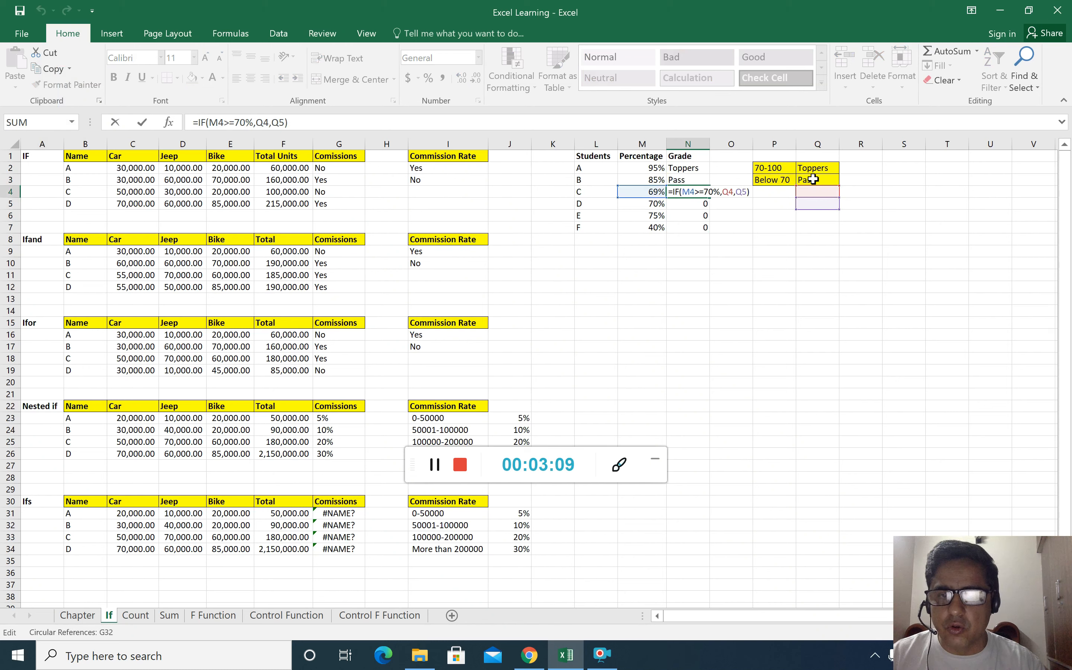
key(Escape)
Step: Lock the rows of both label references in the N2 formula, making it =IF(M2>=70%,Q$2,Q$3)
click(690, 168)
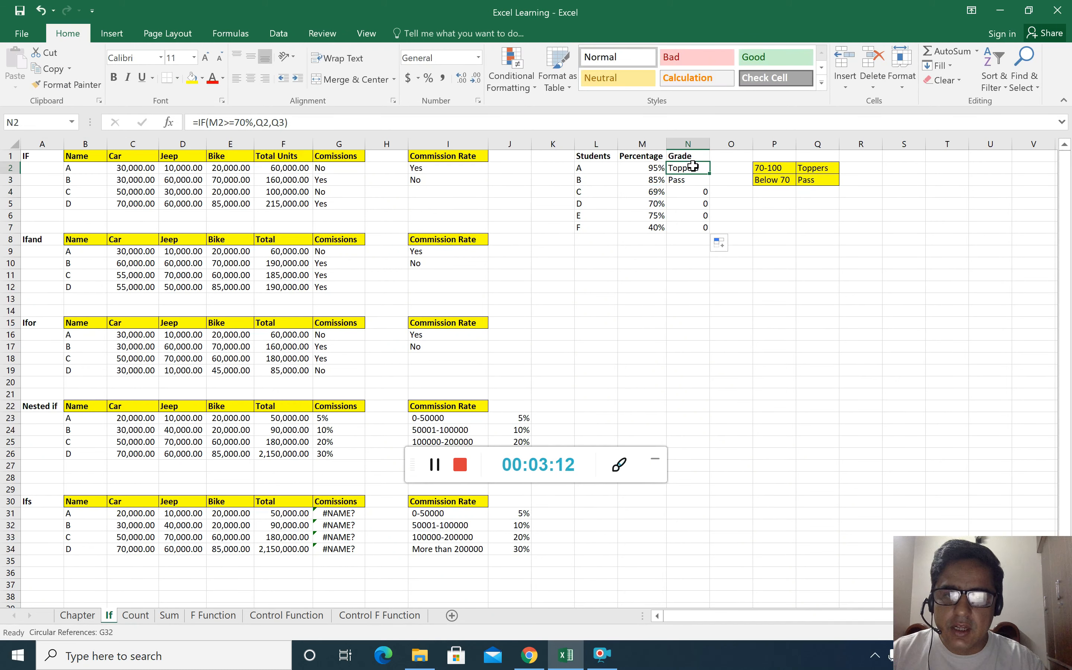
click(266, 125)
text($)
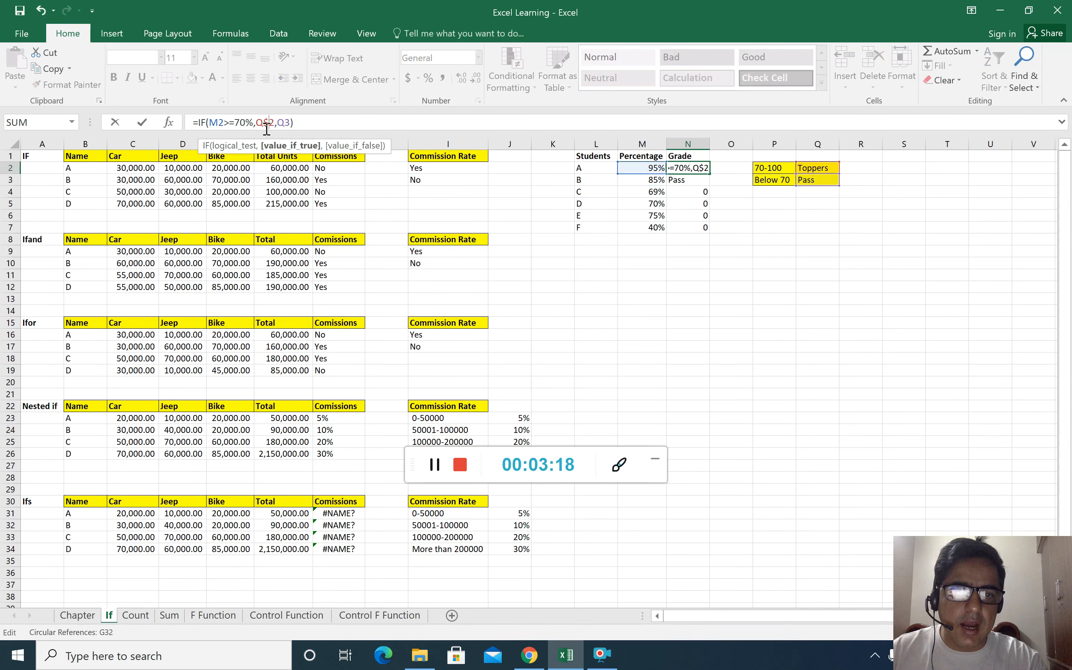
click(283, 123)
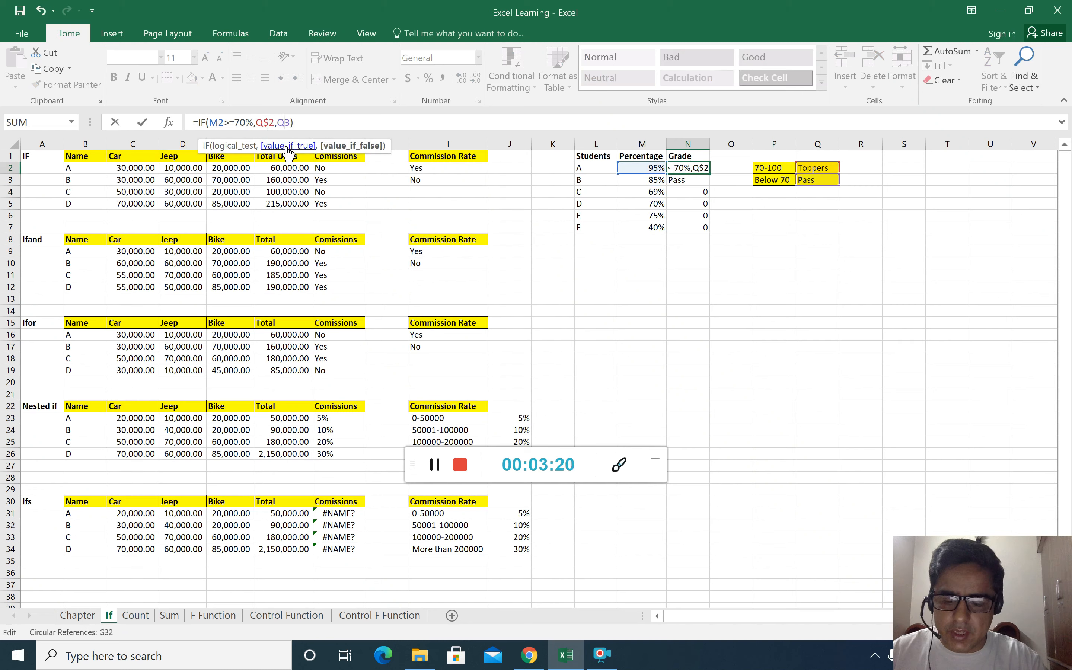
text($)
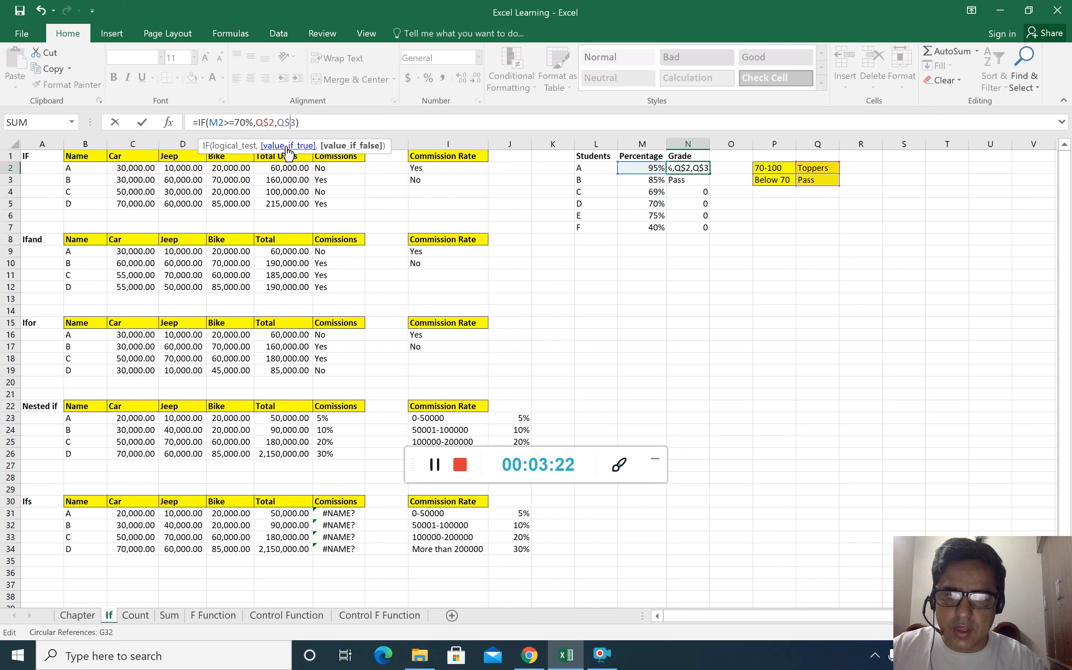
key(Return)
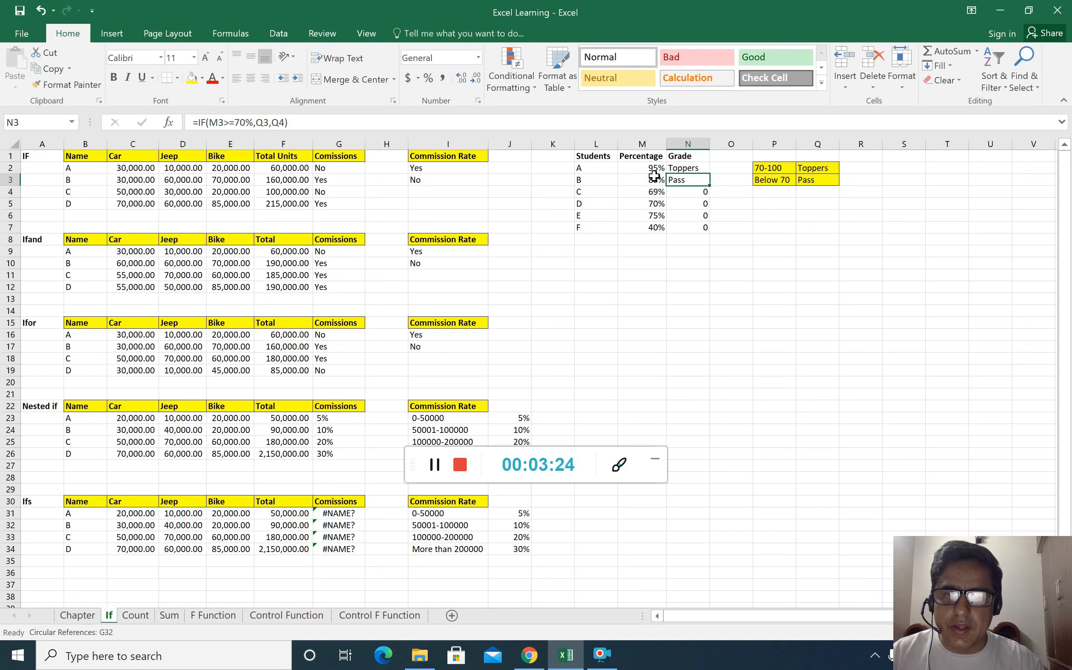
Step: Fill the grade formula with the locked references from N2 down to N7 and check the formulas in N5 and N2
click(704, 168)
drag(709, 174, 709, 230)
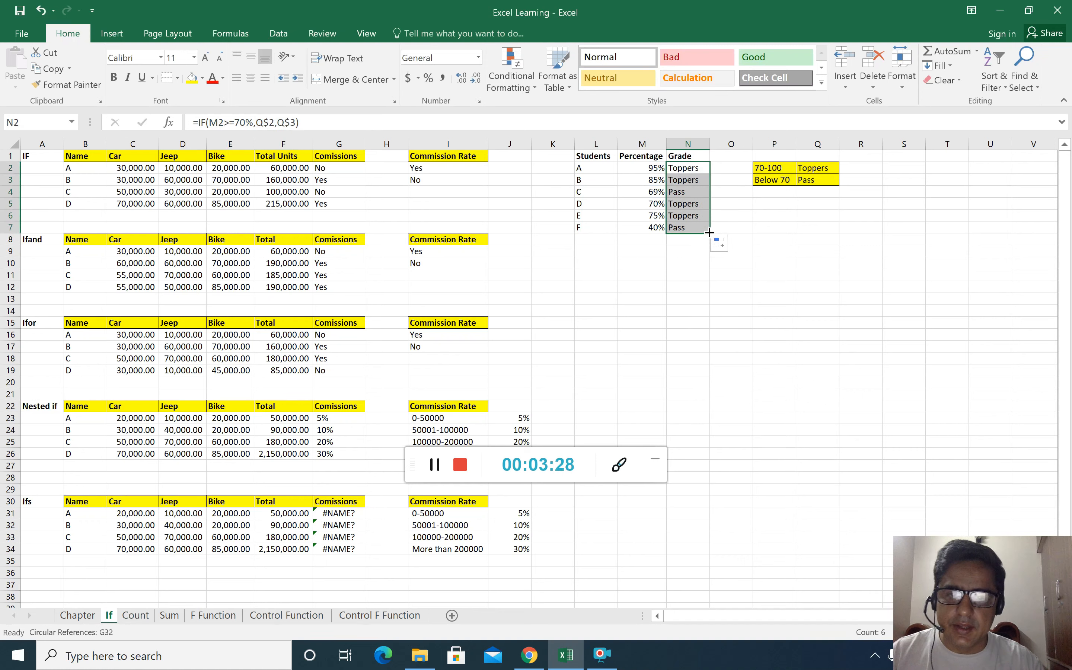
click(691, 203)
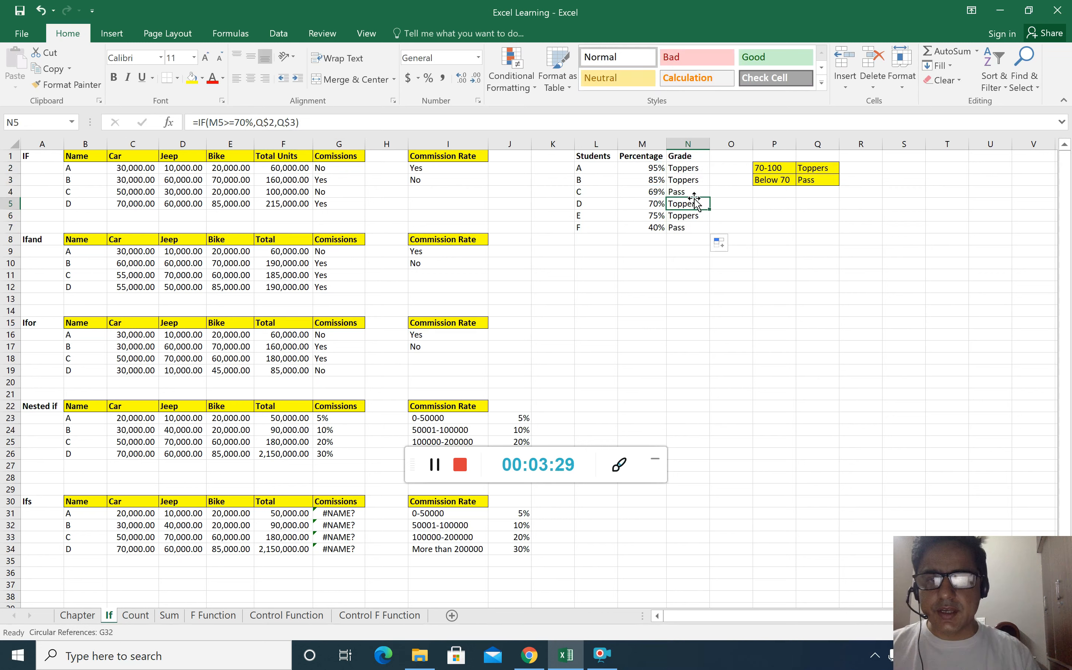
click(694, 172)
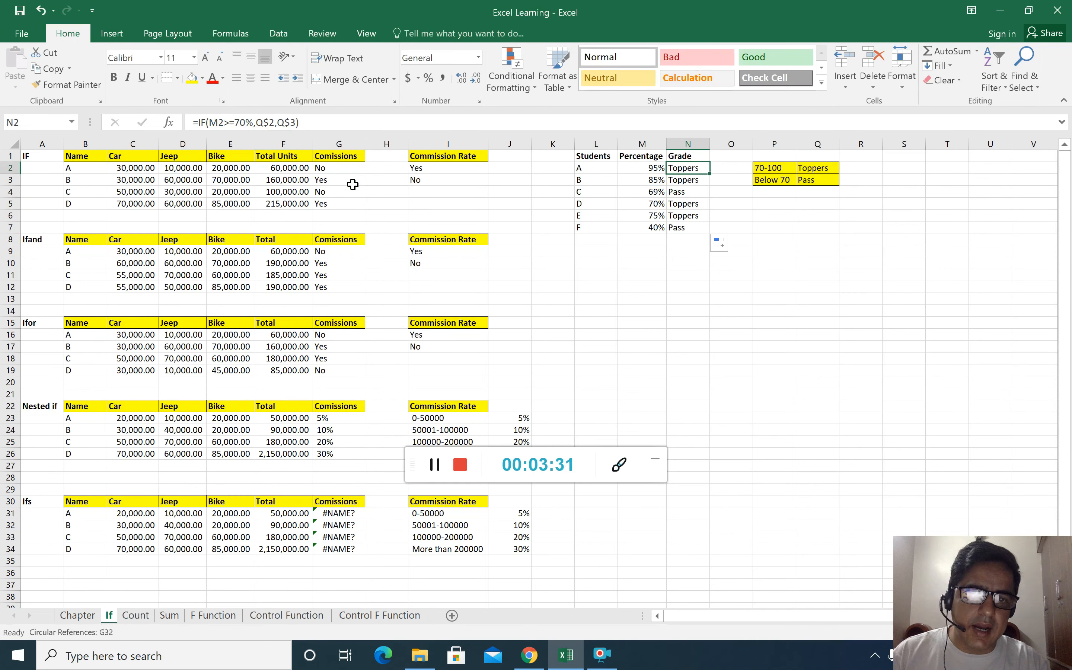
Step: Set the Total Units of row A in F2 to 150000 and check the commission formula and result in G2
click(333, 169)
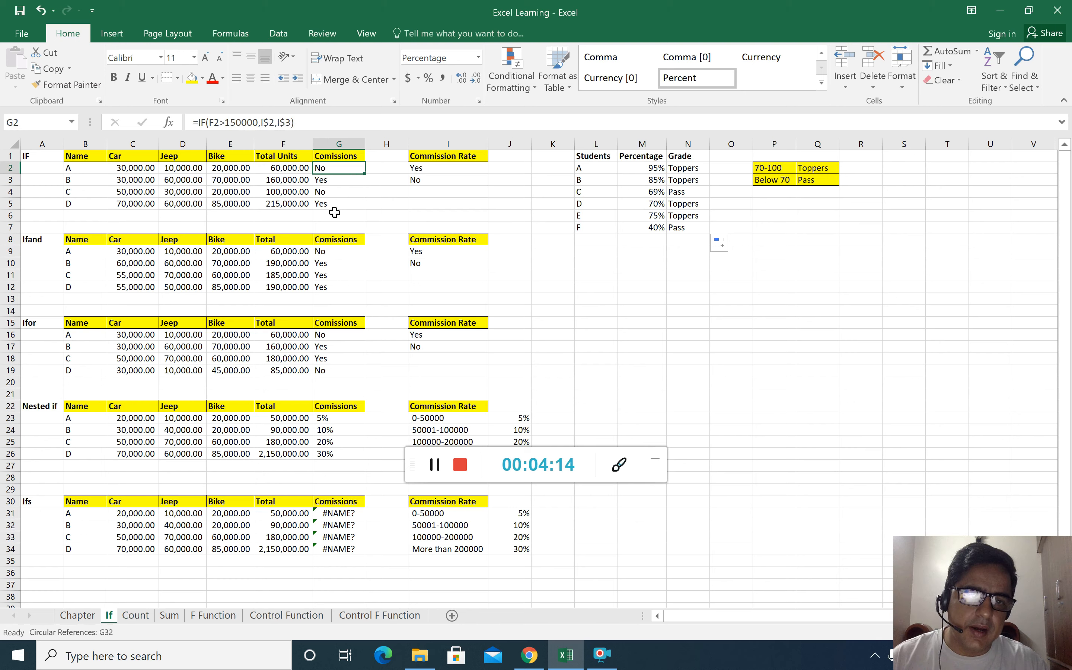
click(285, 169)
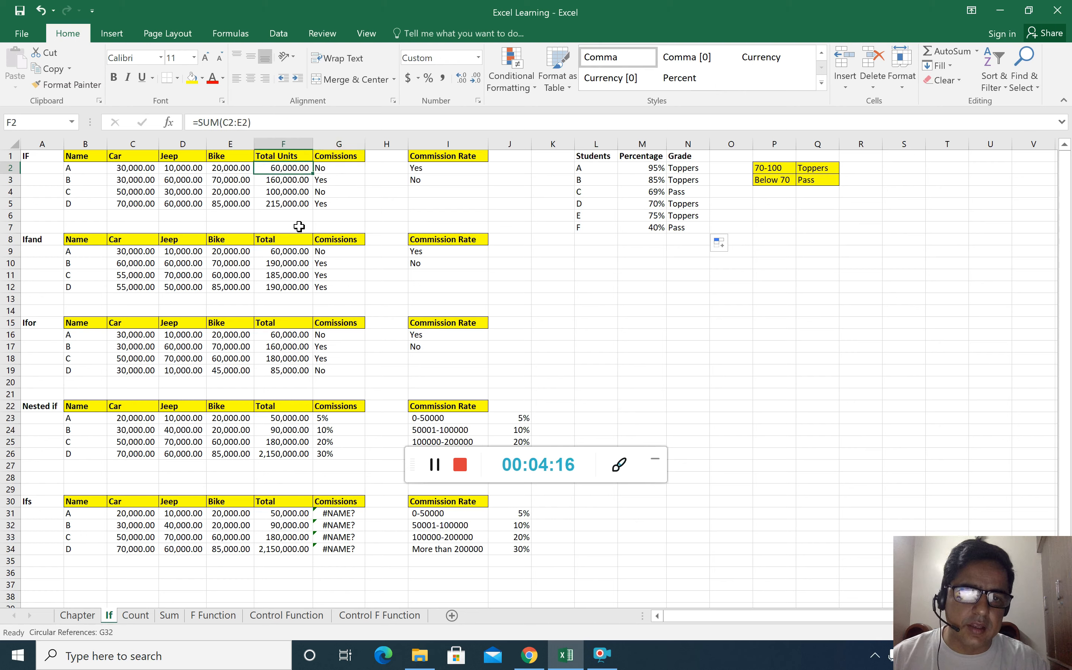
text(150000)
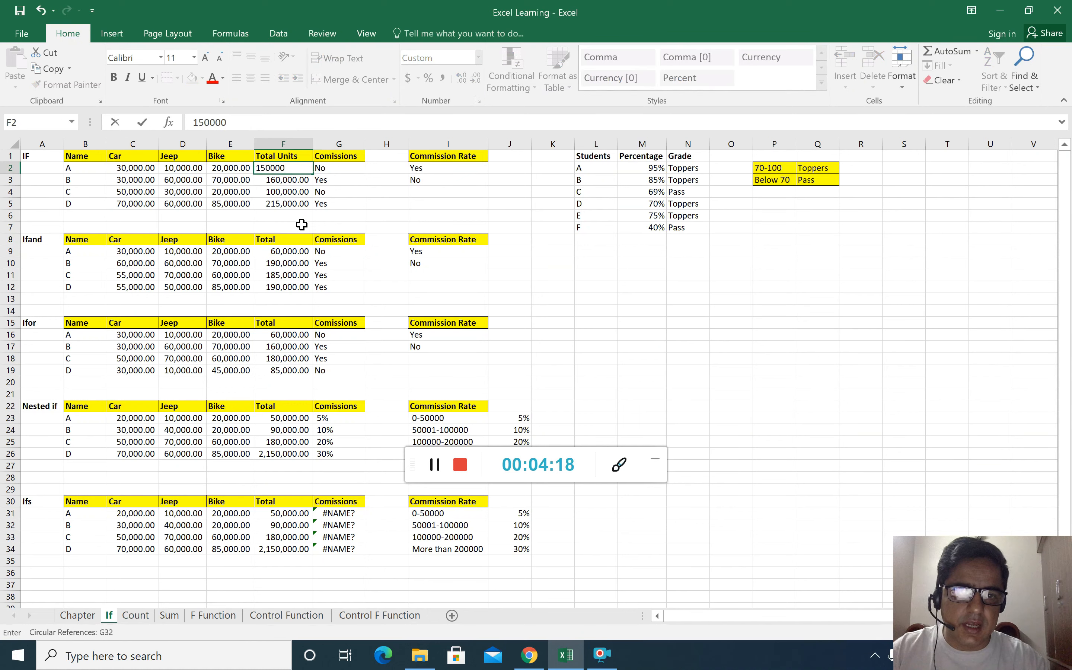
click(356, 202)
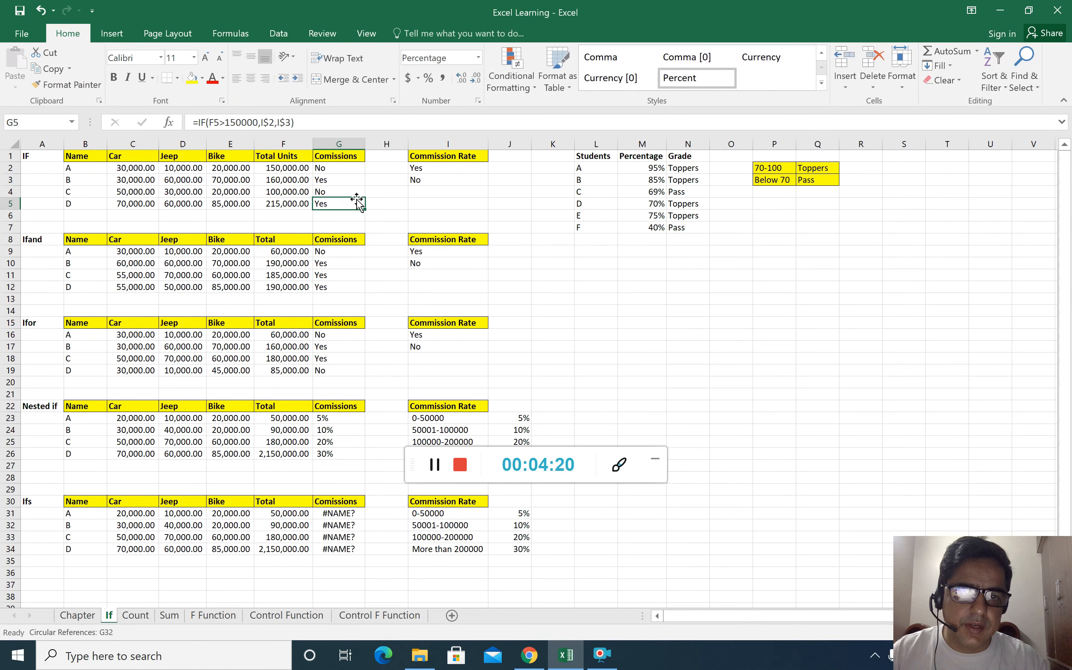
click(335, 168)
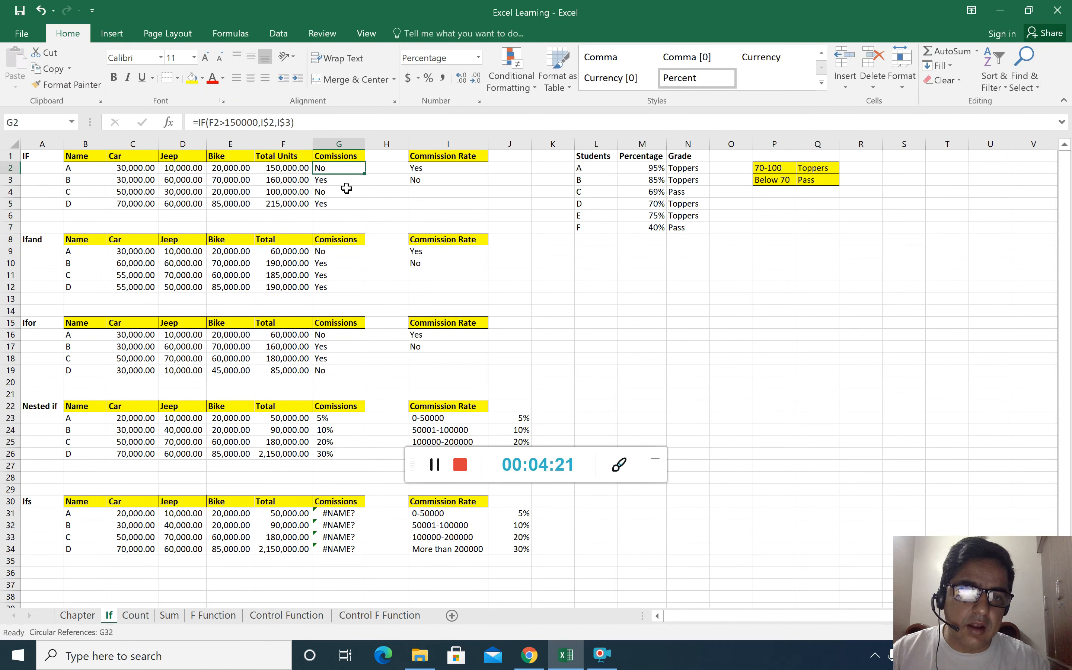
Step: Try the condition F2>=150000 in the G2 commission formula and restore it to F2>150000
click(235, 123)
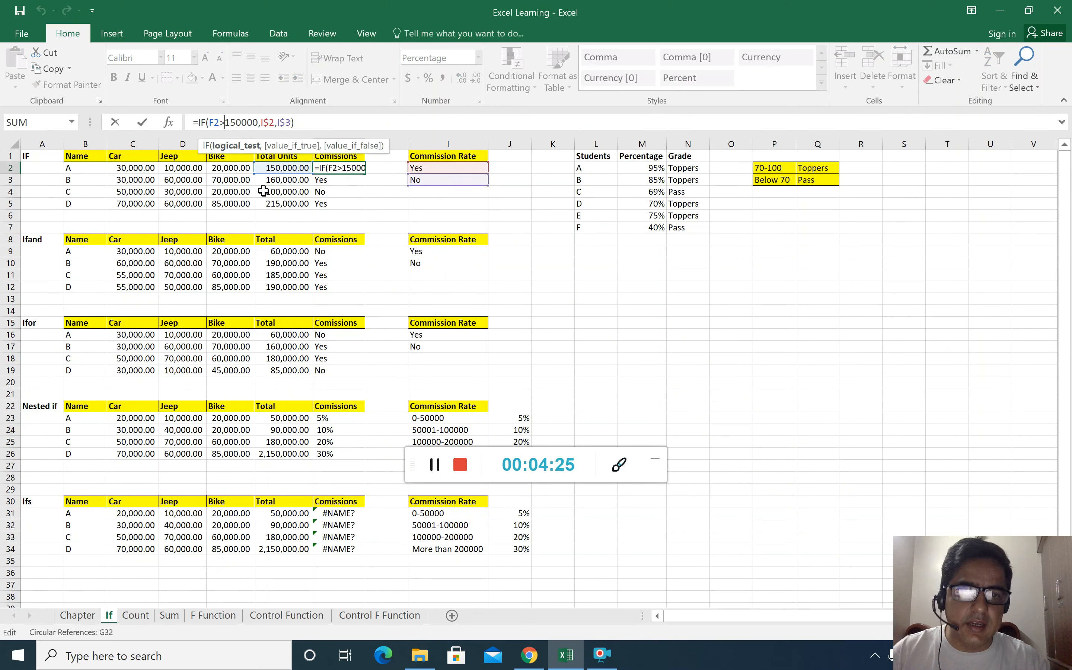
text(=)
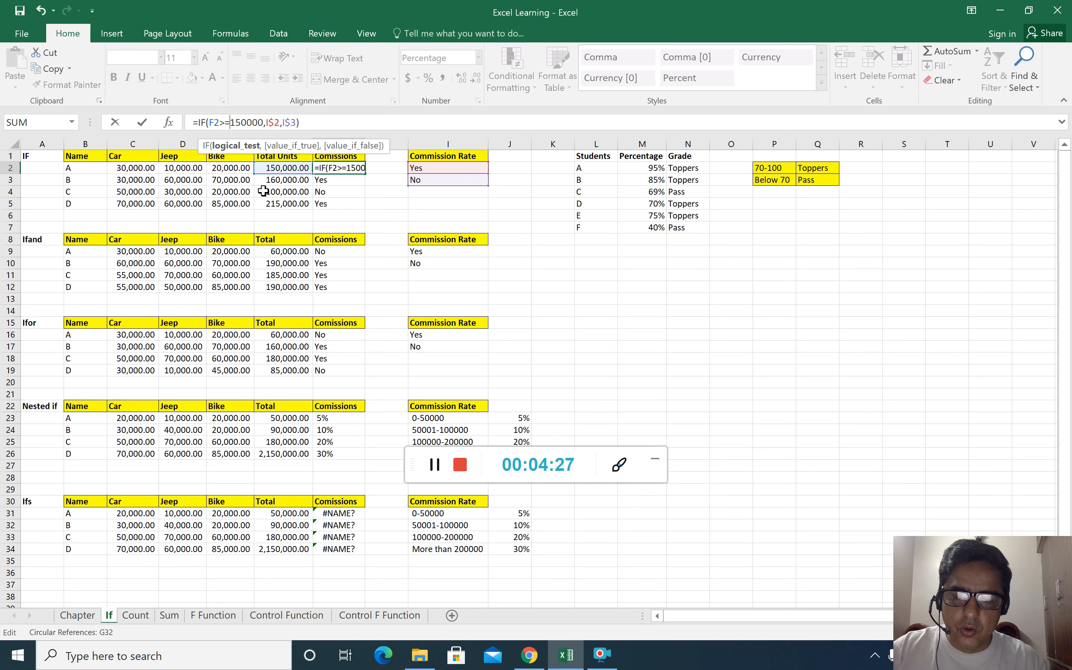
key(BackSpace)
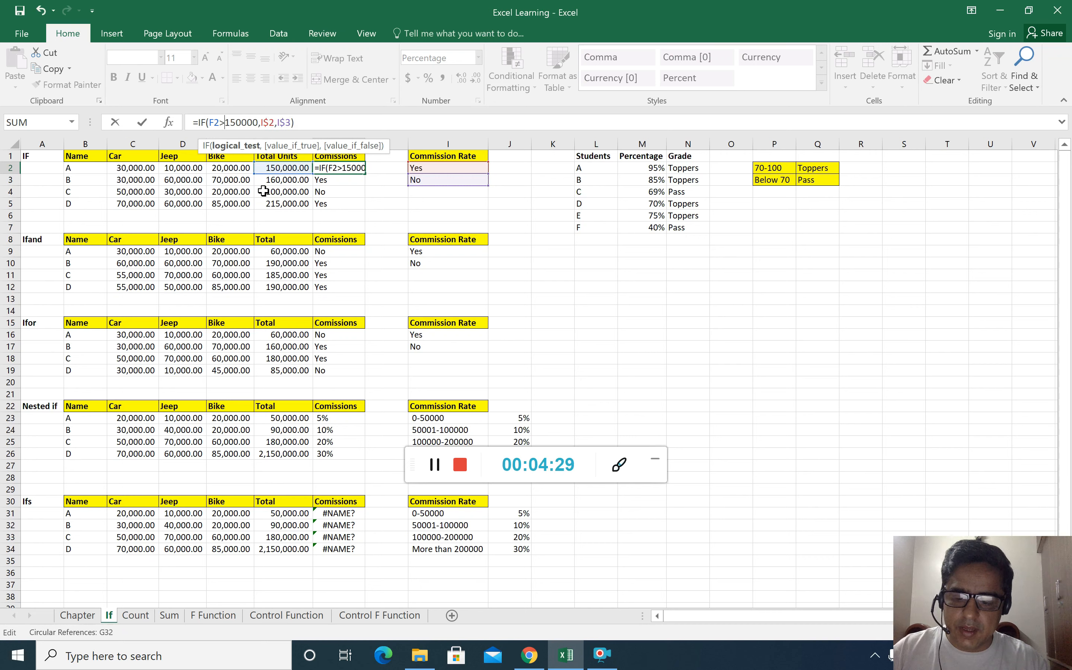
key(Return)
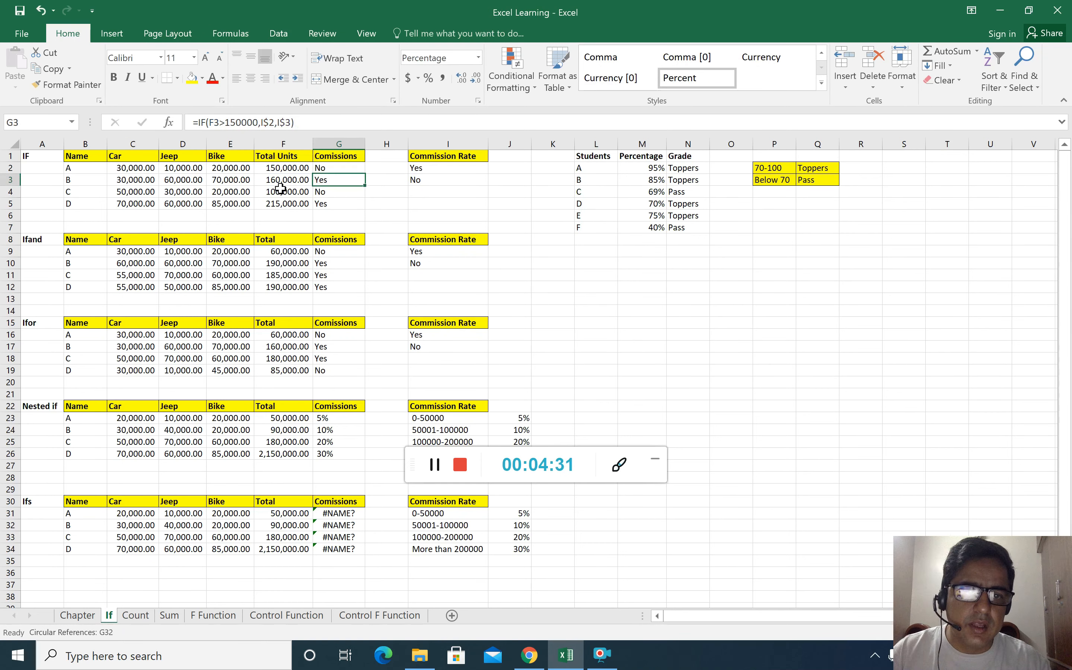
Step: Change the G2 commission condition to F2>=150000 and fill the formula down to G5
click(335, 167)
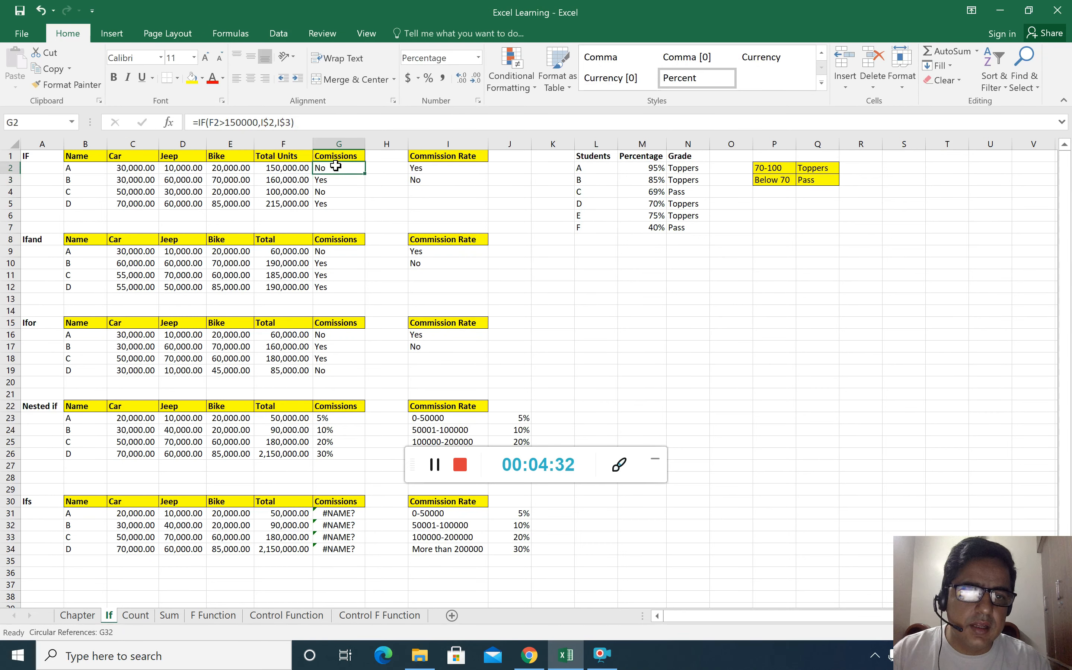
click(228, 120)
text(=)
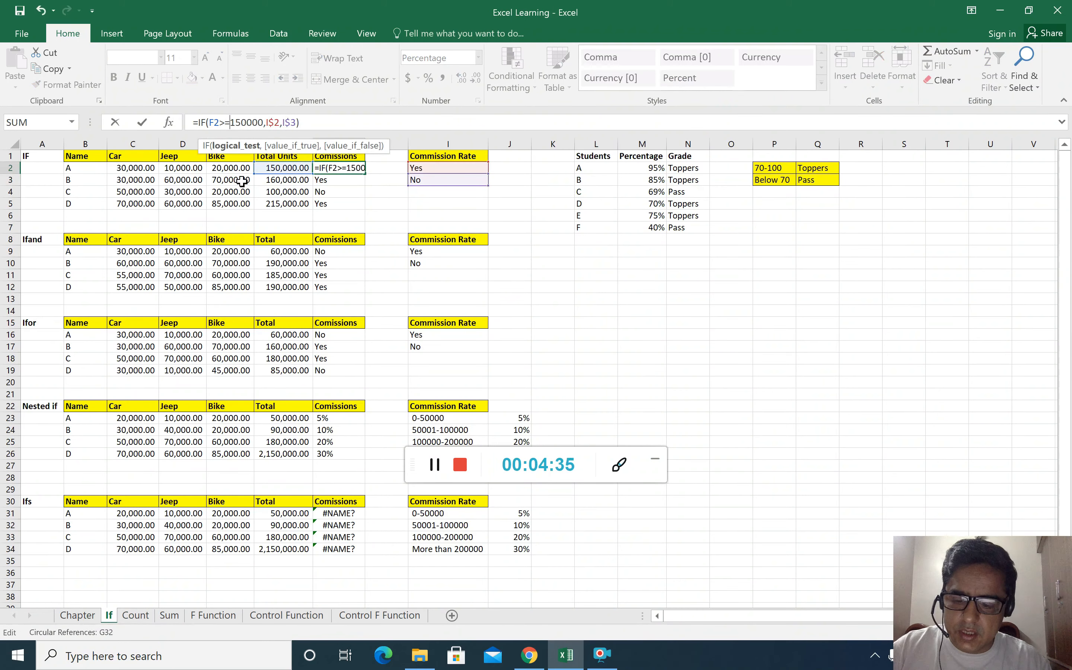
key(Return)
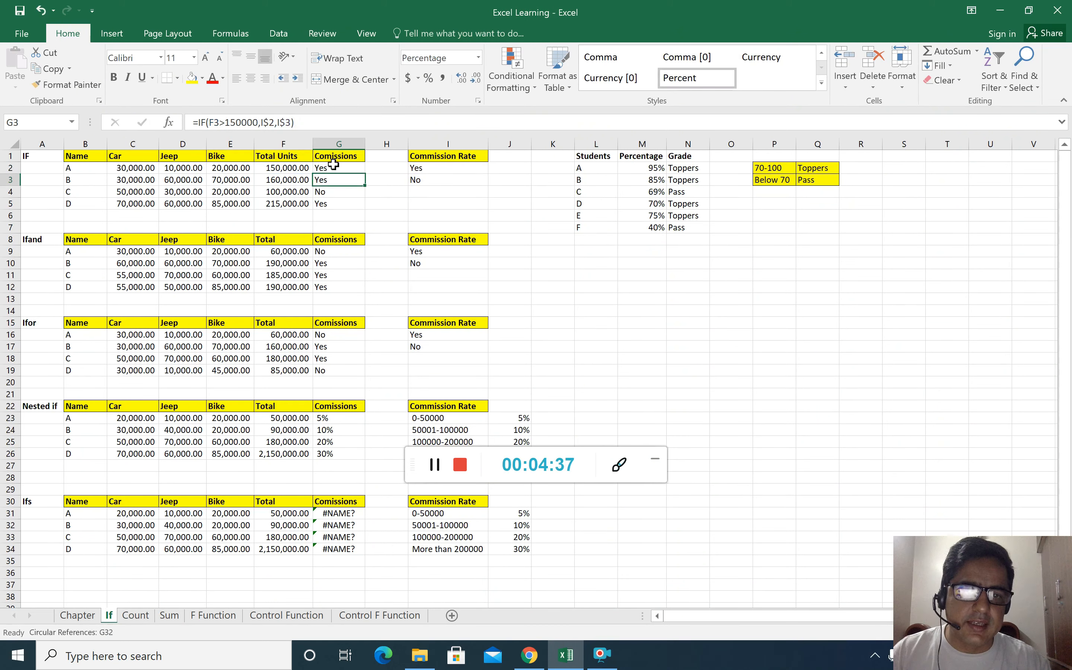
click(338, 167)
drag(365, 173, 365, 210)
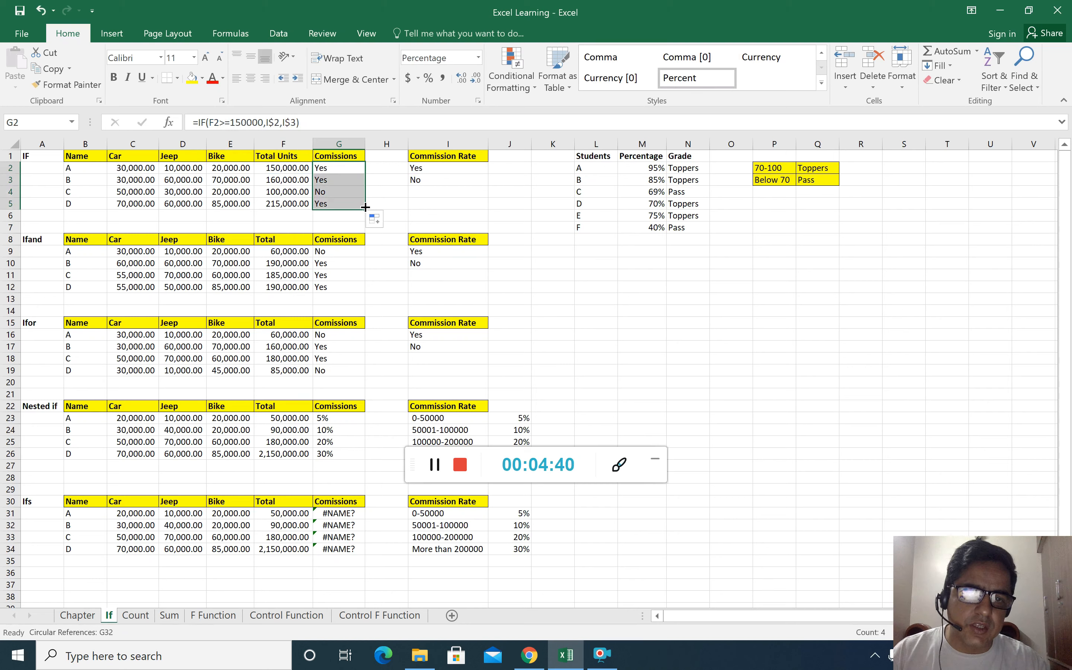
Step: Check the existing IF/AND commission formulas for rows D and C of the Ifand table
click(346, 230)
click(350, 288)
click(342, 272)
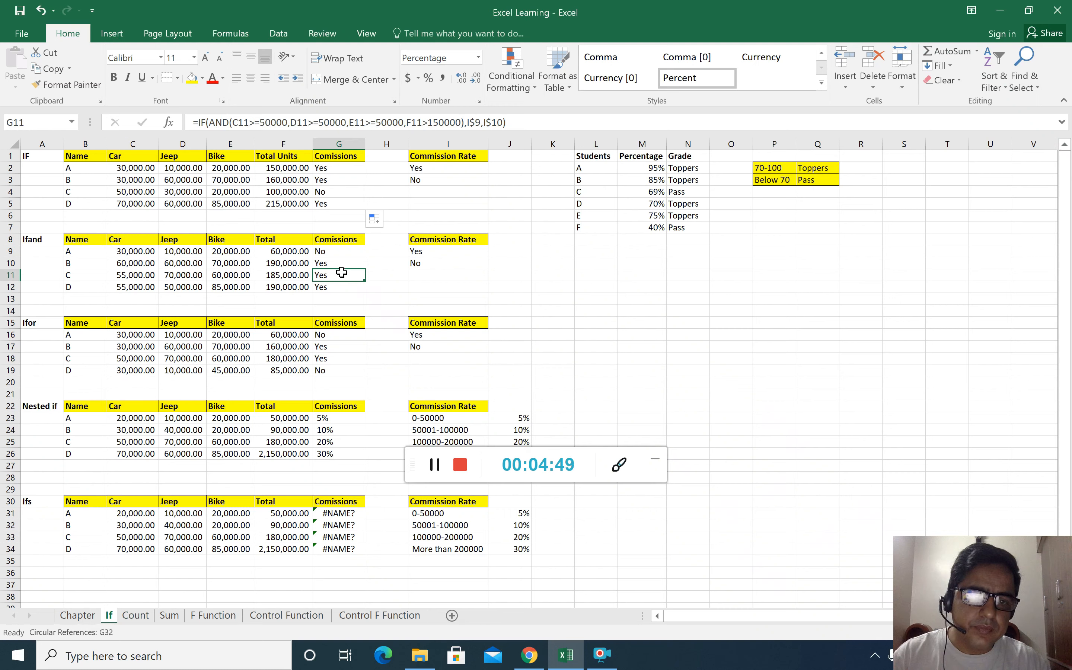
click(335, 254)
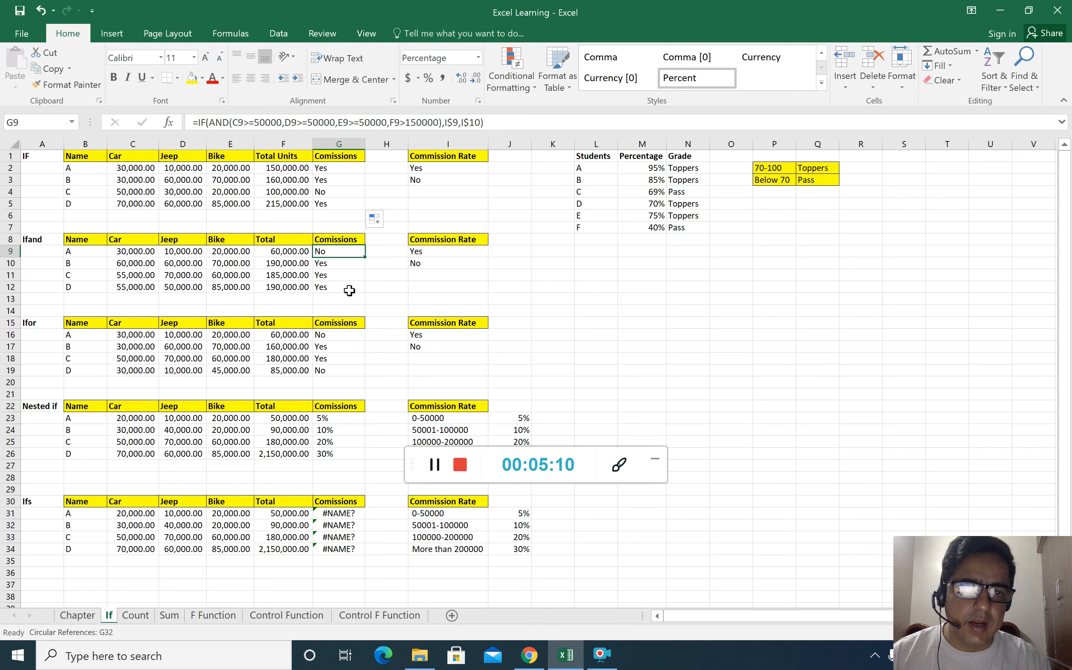
text(=)
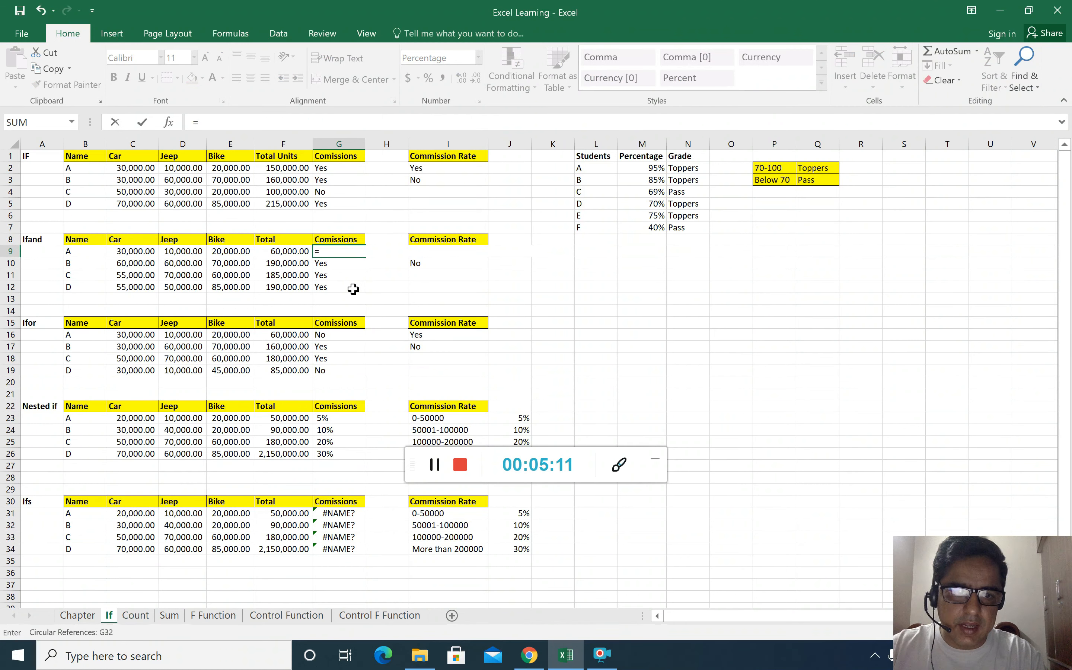
text(if)
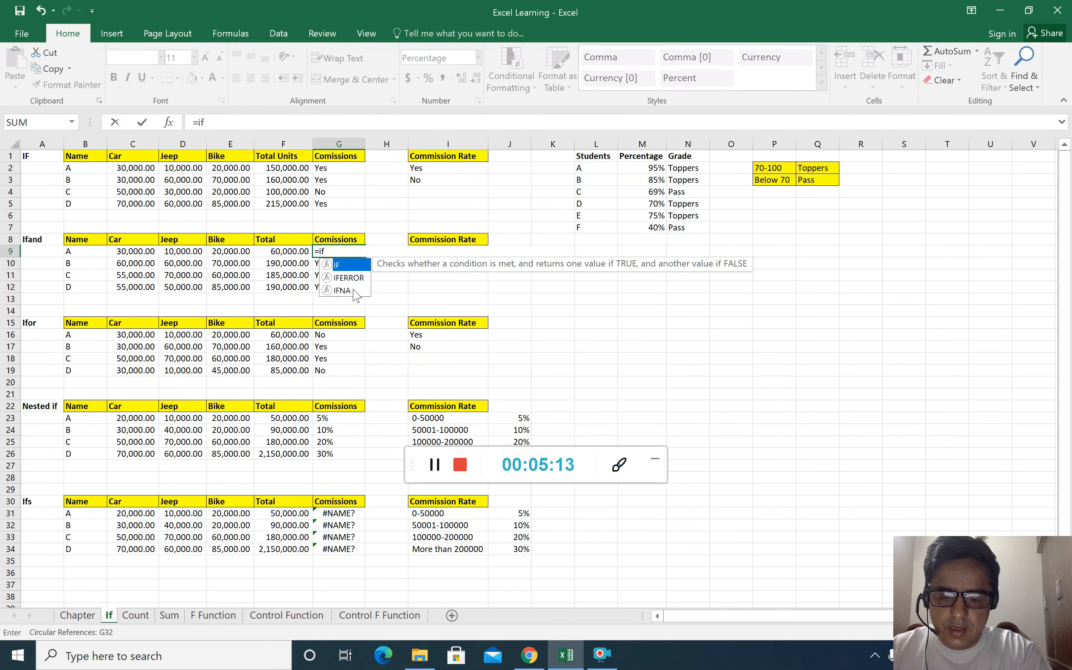
text((and)
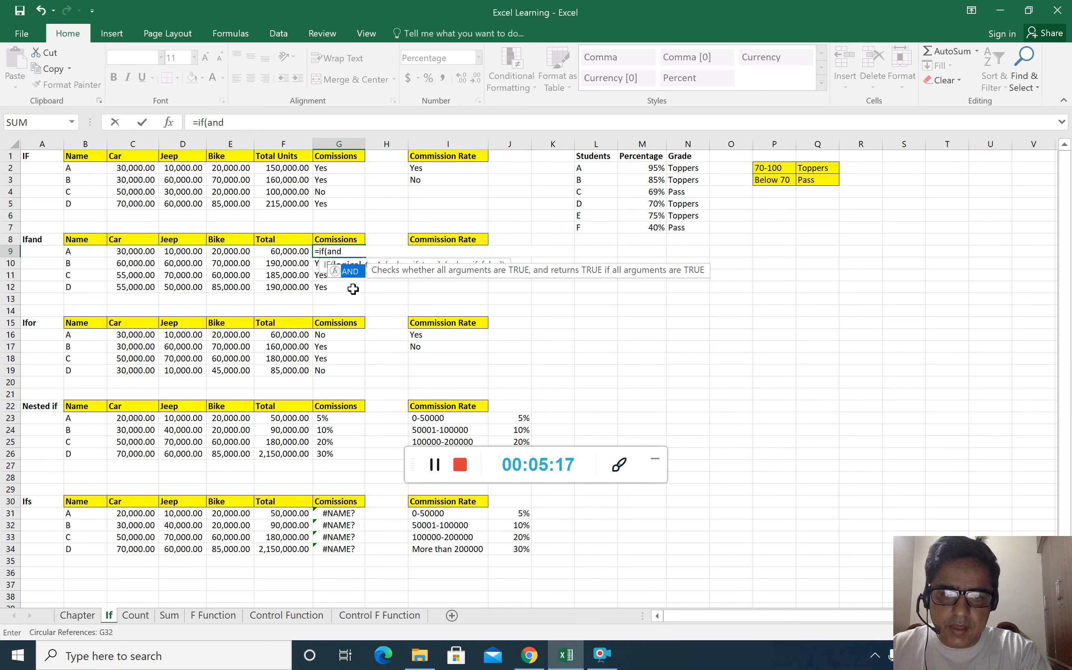
text(()
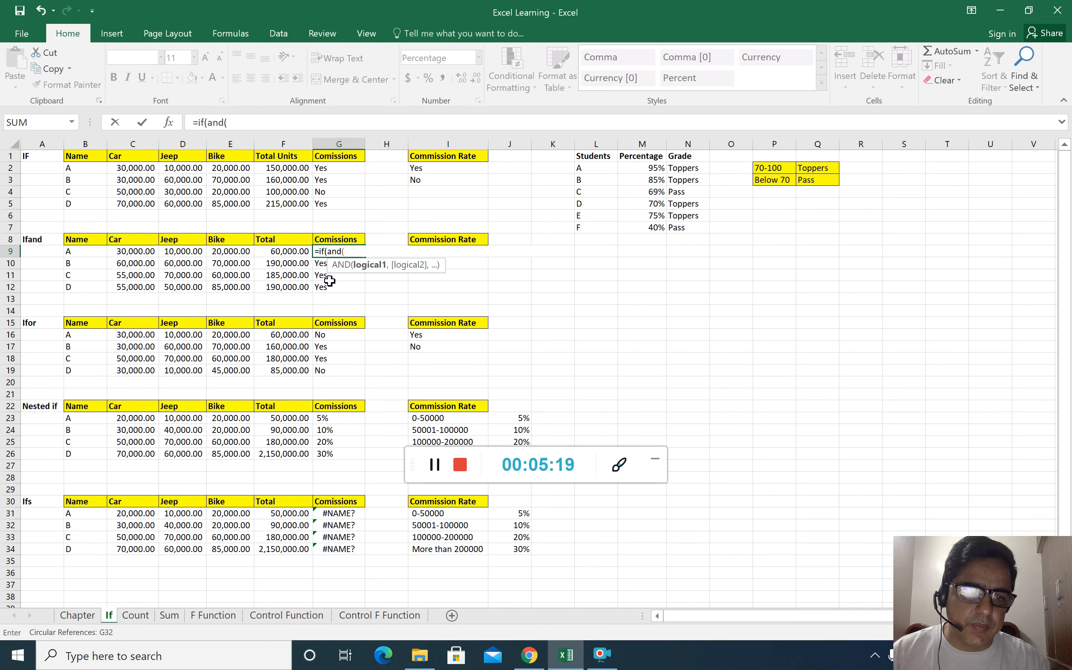
click(141, 249)
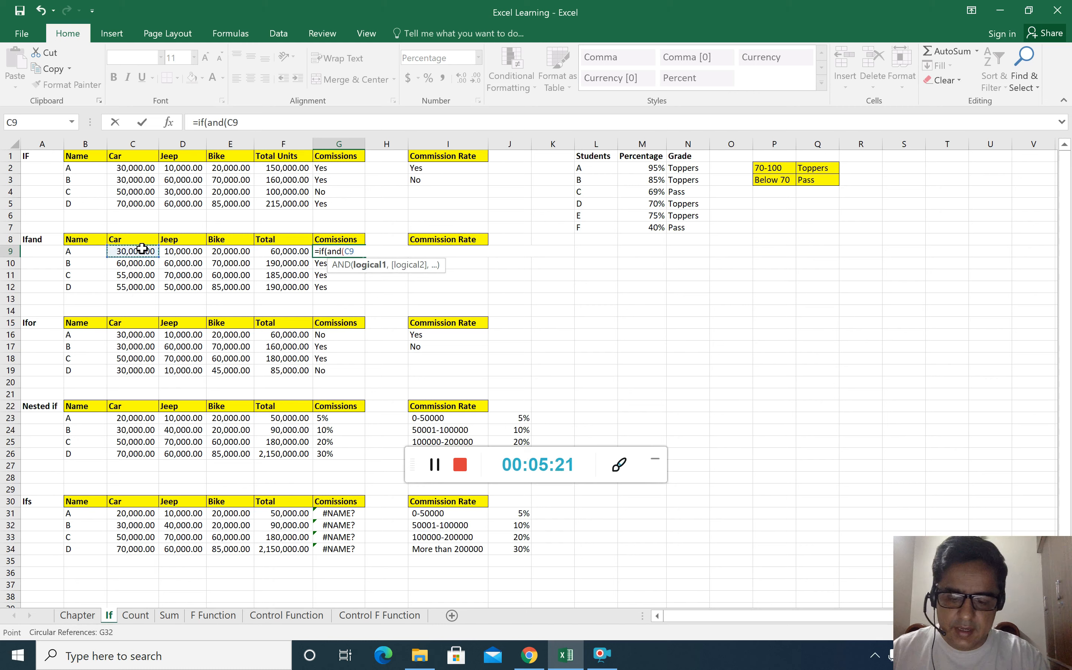
text(>50000)
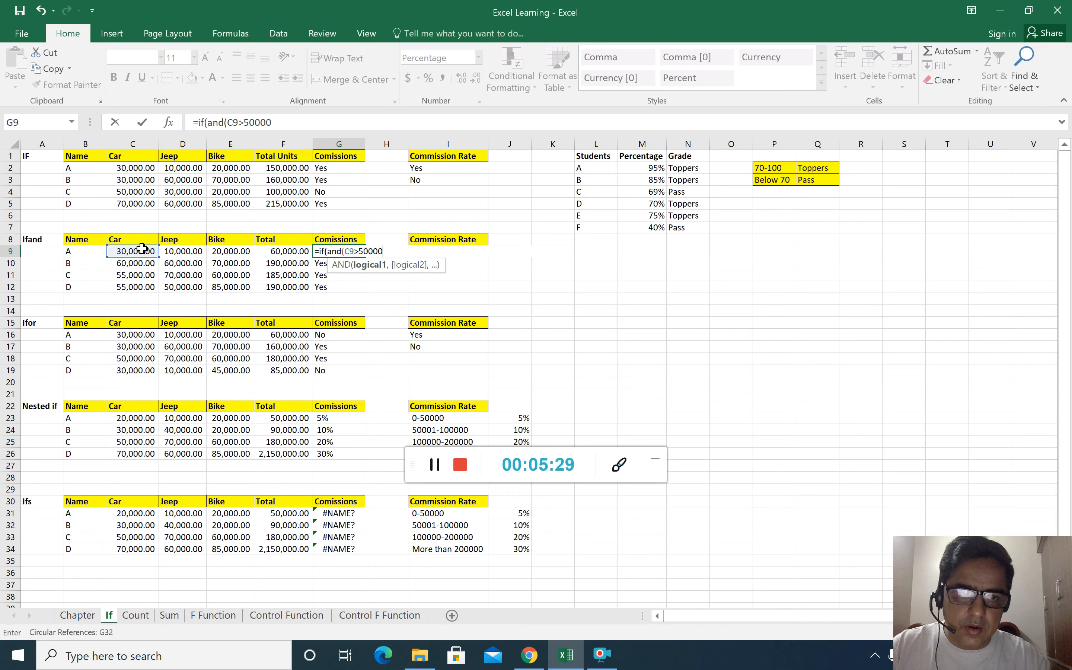
text(,)
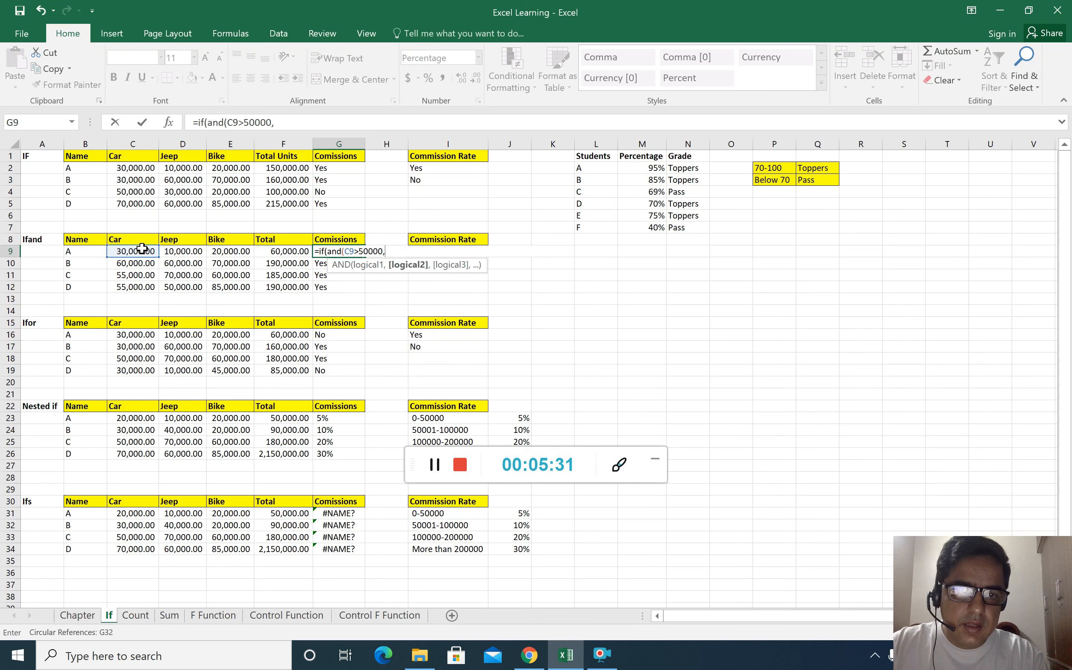
text(if)
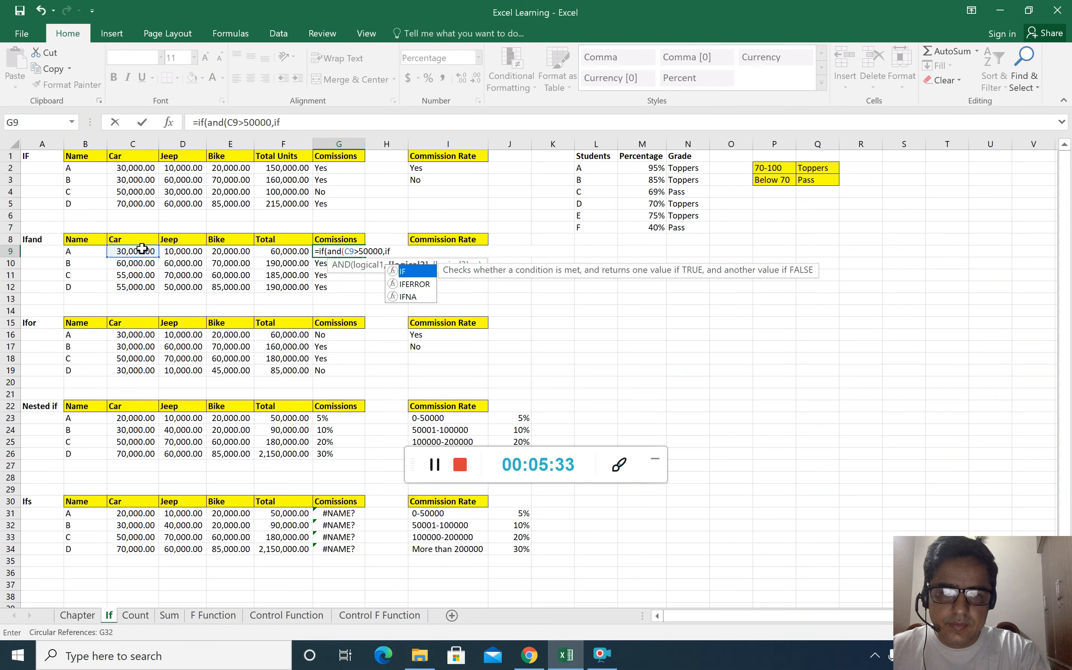
text(()
click(165, 250)
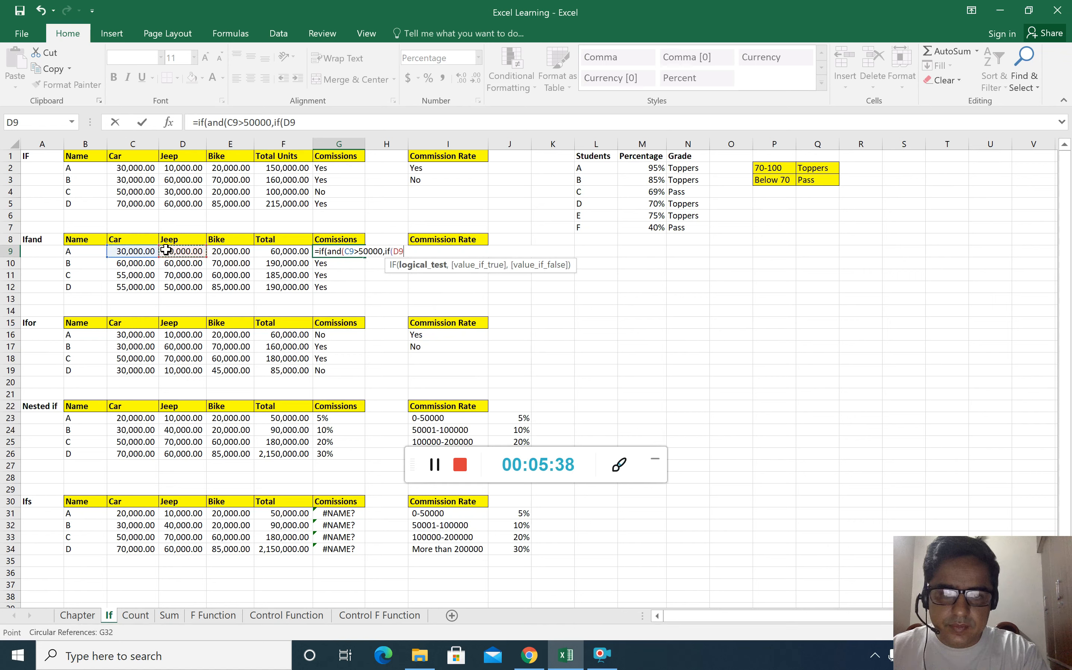
text(>50000)
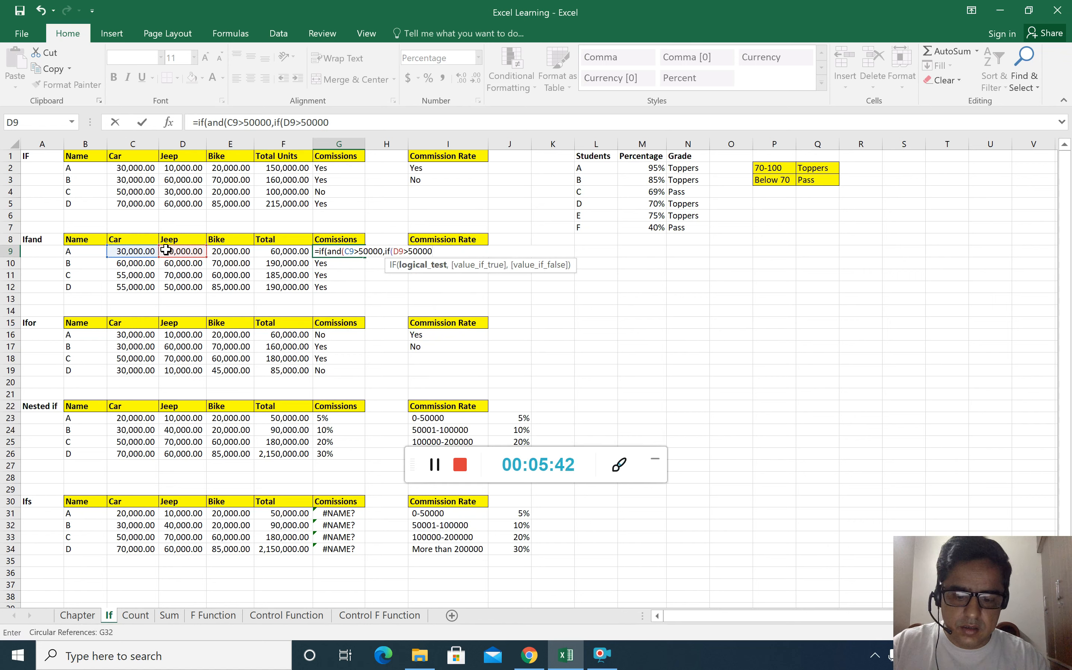
text(,)
click(223, 251)
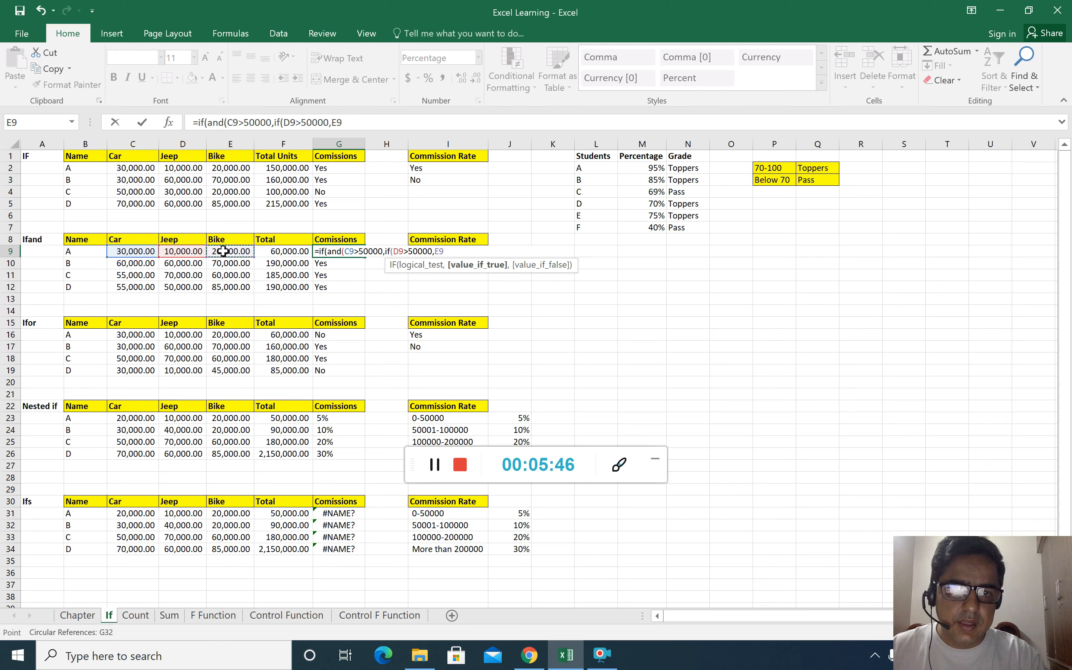
text(>5000)
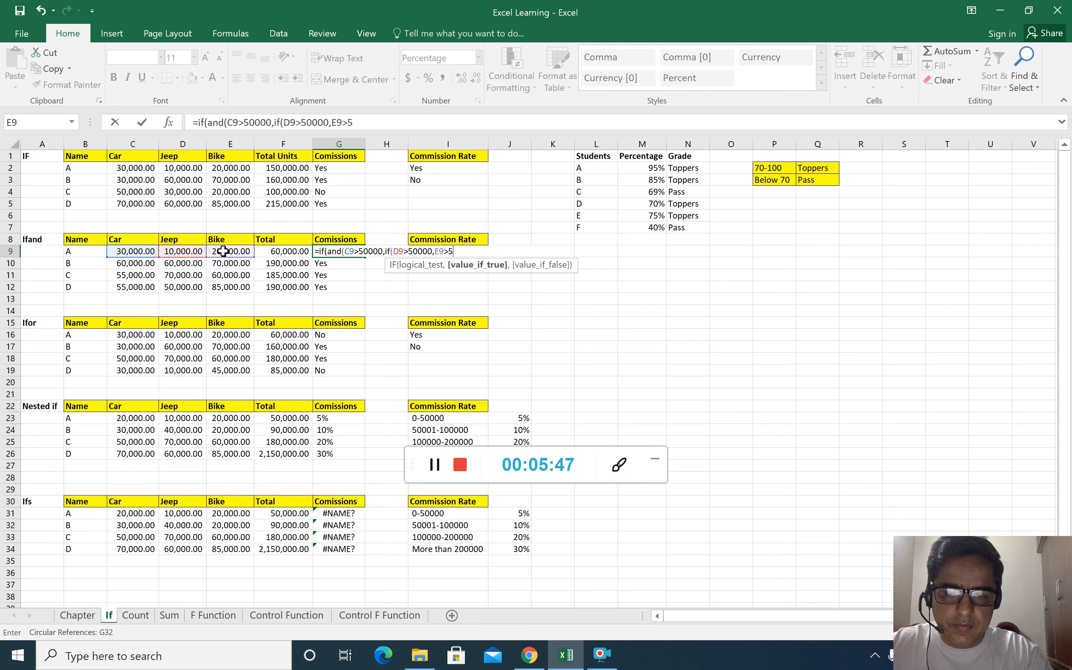
text(0)
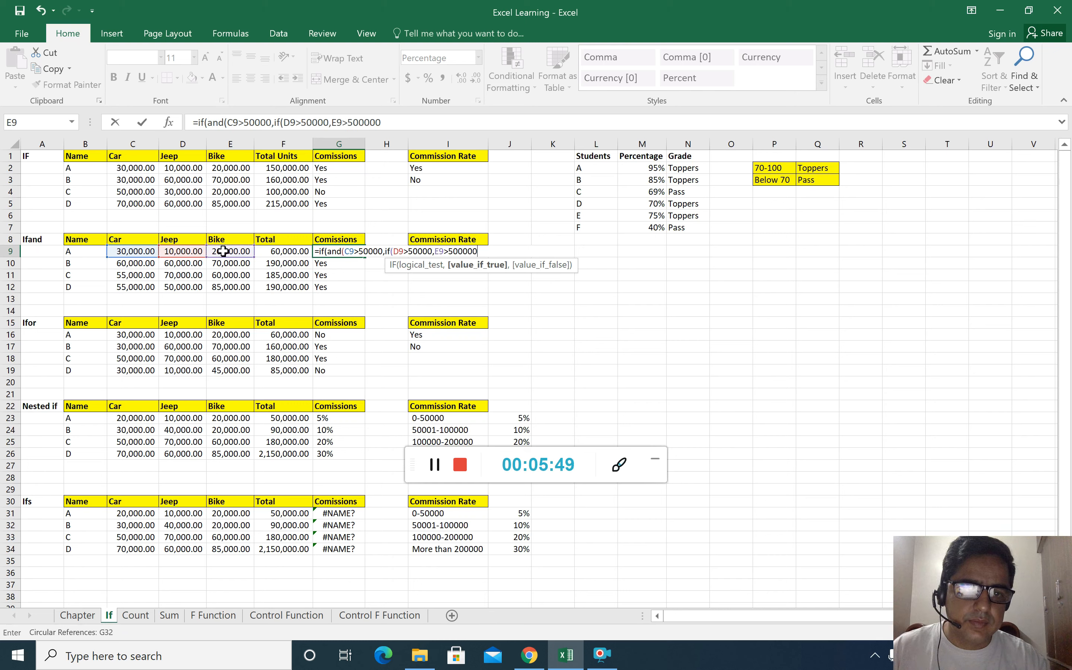
key(Escape)
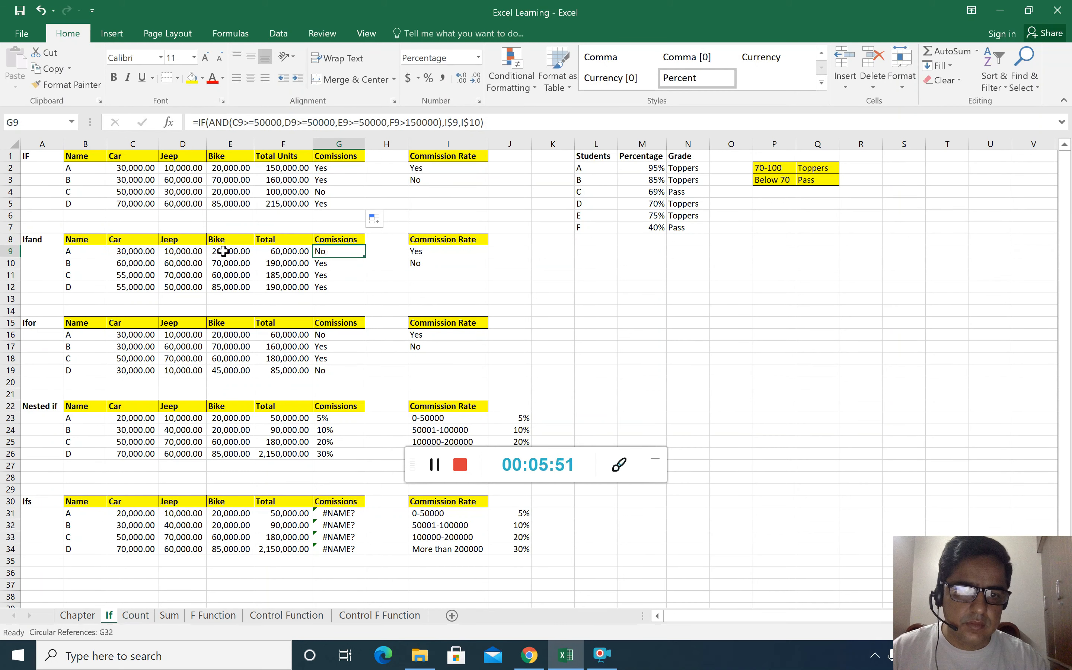
Step: Start a new IF formula in G9 with a nested AND whose first condition is C9>50000
key(Down)
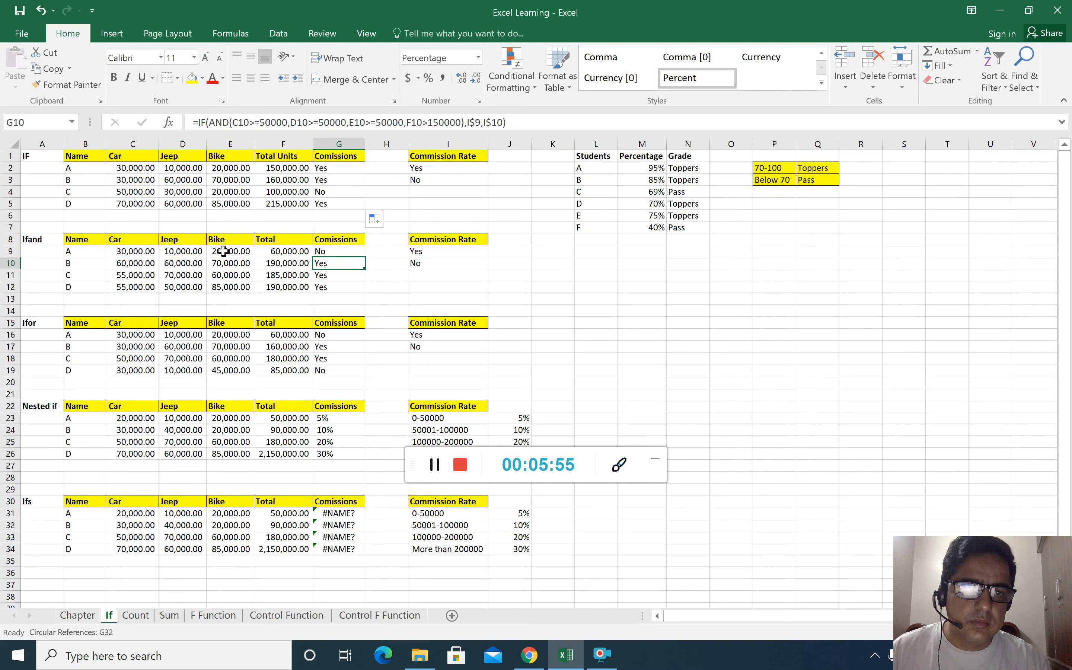
key(Up)
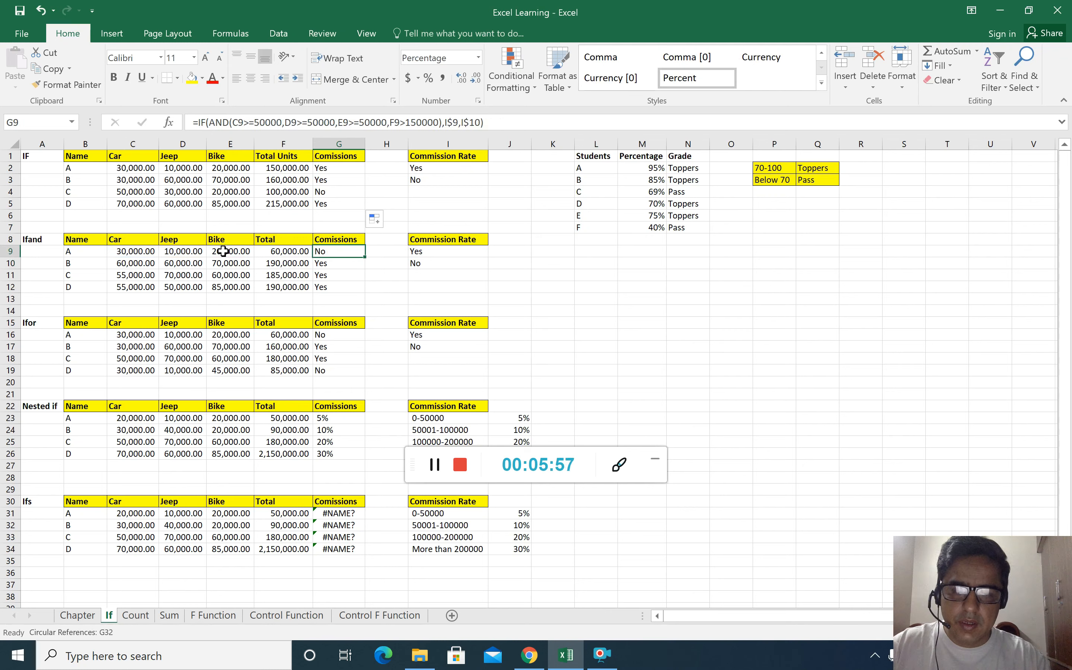
text(=if)
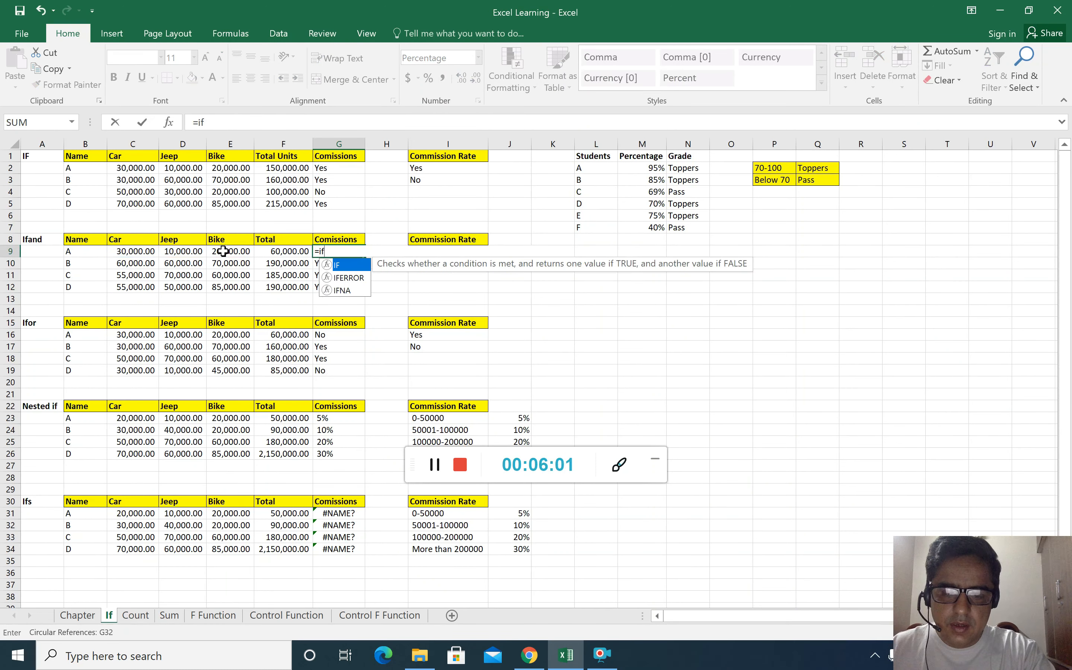
text((and)
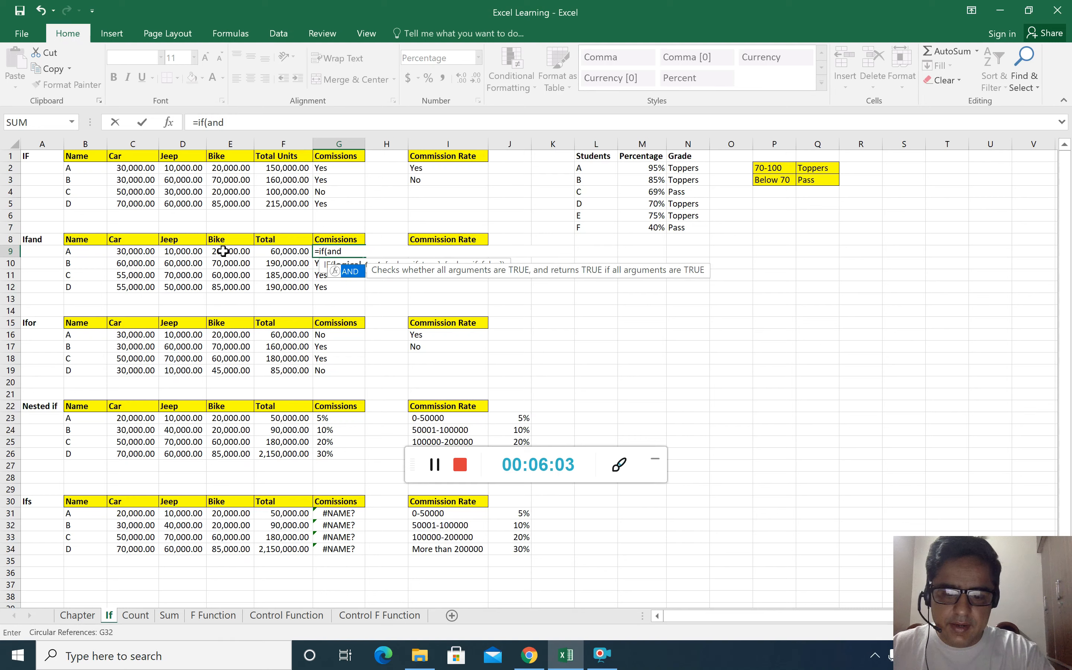
text(()
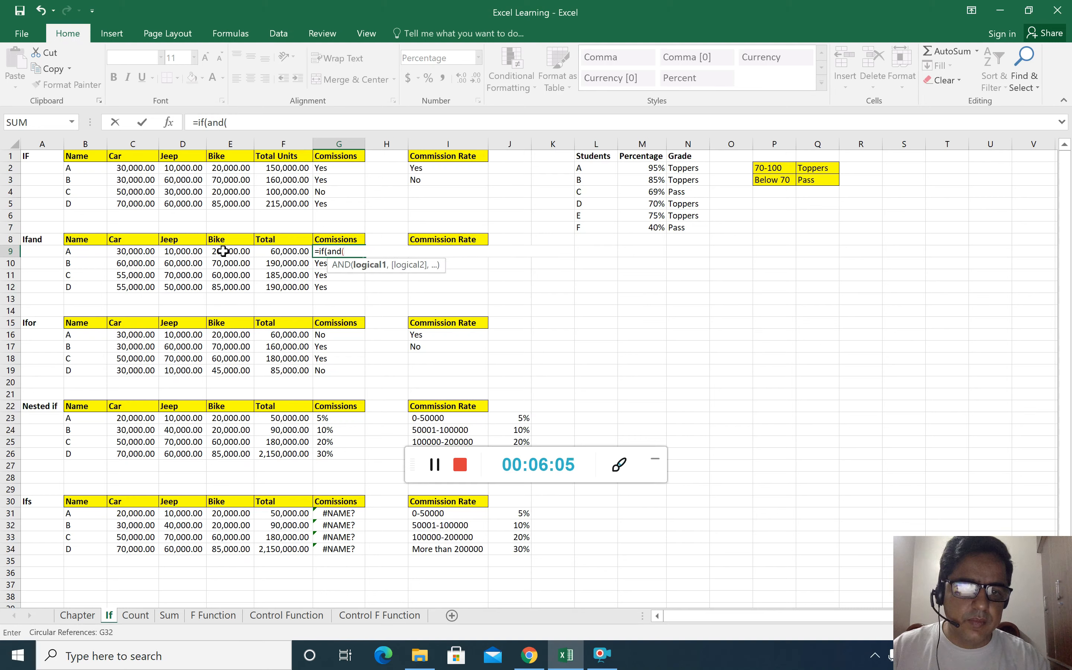
click(132, 254)
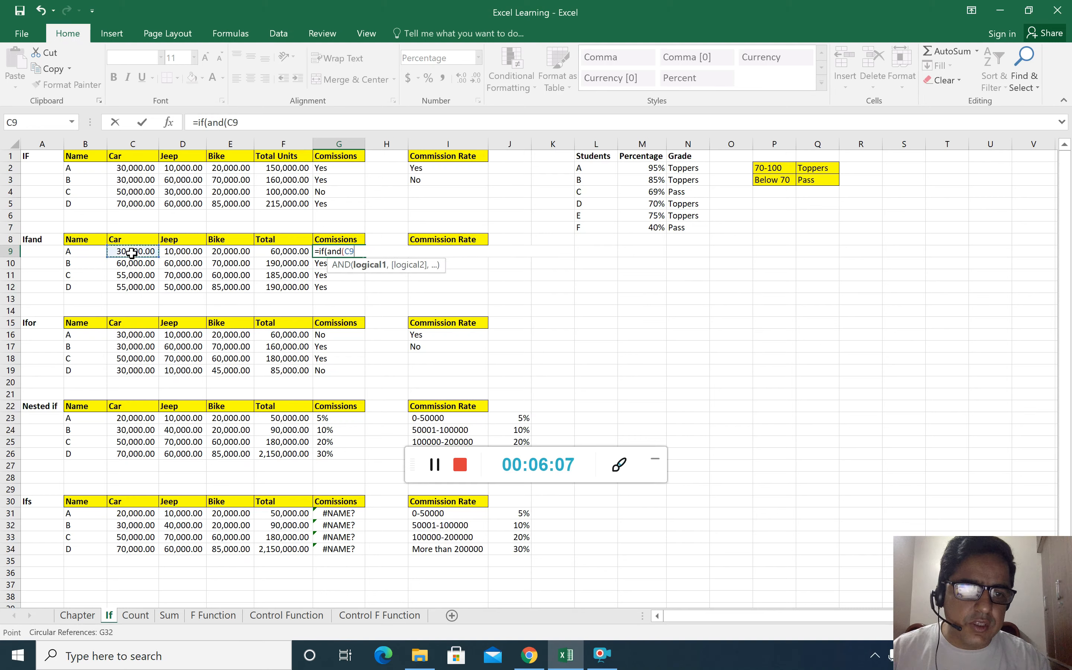
text(>5)
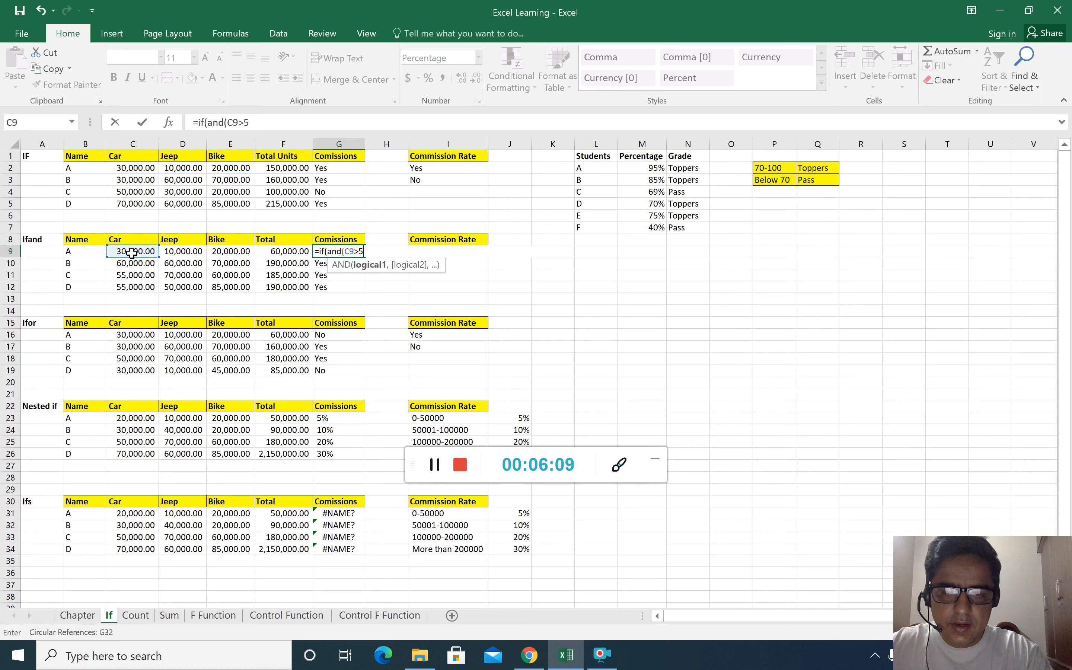
text(0000,)
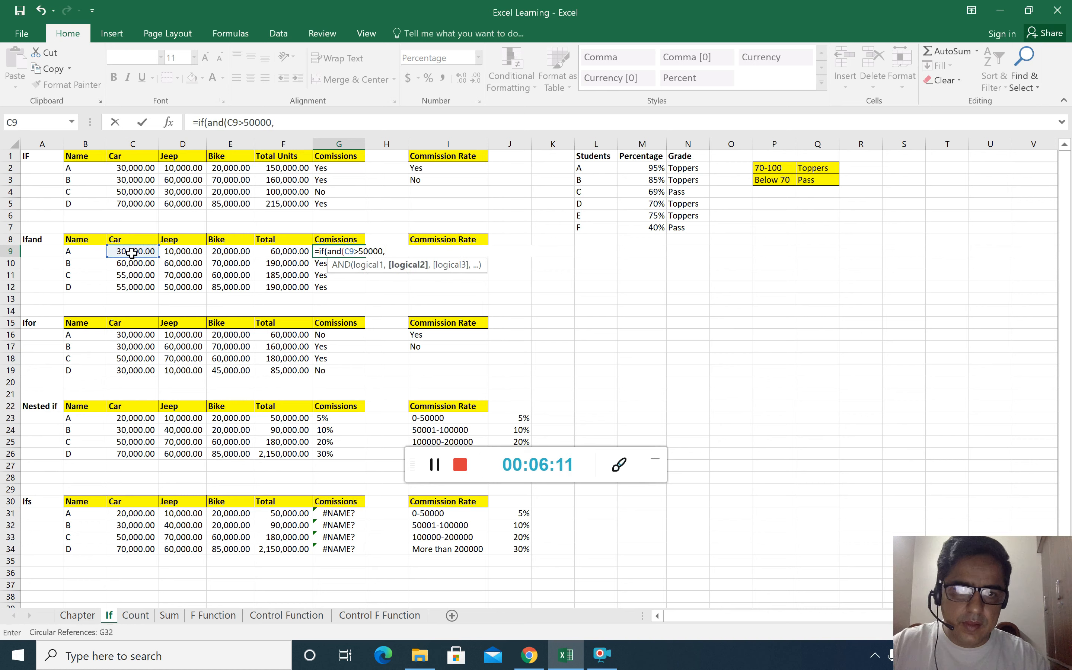
Step: Add the Jeep and Bike conditions D9>50000 and E9>50000 to the AND test in G9
click(173, 249)
text(>50000)
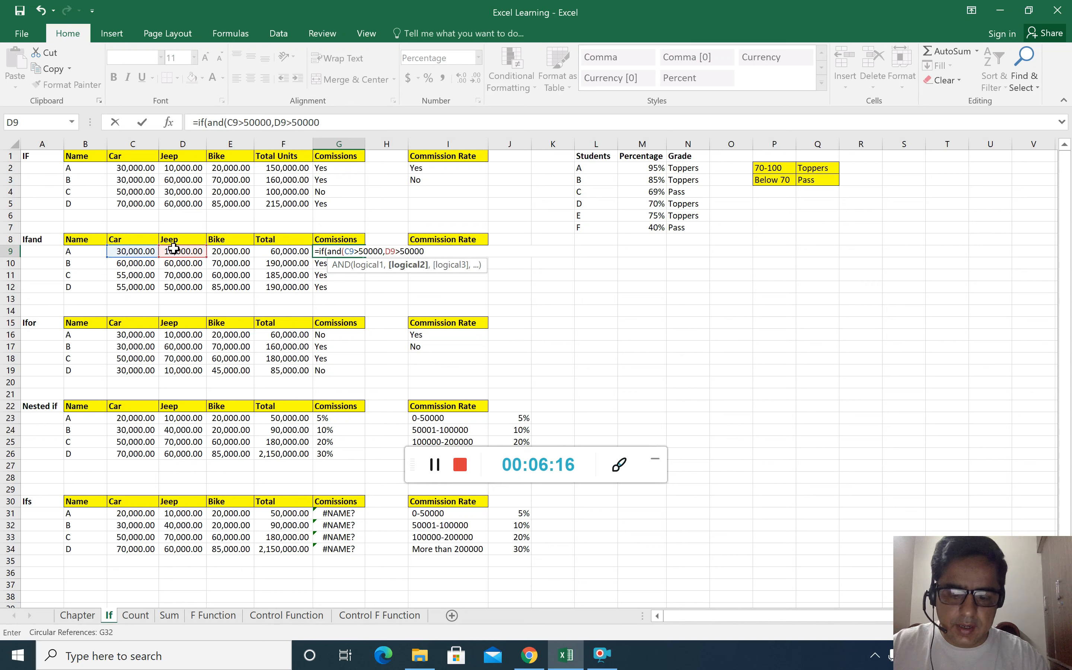
text(,)
click(215, 249)
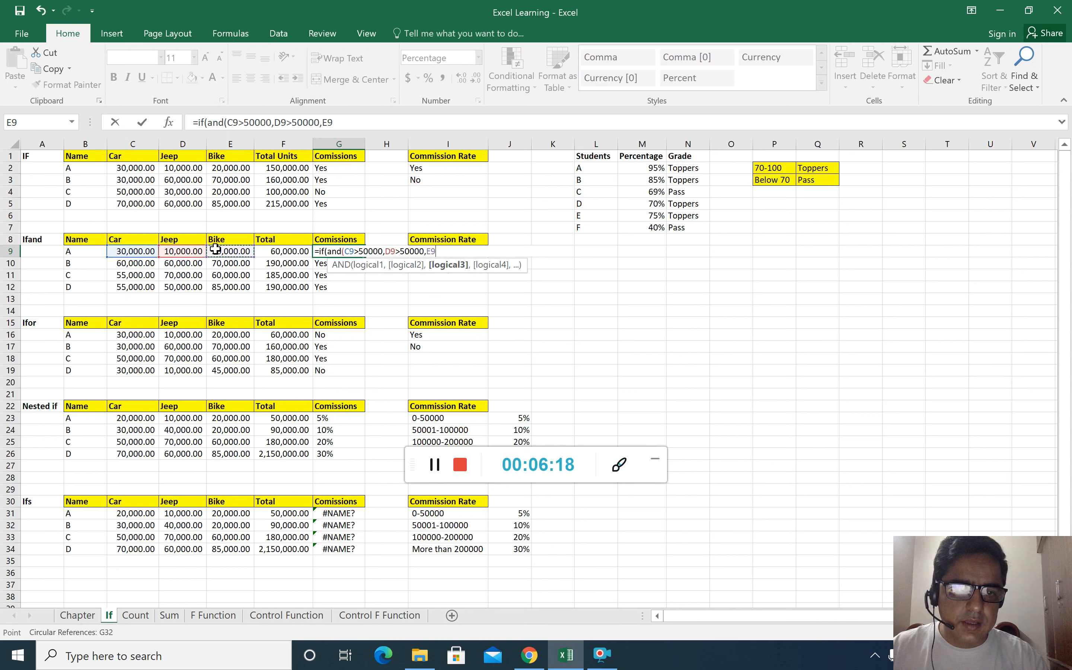
text(>50000)
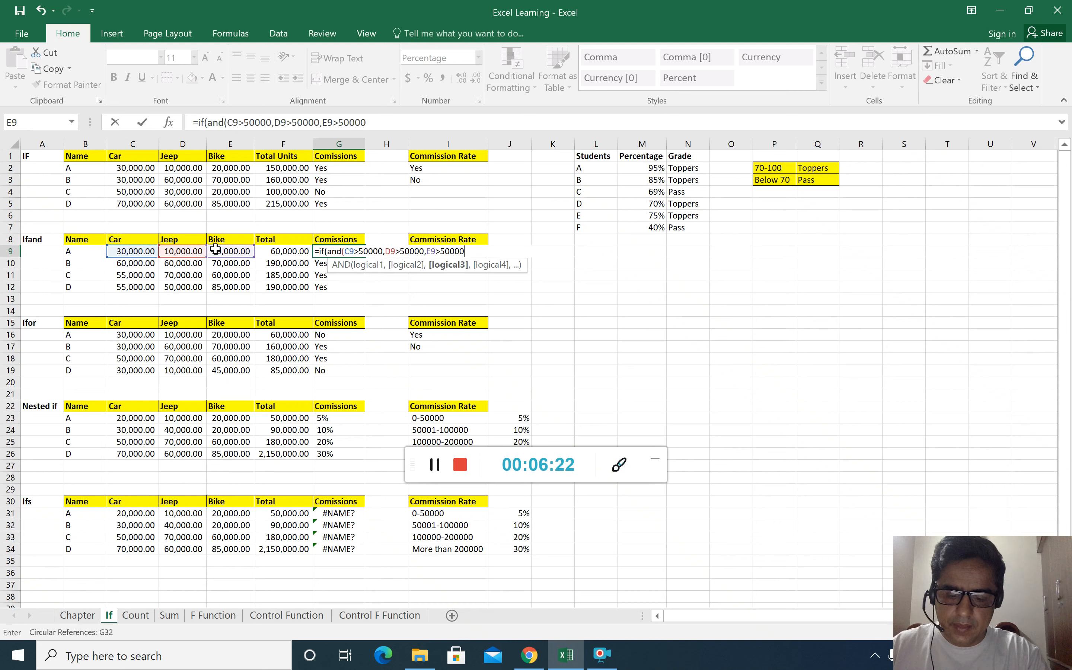
Step: Append >F9>1500000 to the Bike condition in the G9 formula and close the AND test
text(>)
click(263, 251)
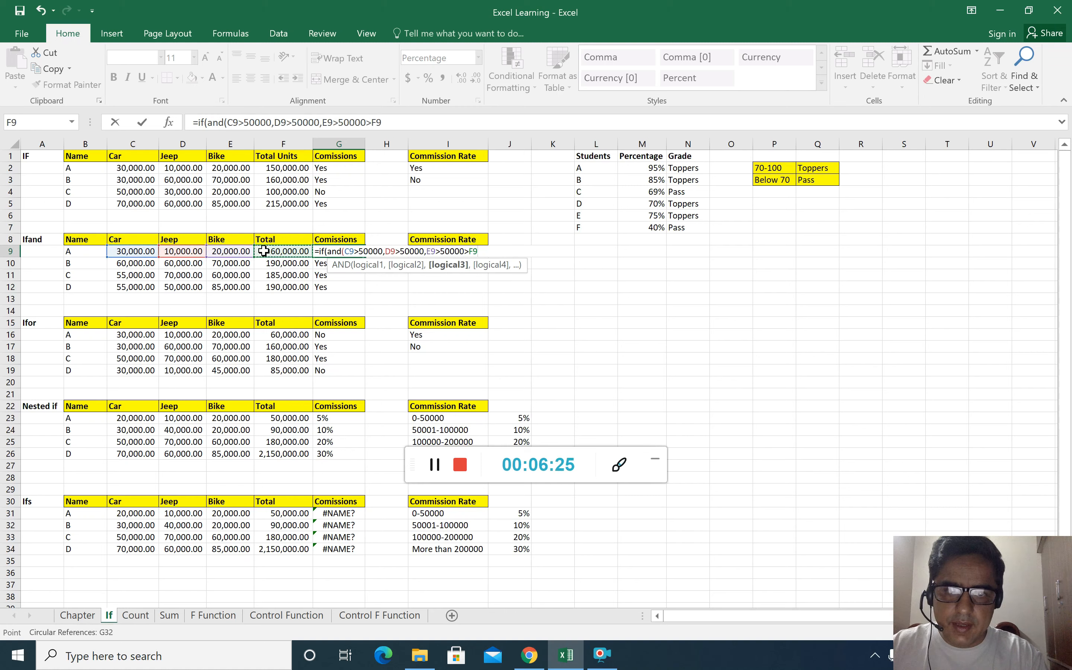
text(>)
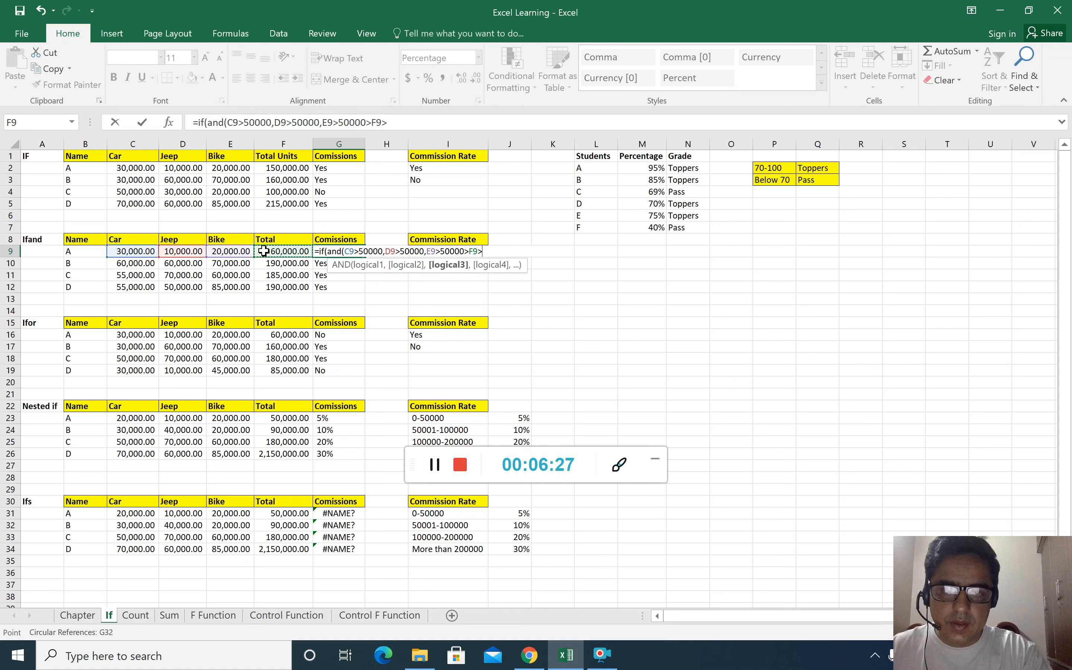
text(1500000)
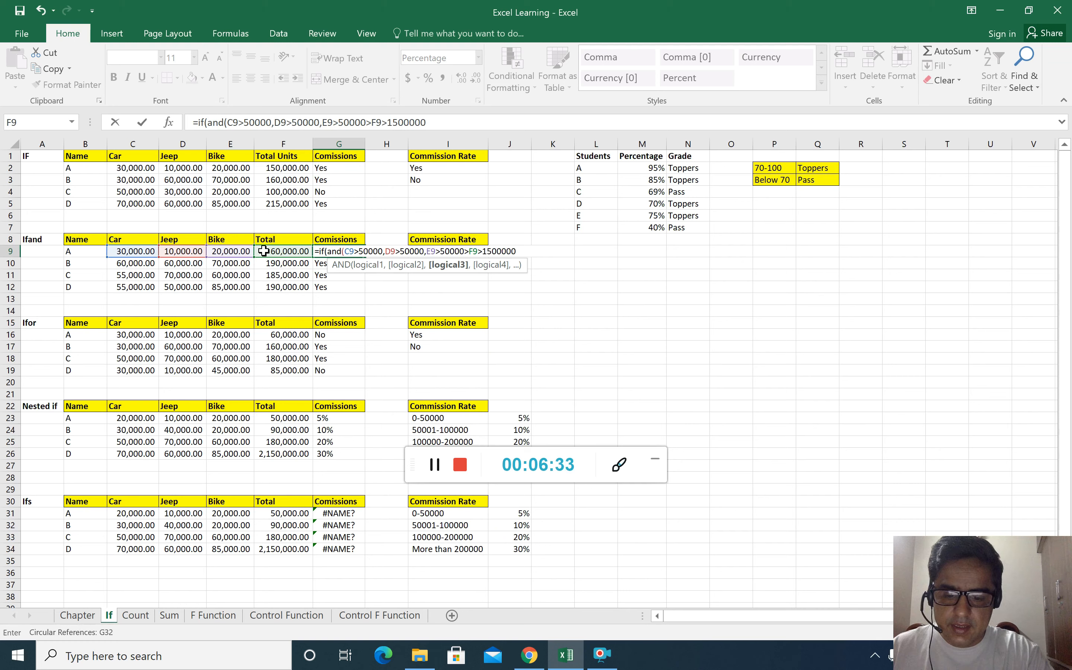
text(),)
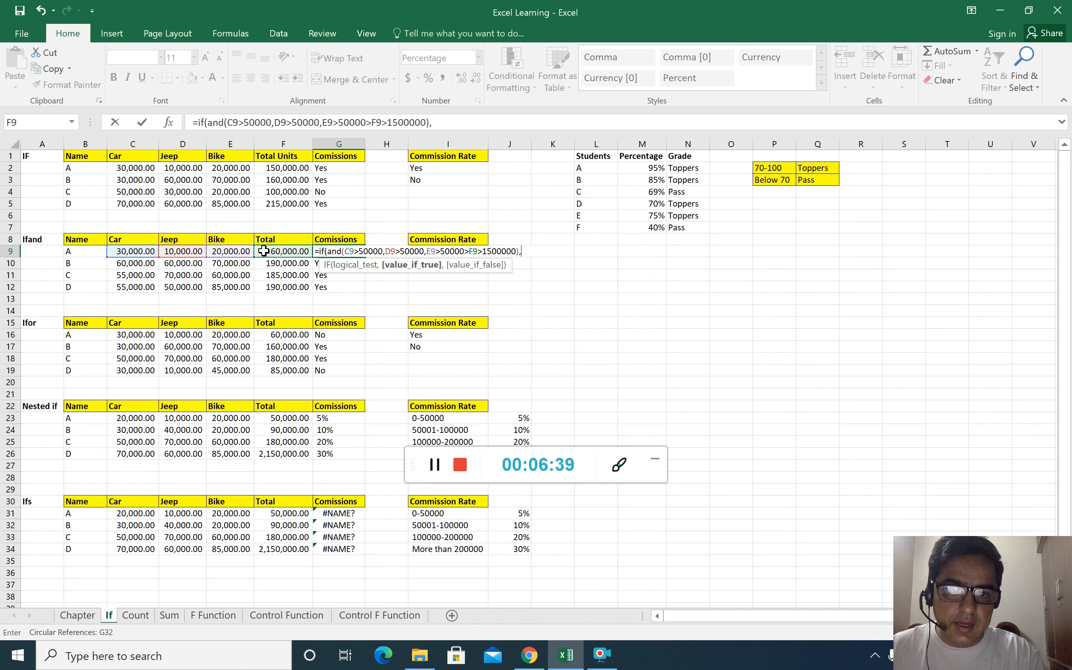
Step: Finish the G9 formula with "Yes" as the true result and "No" as the false result
text(Y)
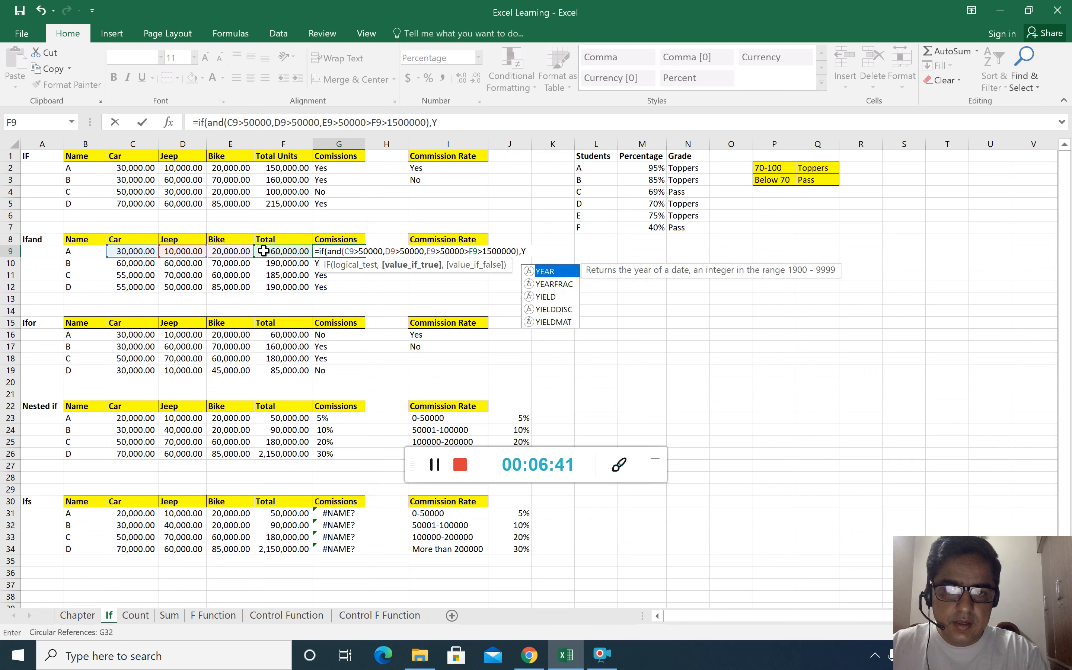
key(BackSpace)
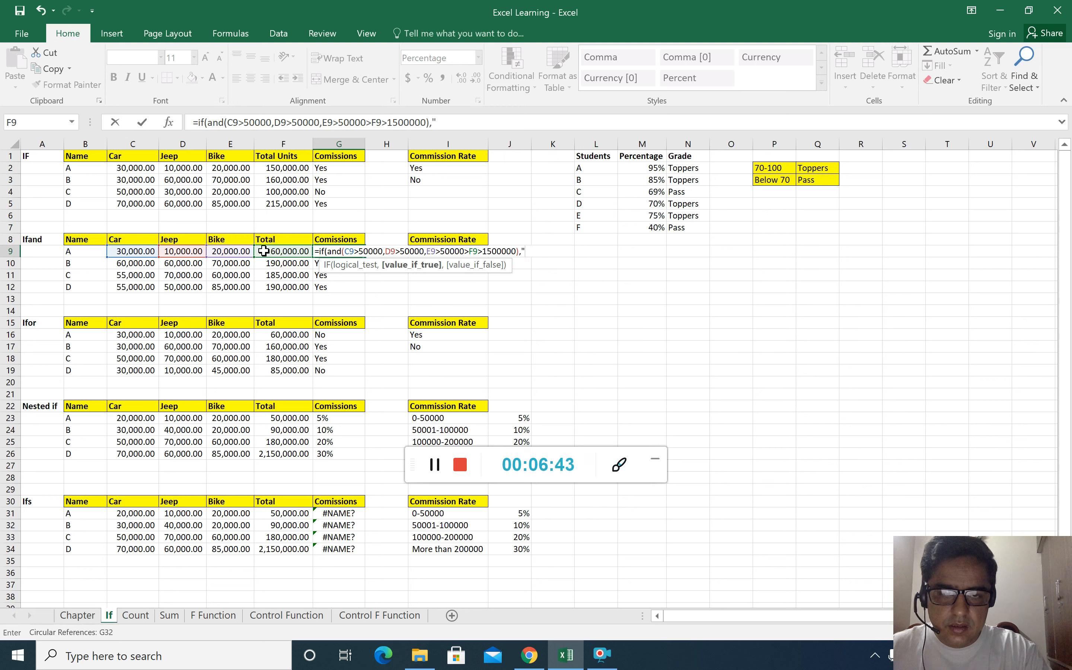
text("Yes")
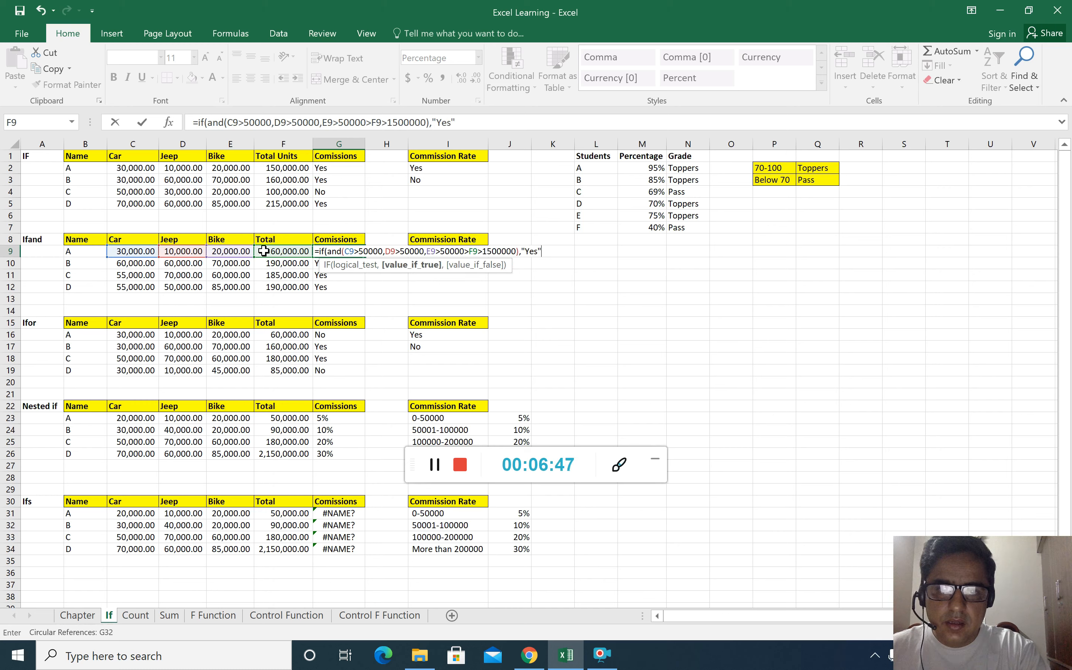
text(,)
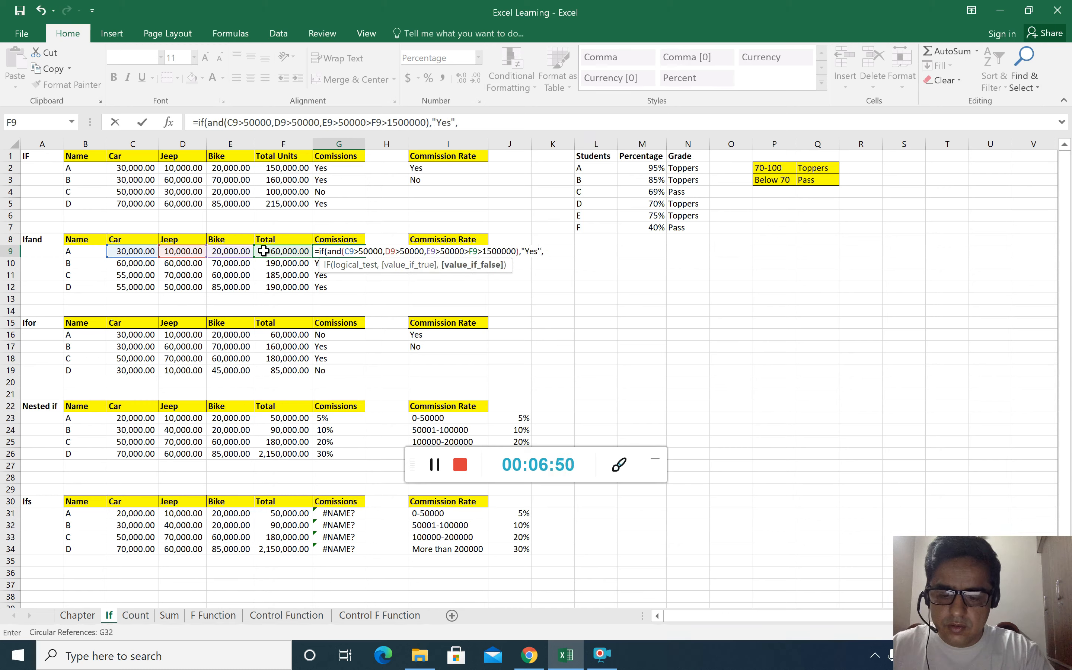
text(o)
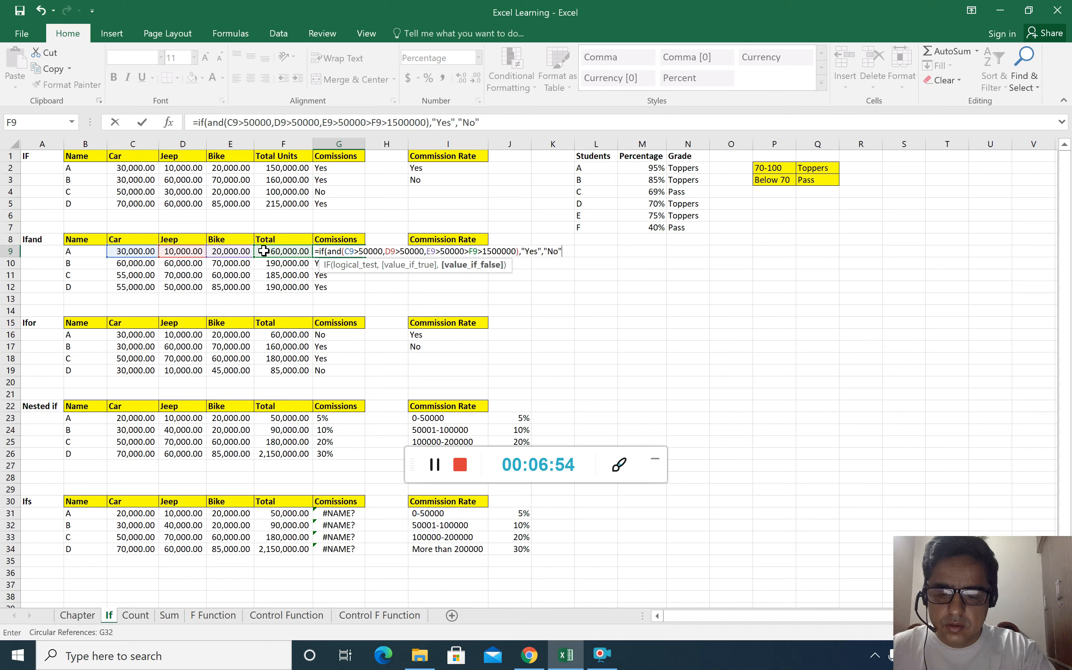
key(Return)
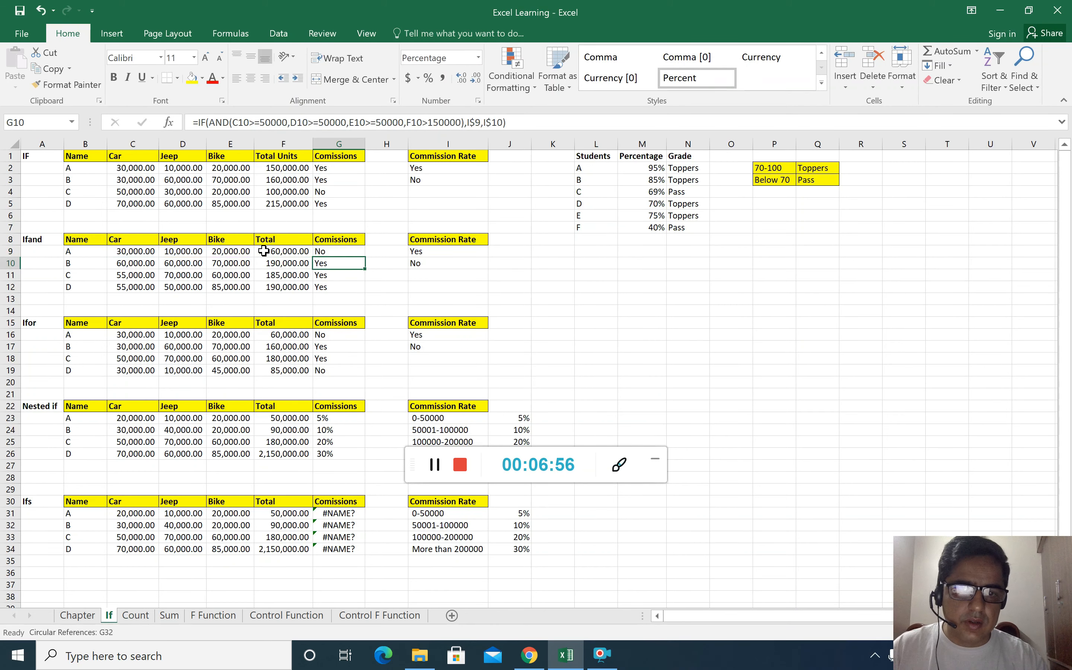
Step: Fill the G9 commission formula down to G12 in the Ifand table
click(320, 251)
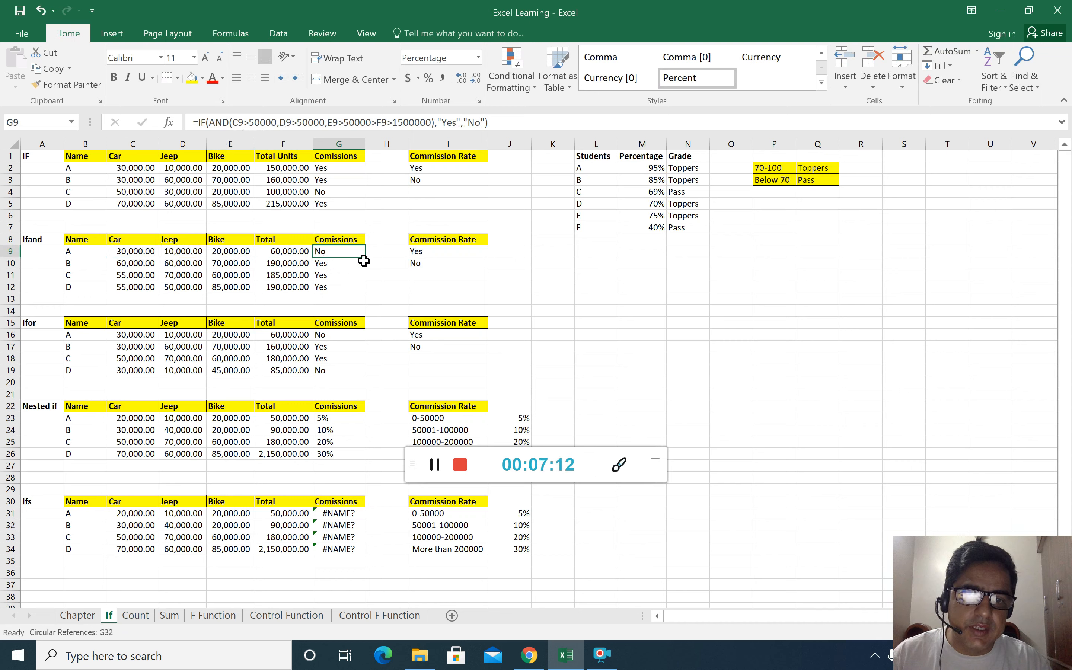
drag(365, 258, 355, 290)
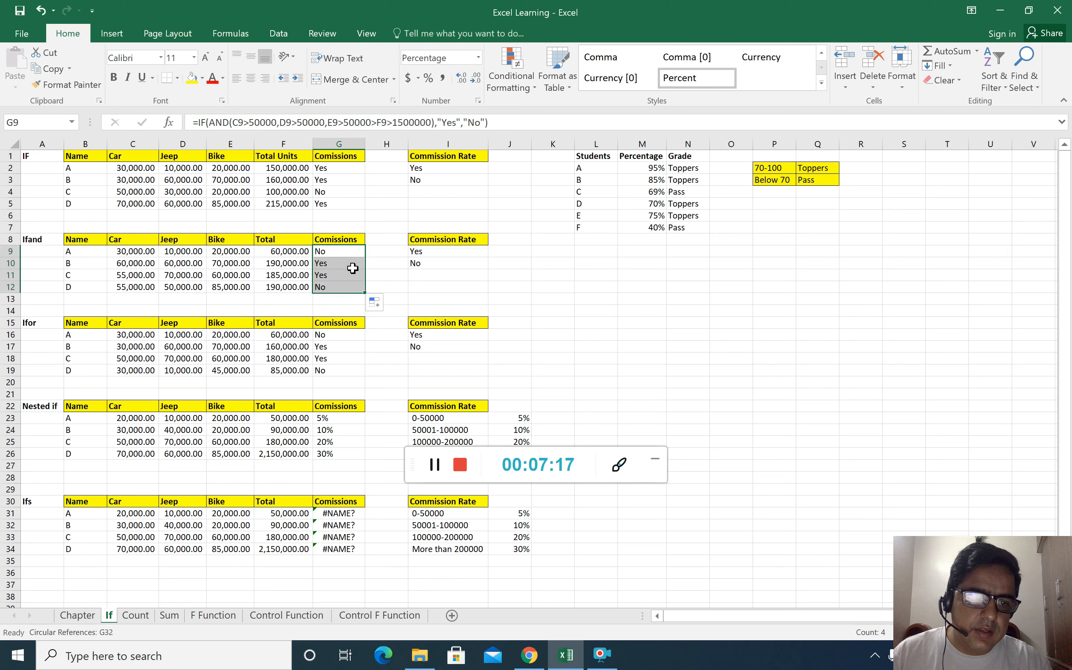
click(347, 256)
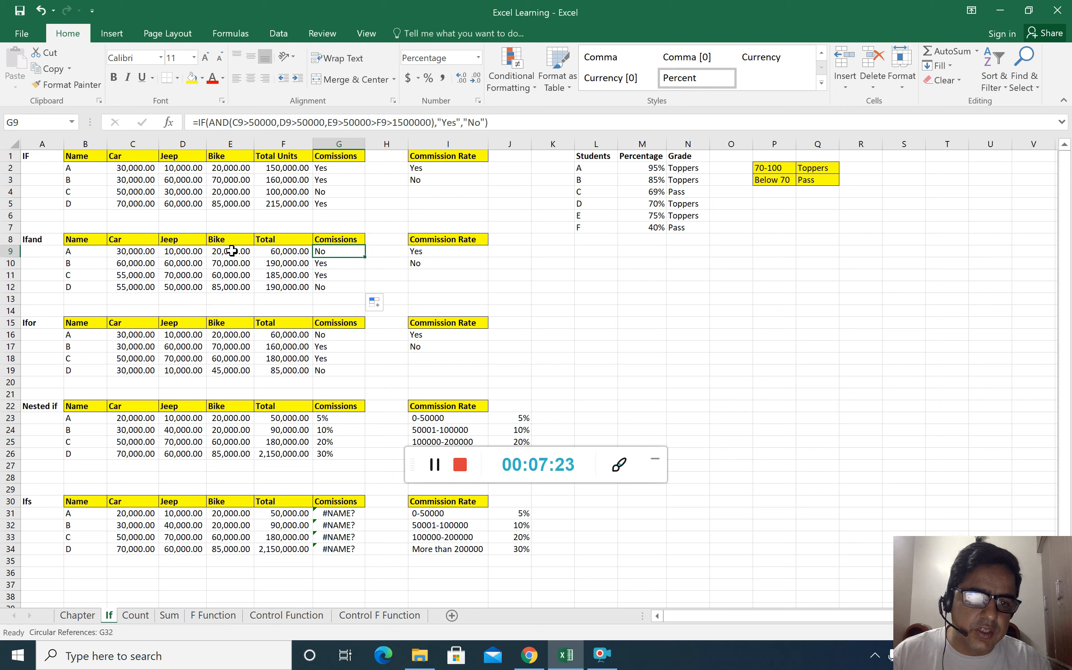
Step: Compare row D's Jeep and Total values in the Ifand table with its commission formula in G12
click(336, 290)
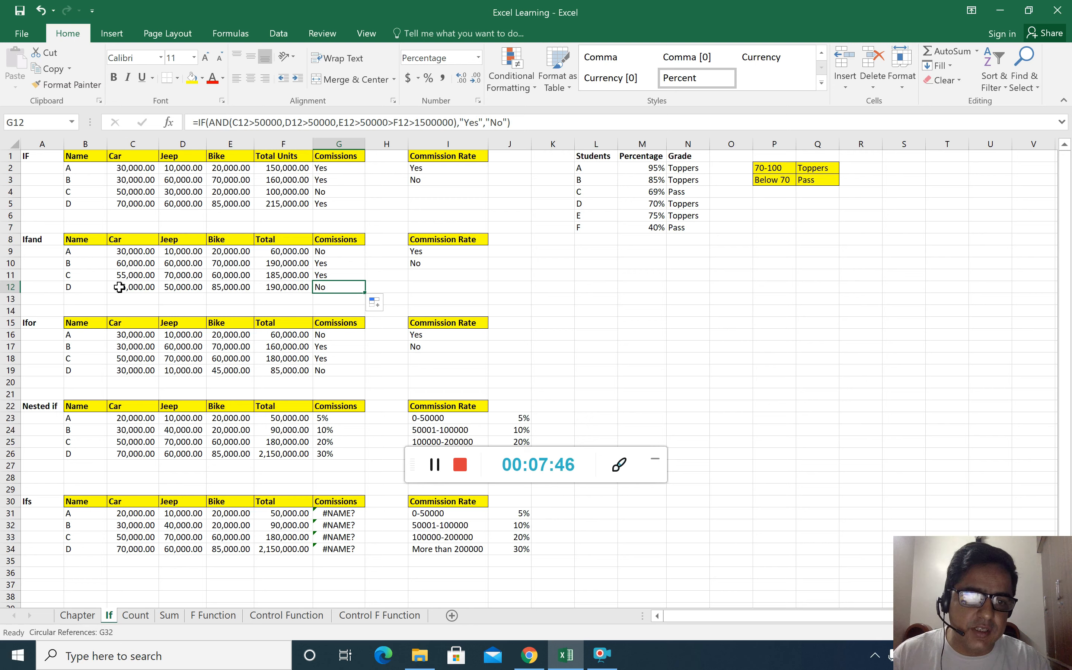
click(177, 286)
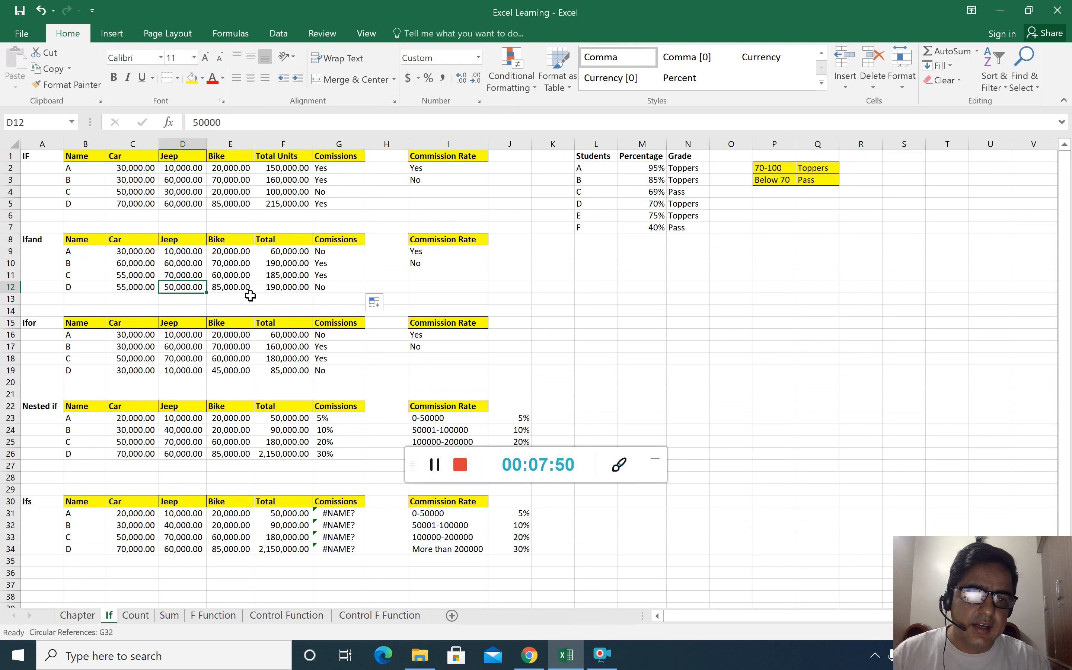
click(278, 287)
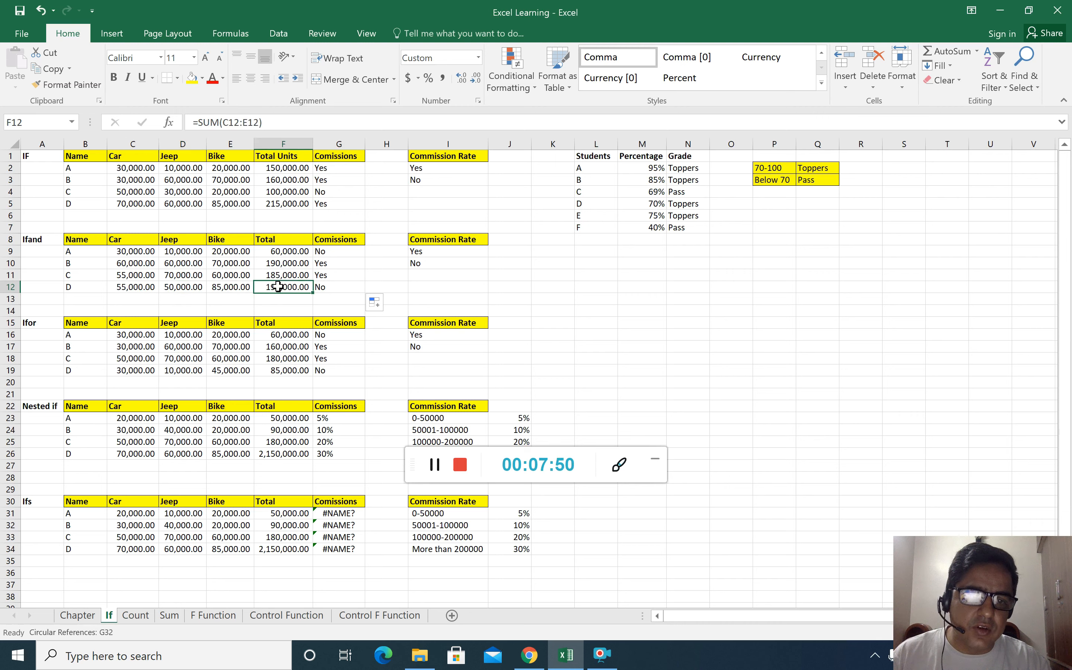
click(324, 286)
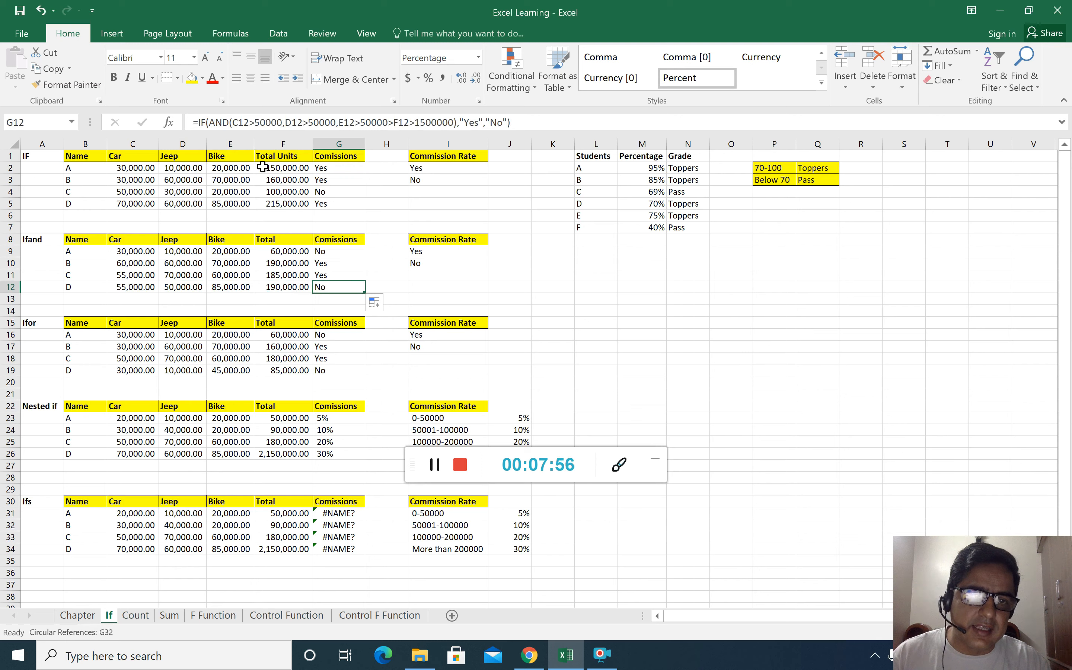
Step: Make the G9 thresholds inclusive by using C9>=50000, D9>=50000, E9>=50000 and F9>=1500000
click(329, 252)
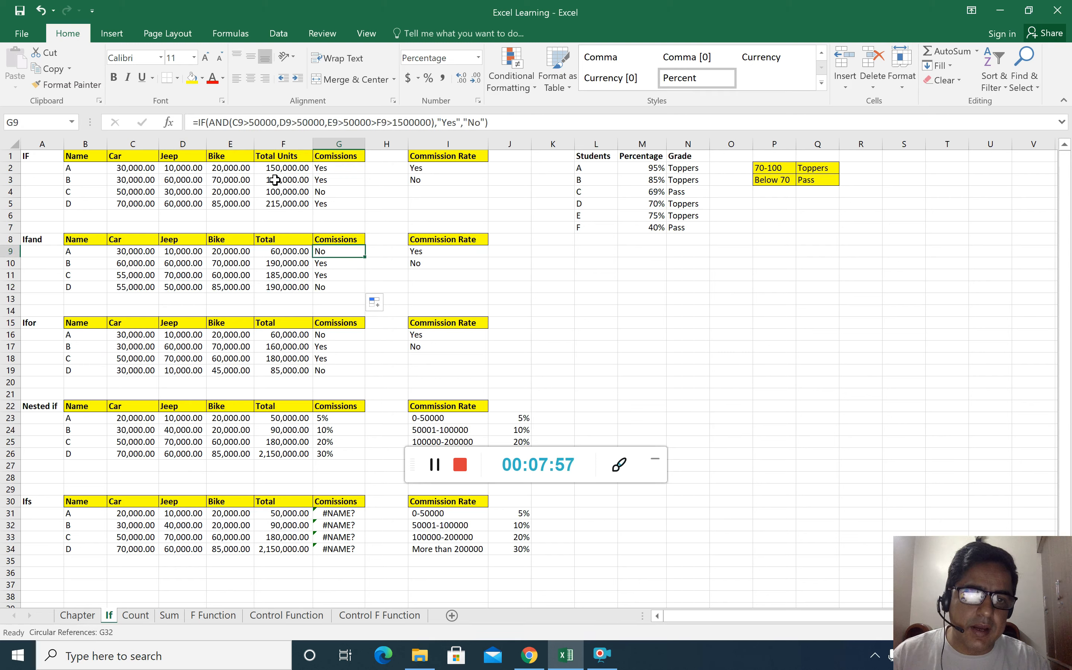
click(250, 125)
text(=)
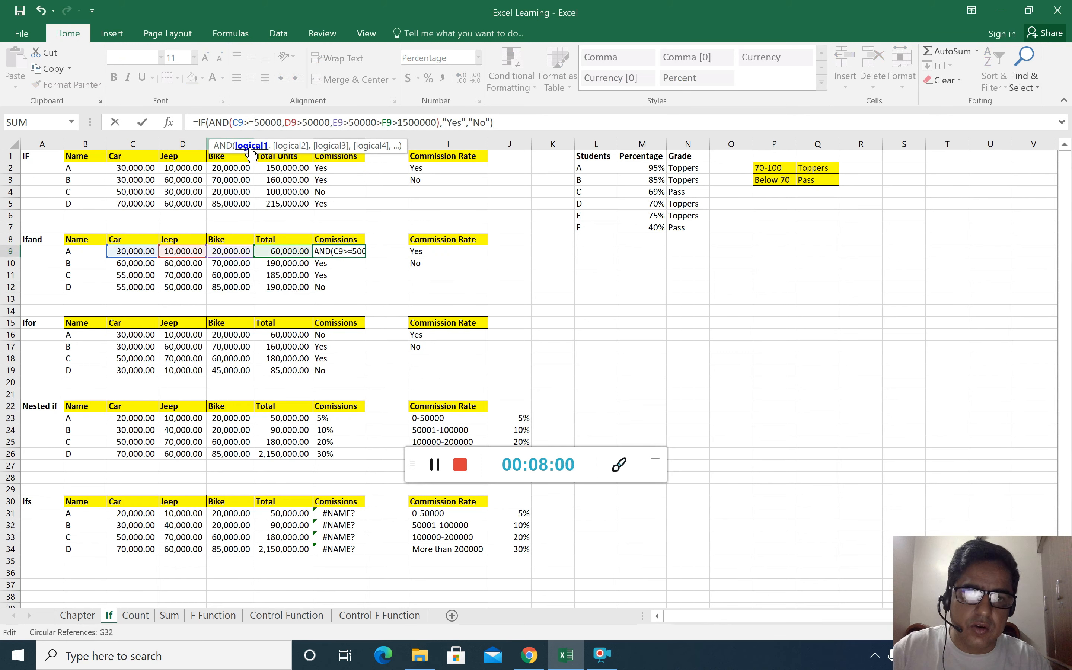
click(303, 123)
text(=)
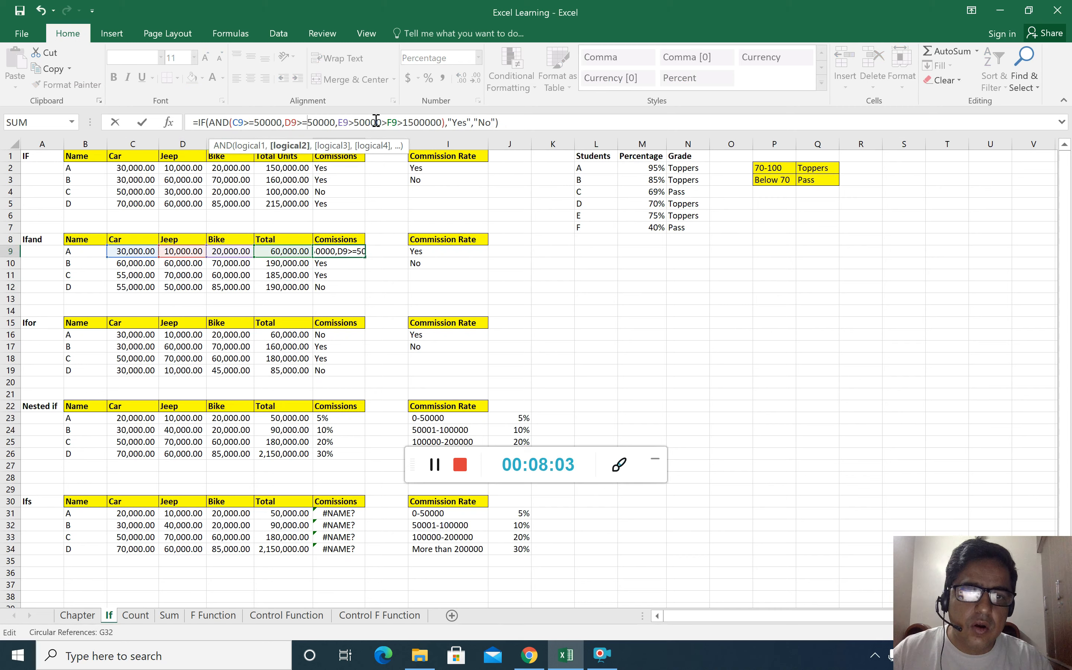
click(355, 123)
text(=)
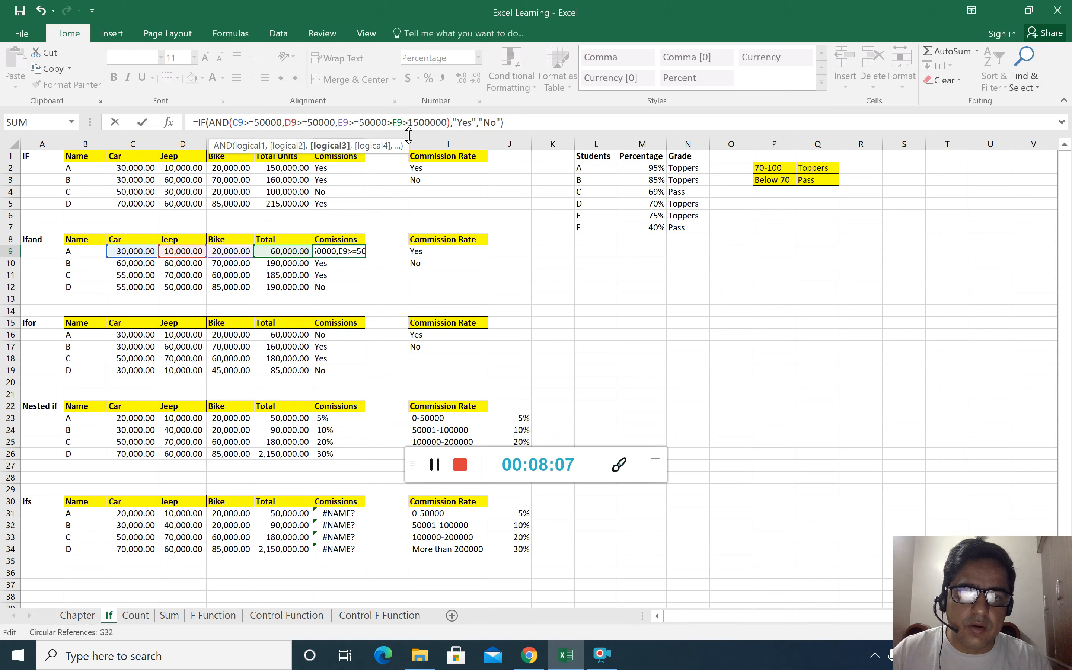
key(Return)
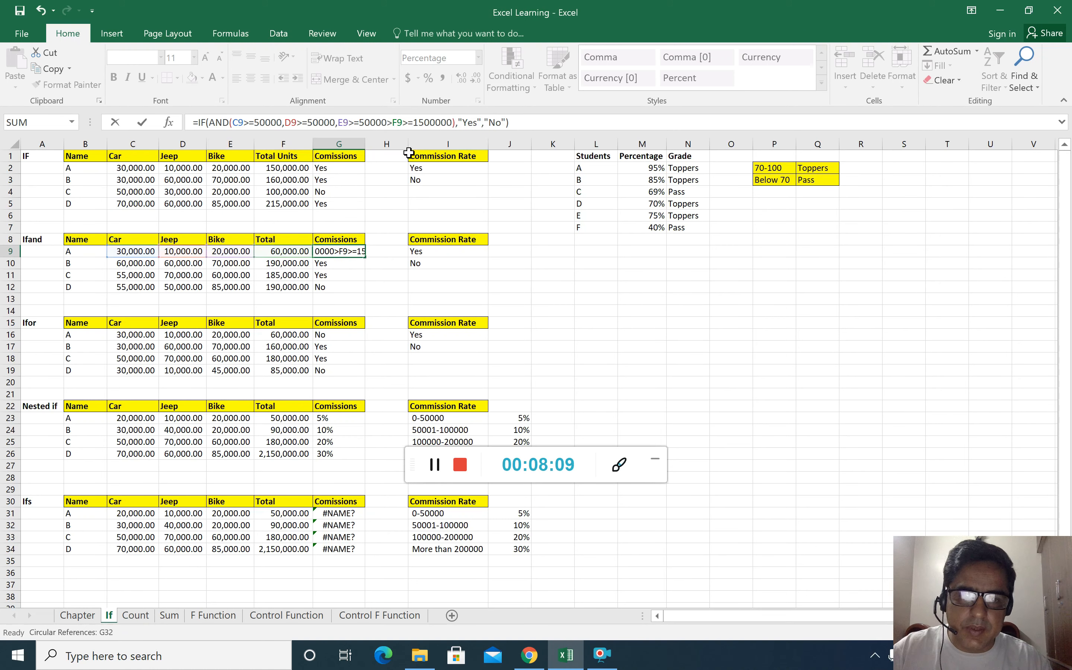
Step: Copy the inclusive G9 formula down through G12 and check the commission for row D
click(351, 254)
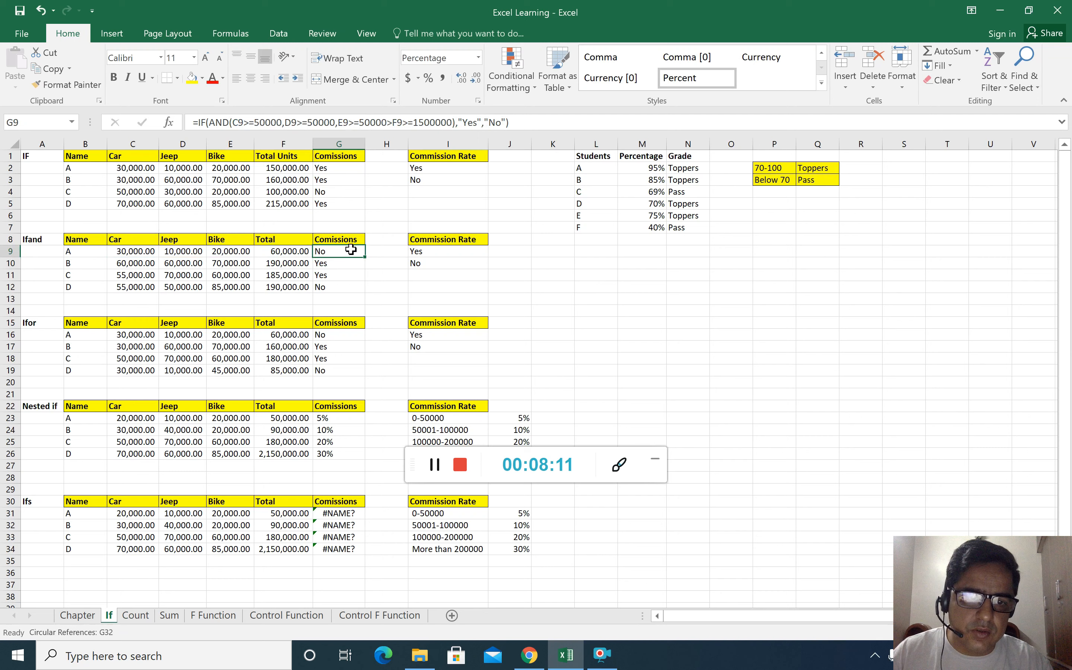
drag(365, 258, 362, 290)
click(355, 287)
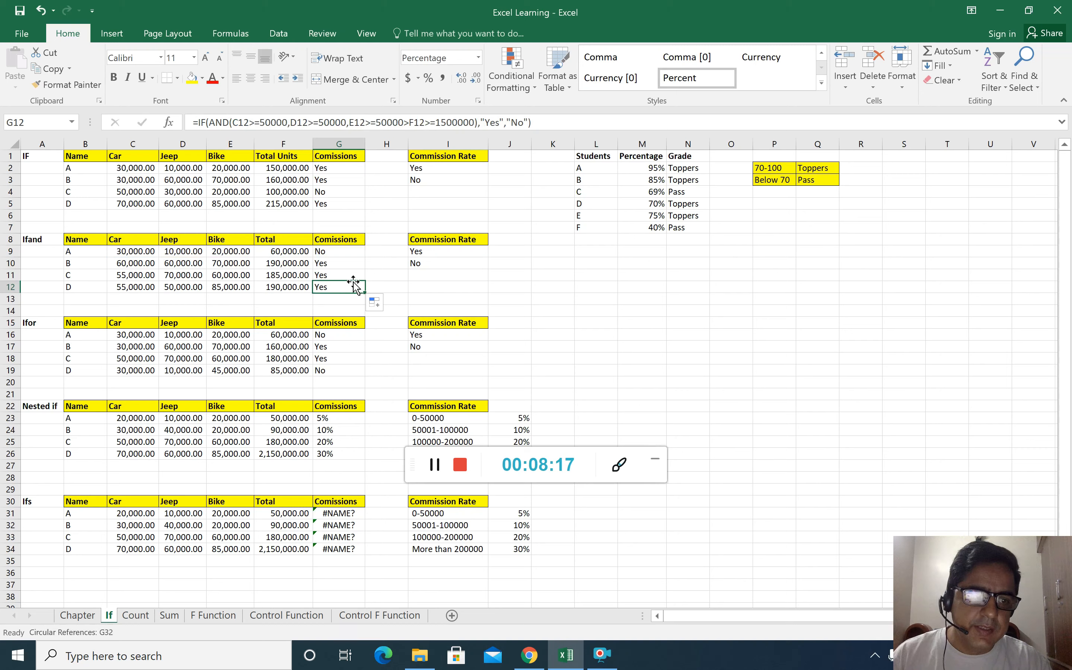
Step: Fill the IF/OR commission formula from G16 down to G19 in the Ifor table
click(338, 335)
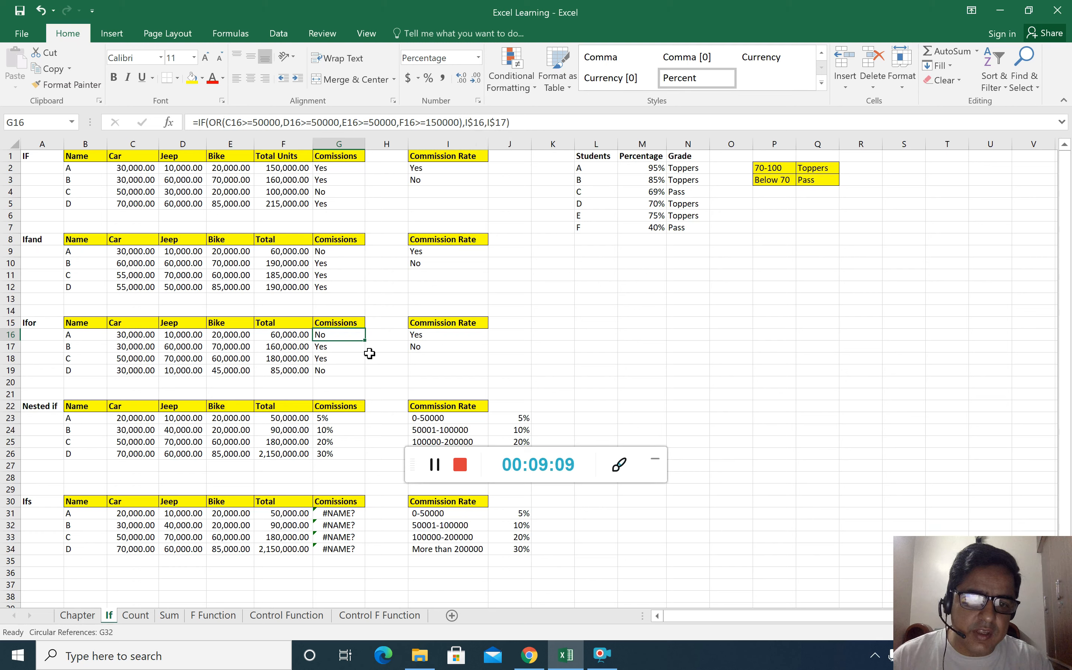
drag(365, 341, 354, 377)
click(338, 336)
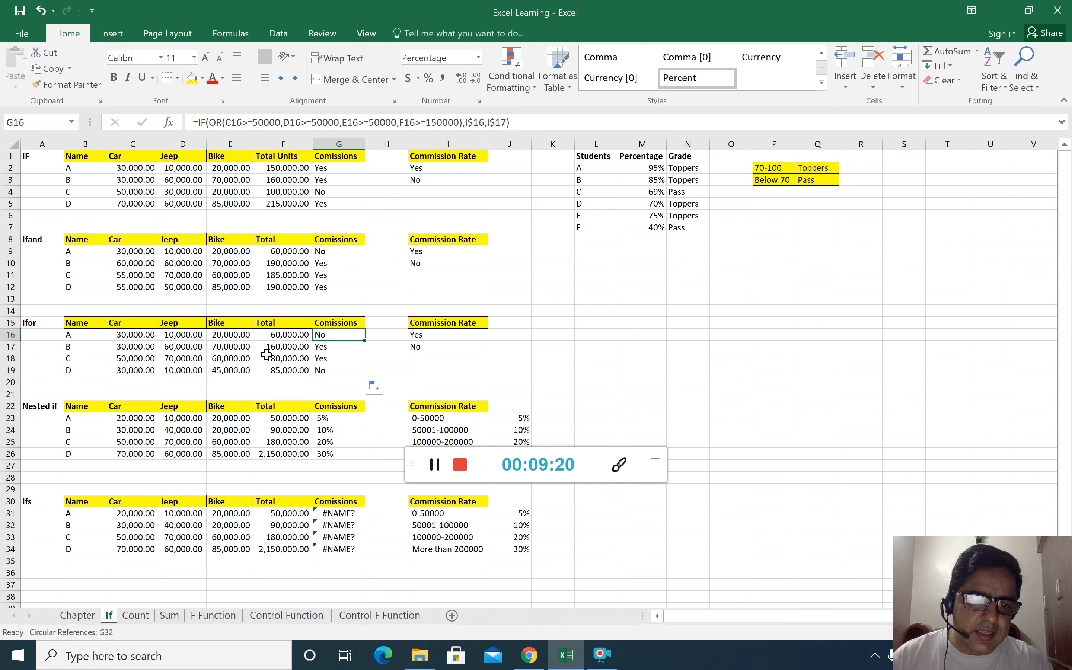
Step: Examine the unit values, totals and IF/OR commission formulas for rows B, C and D of the Ifor table
click(290, 347)
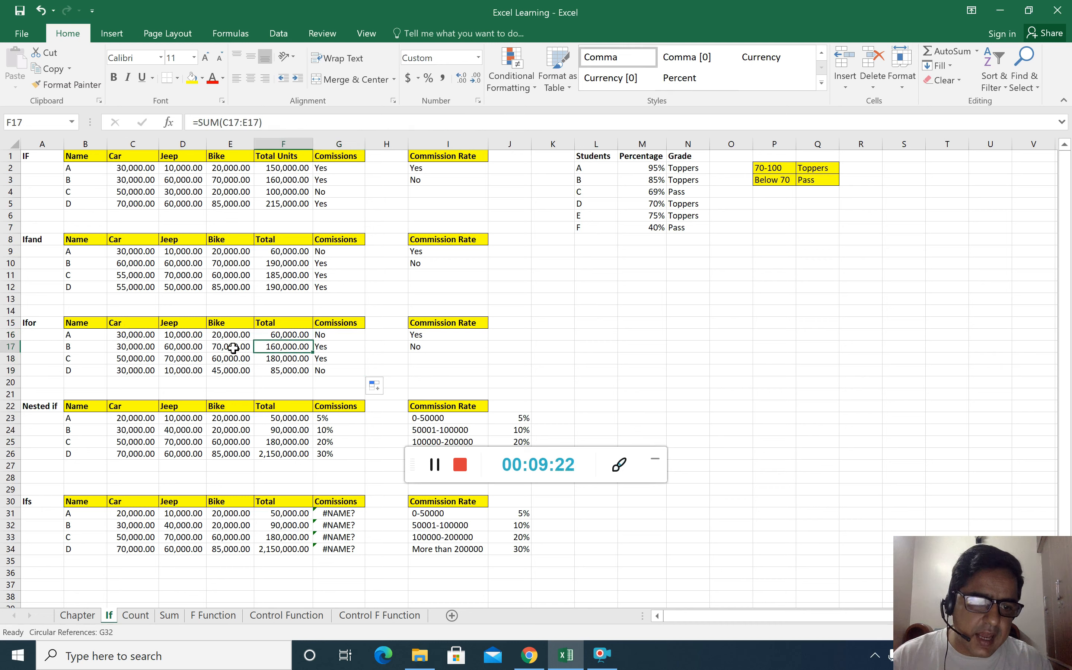
click(345, 347)
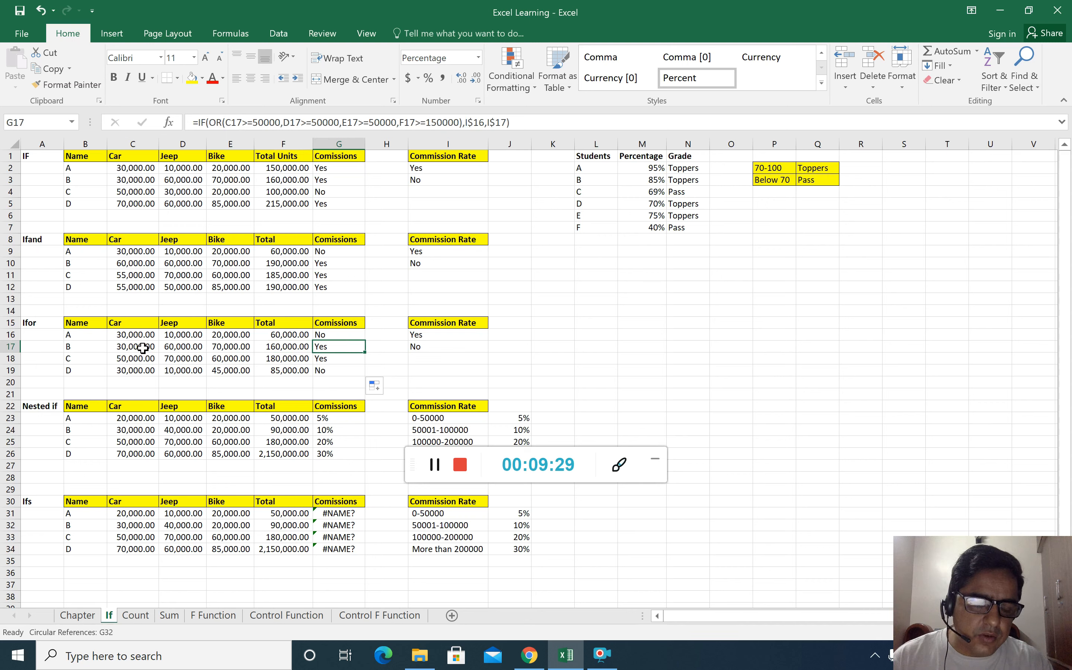
click(288, 348)
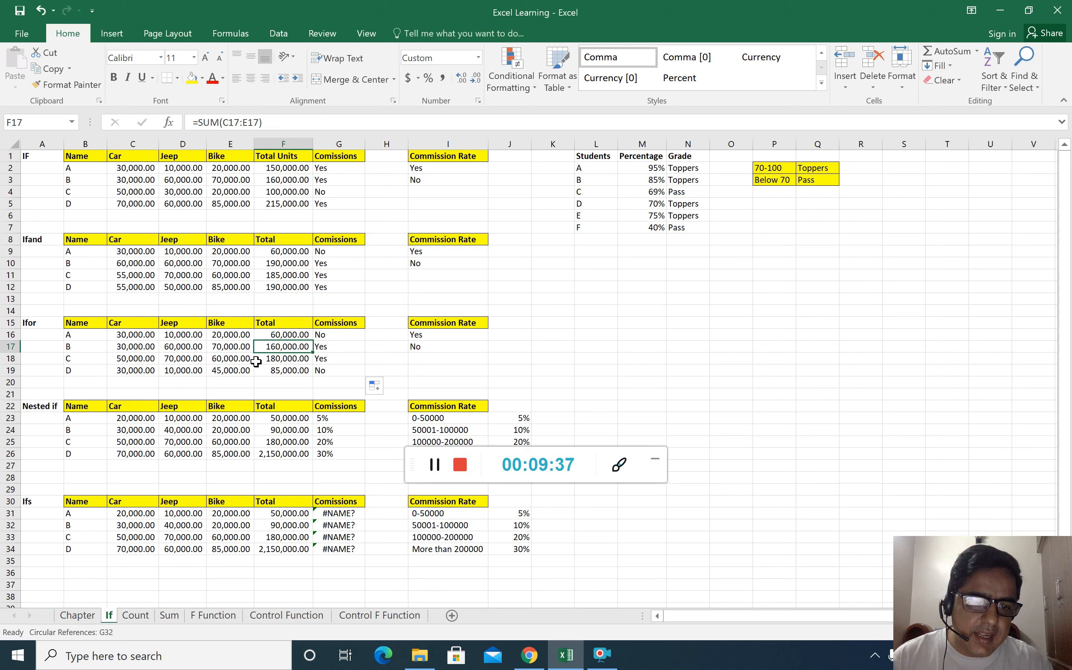
click(324, 361)
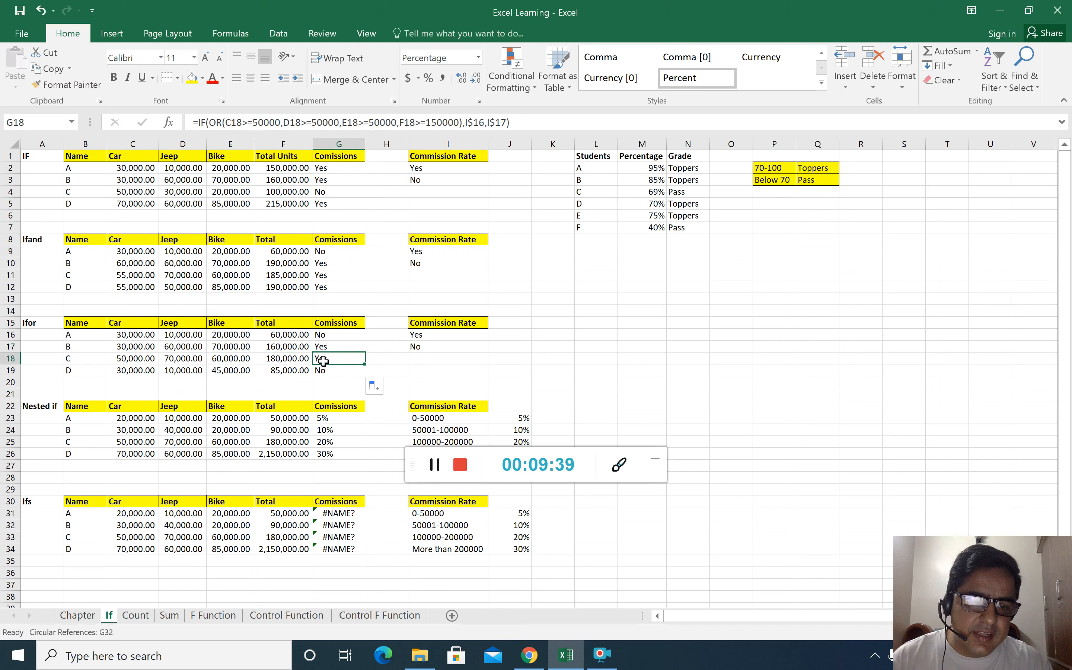
click(274, 374)
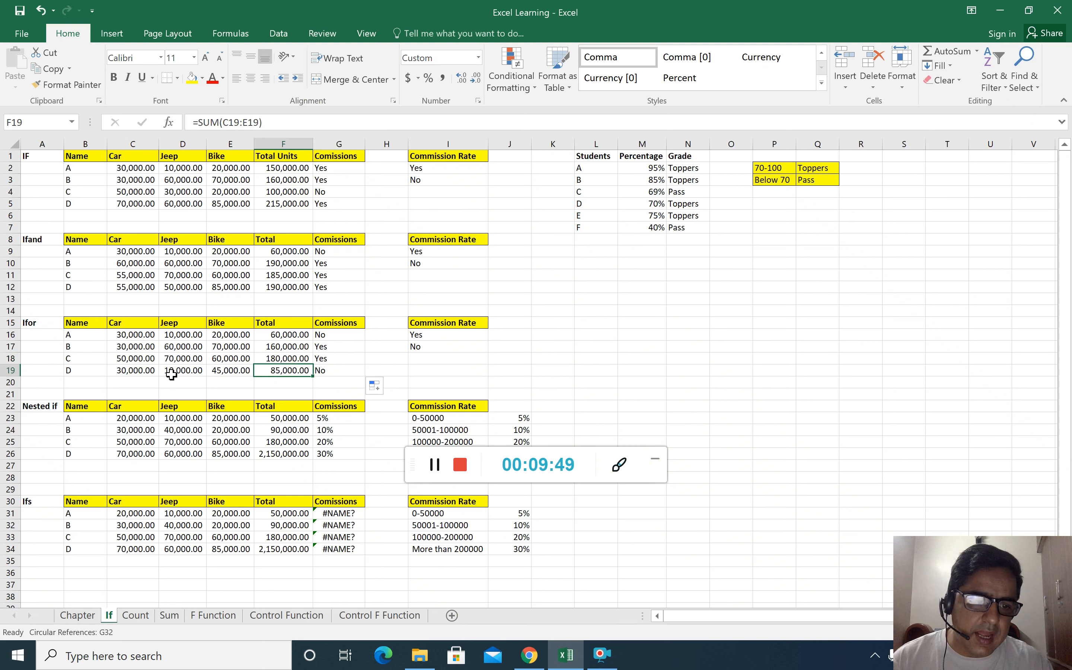
click(201, 370)
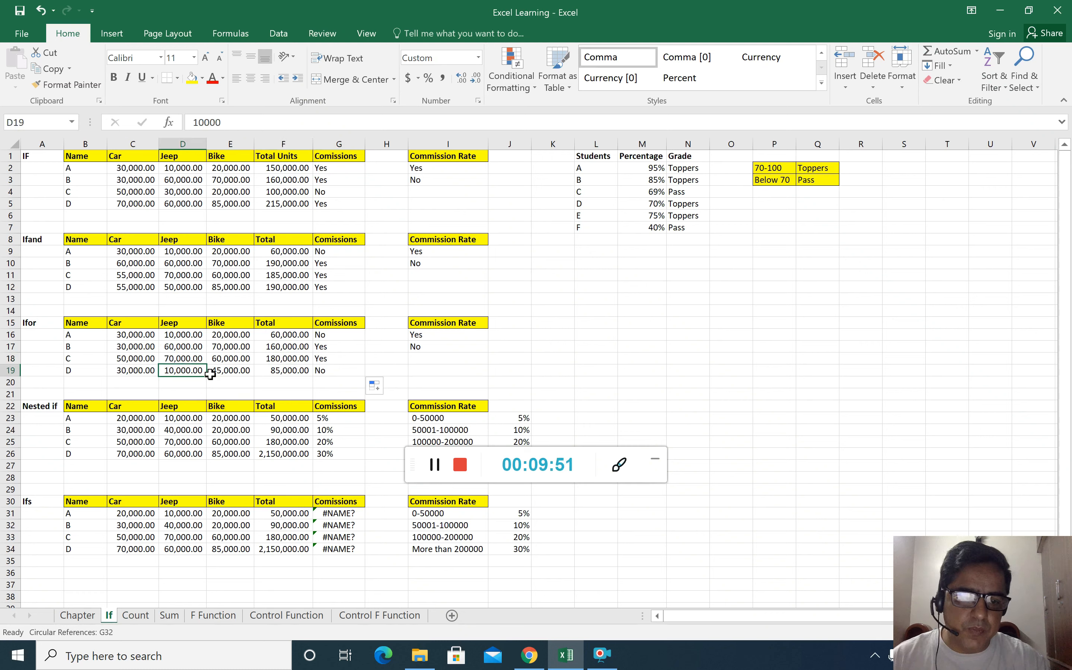
Step: Set row D's Bike value in the Ifor table to 55000 and check its commission in G19
click(208, 371)
text(55000)
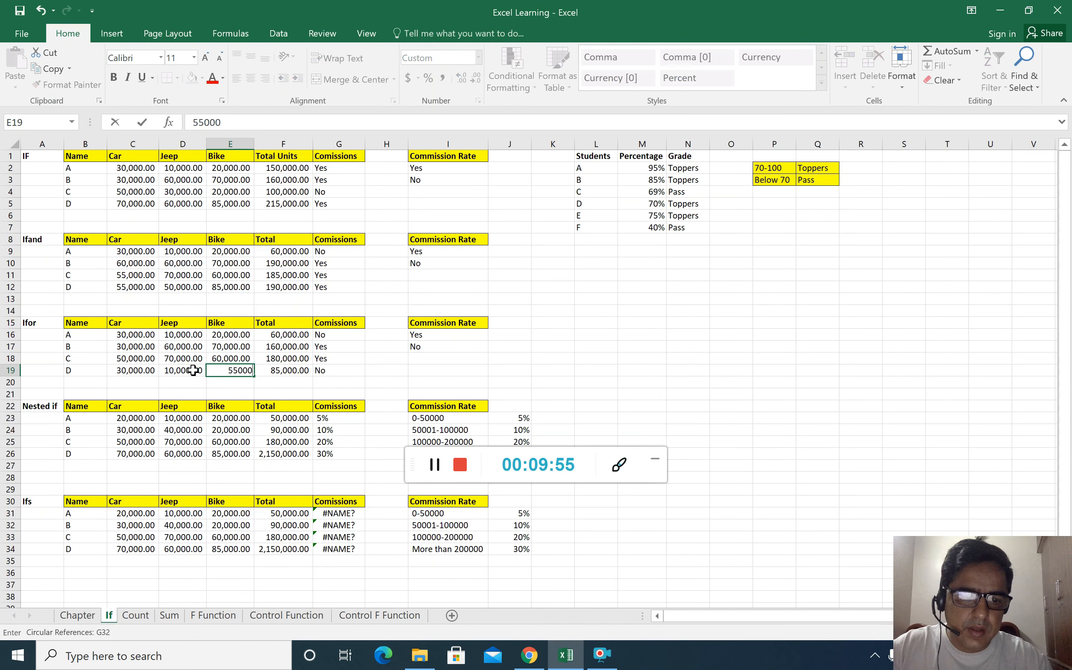
click(270, 380)
click(334, 371)
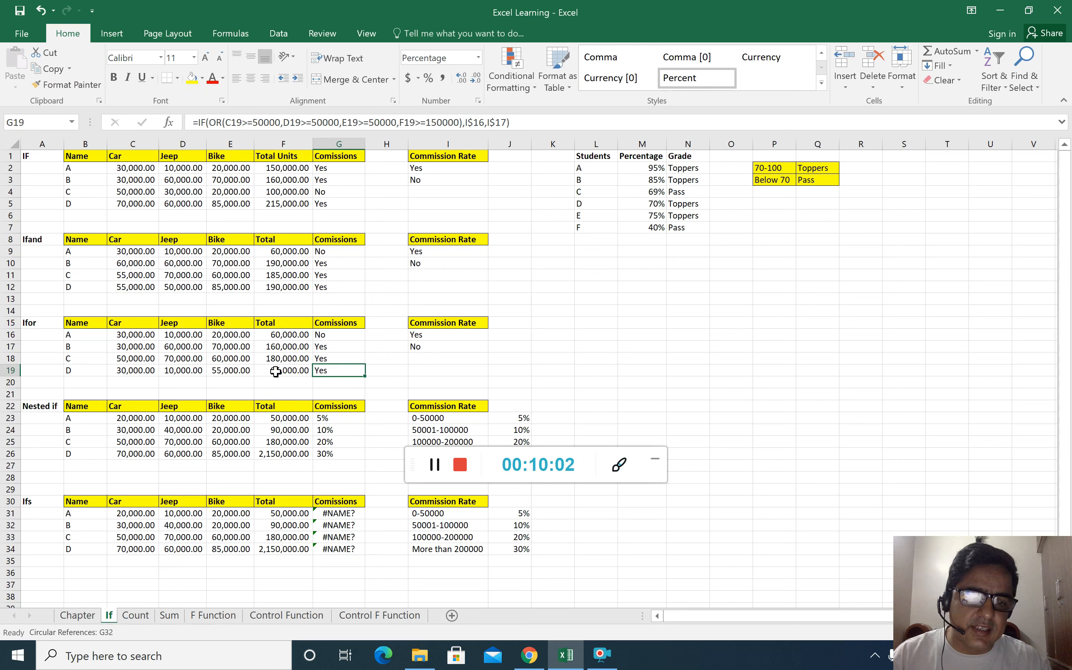
key(Down)
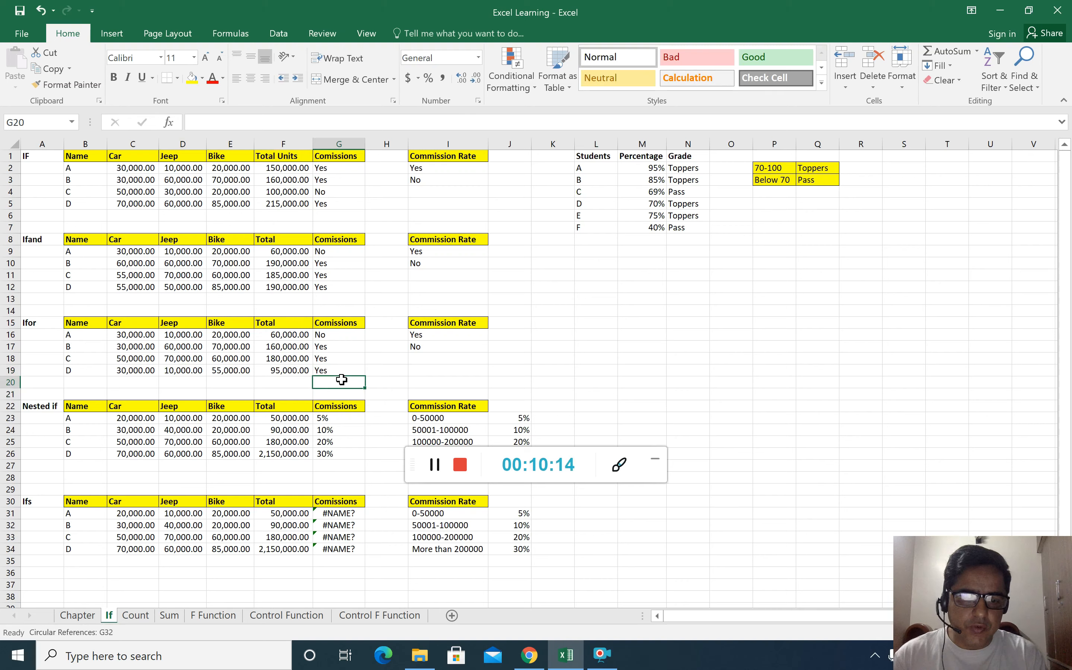
Step: Examine the nested IF commission formula in G23 and move the recording toolbar off the Nested if commission rates
click(348, 419)
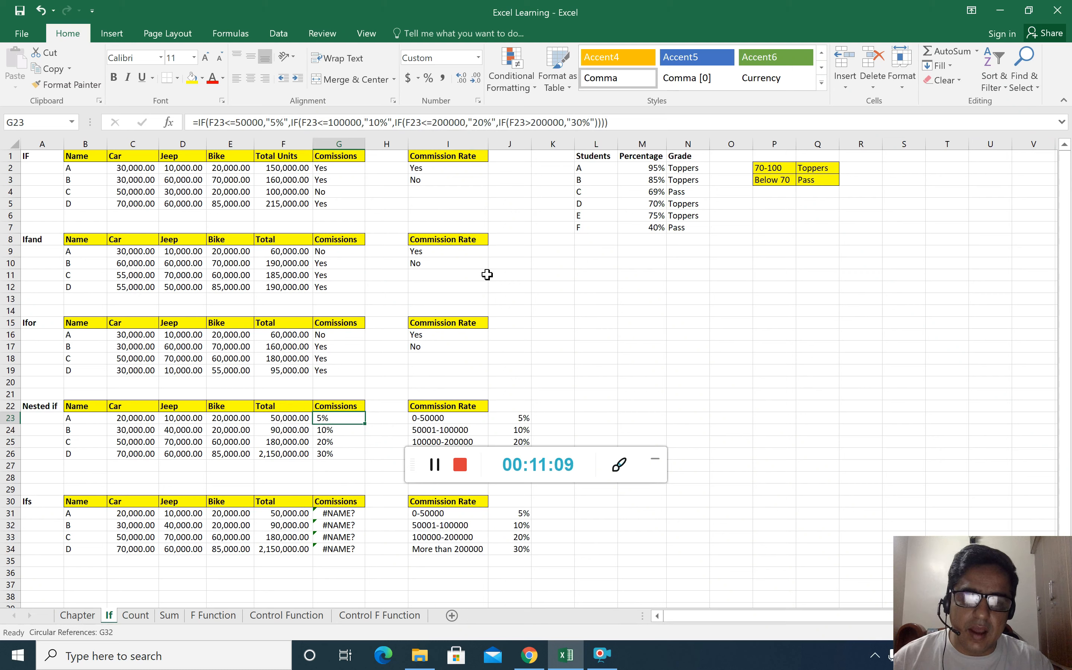
click(380, 418)
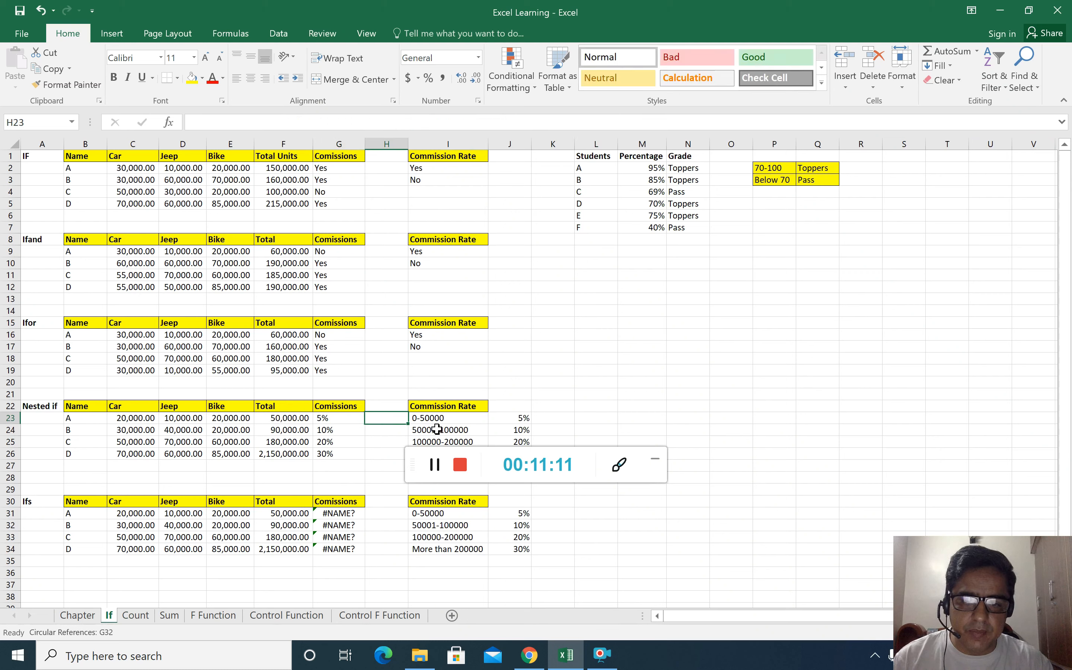
click(583, 462)
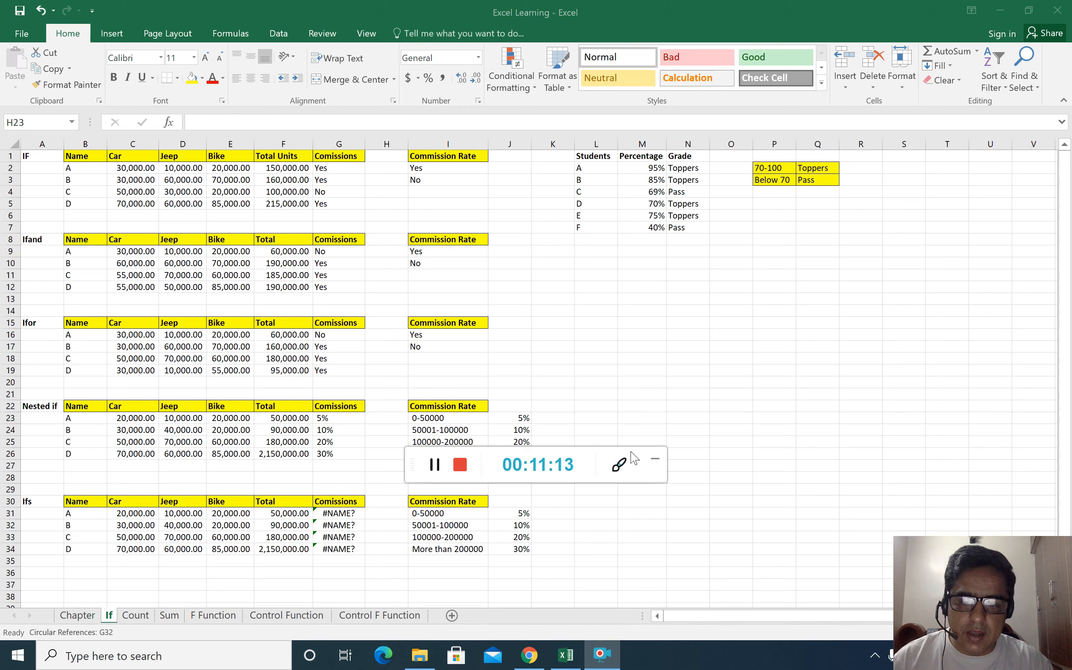
drag(617, 461, 858, 379)
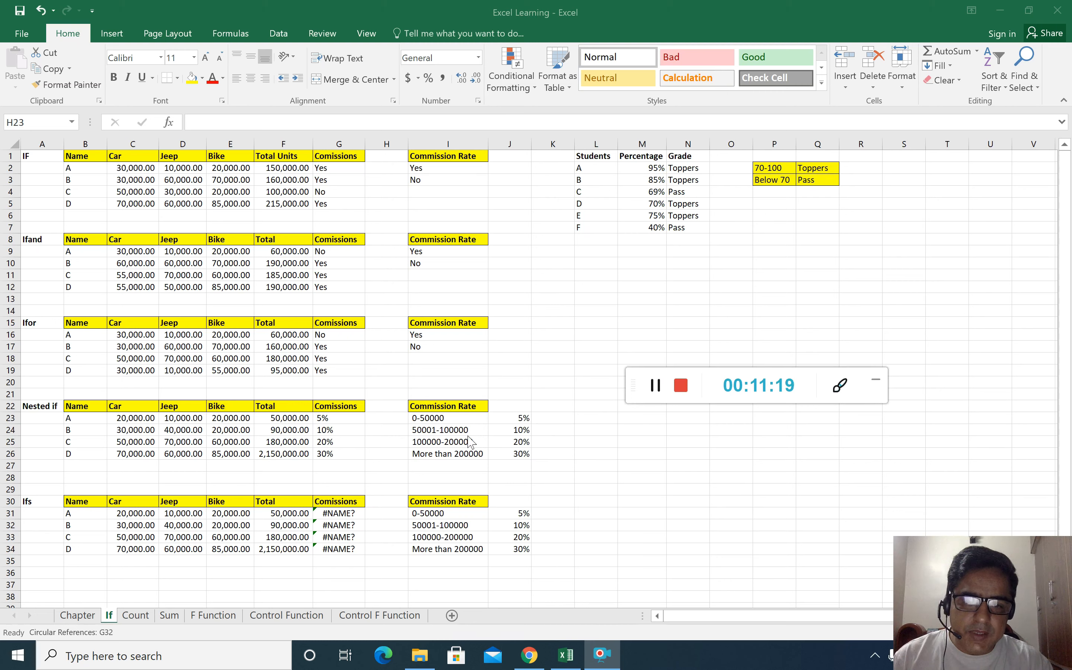
Step: Fill the nested IF commission formula from G23 down to G26 and check the formulas for rows B and C
click(324, 417)
click(325, 417)
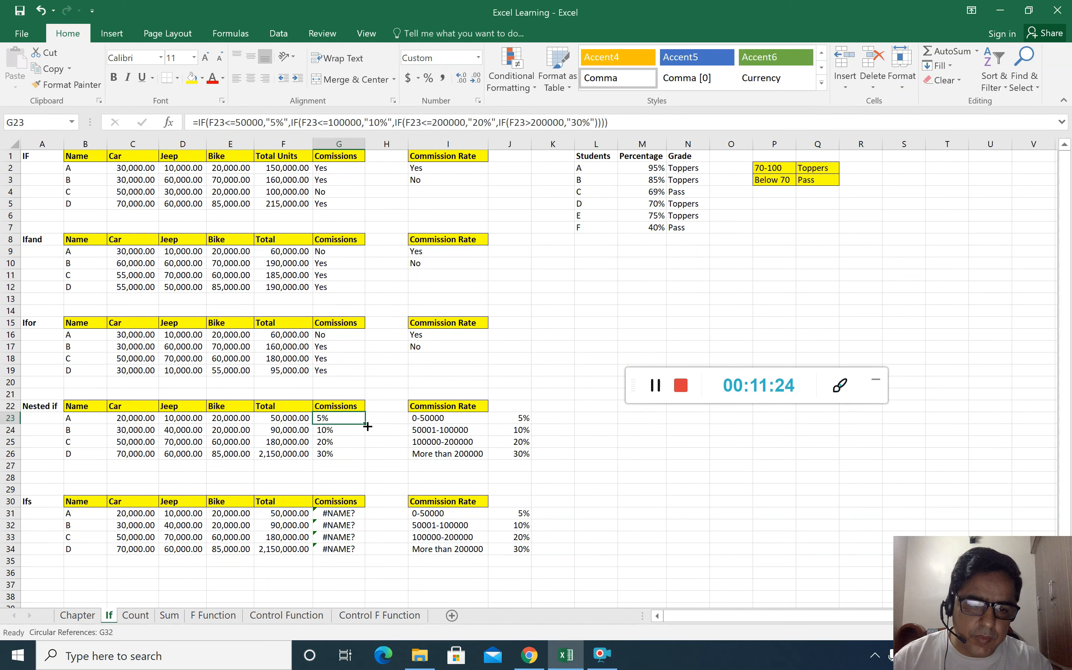
drag(364, 430, 359, 455)
click(343, 430)
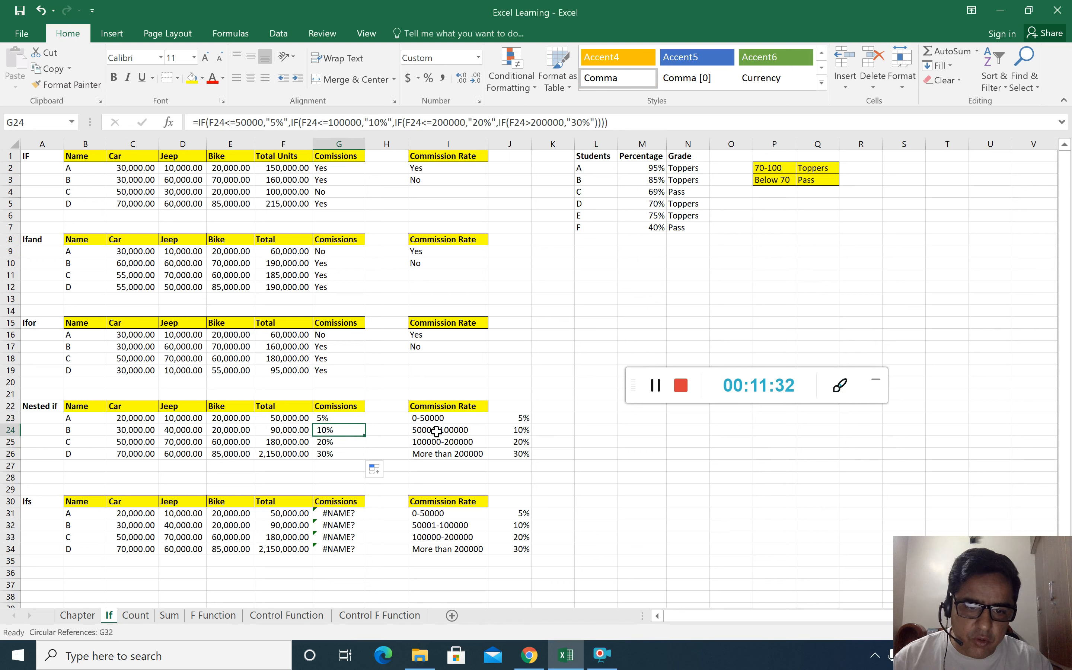
click(326, 442)
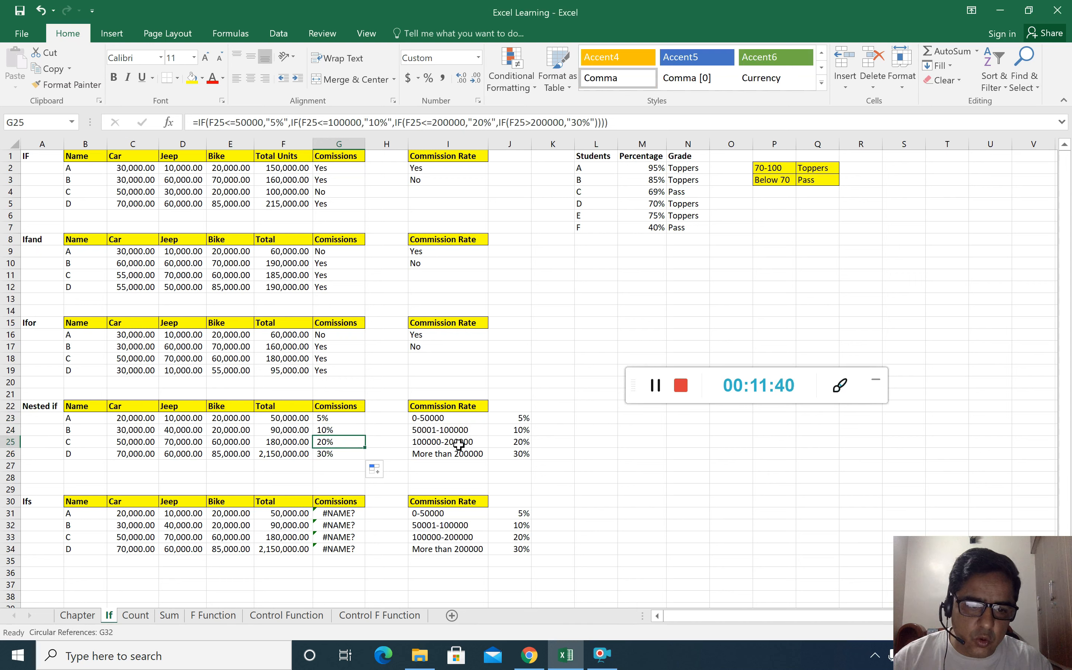
Step: Set row A's Bike value in the Nested if table to 20001 and check its commission in G23
click(329, 419)
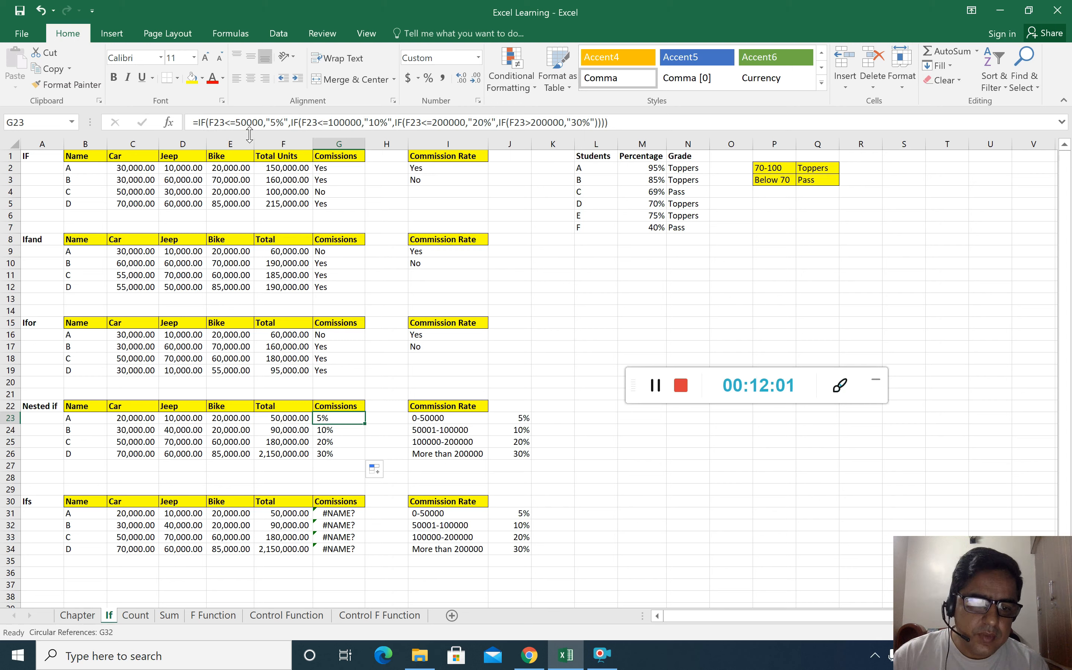
click(226, 417)
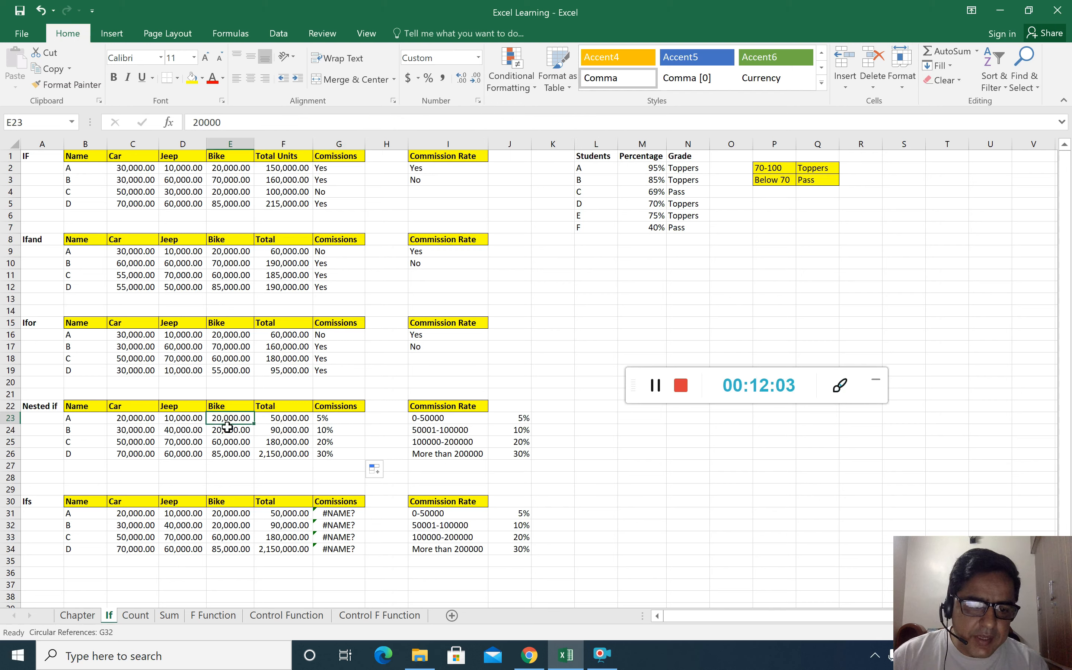
text(20001)
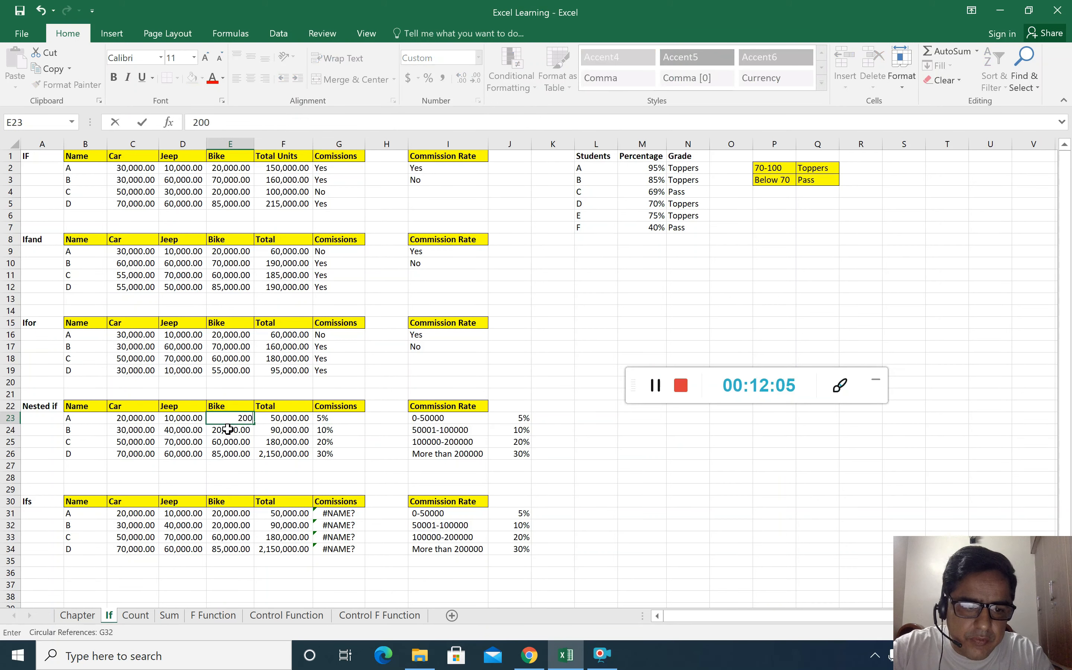
click(286, 393)
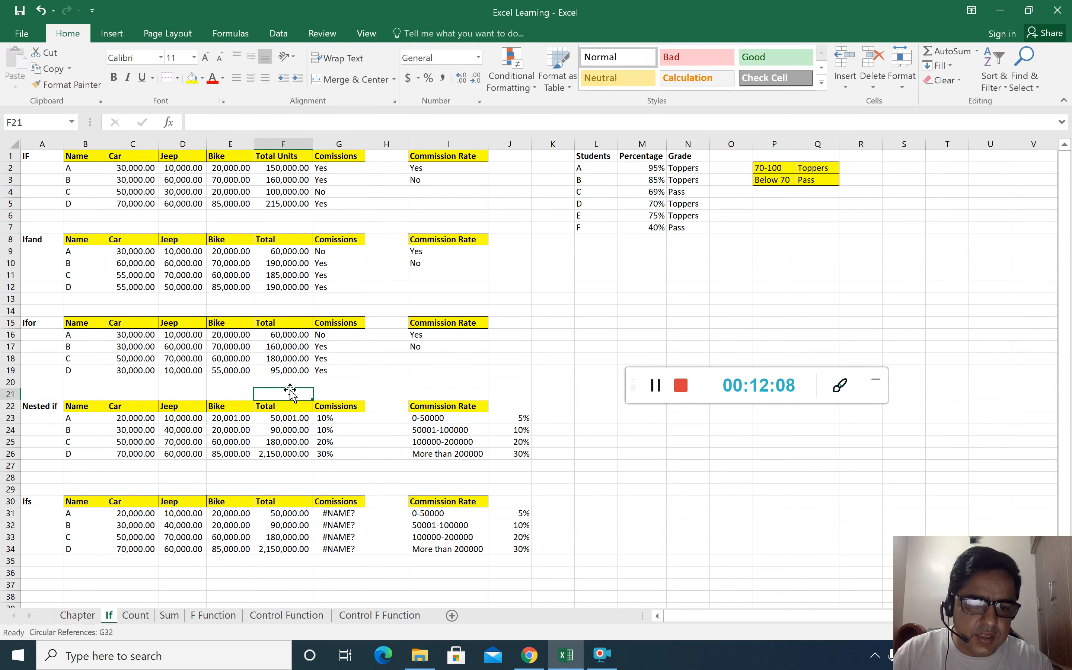
click(345, 422)
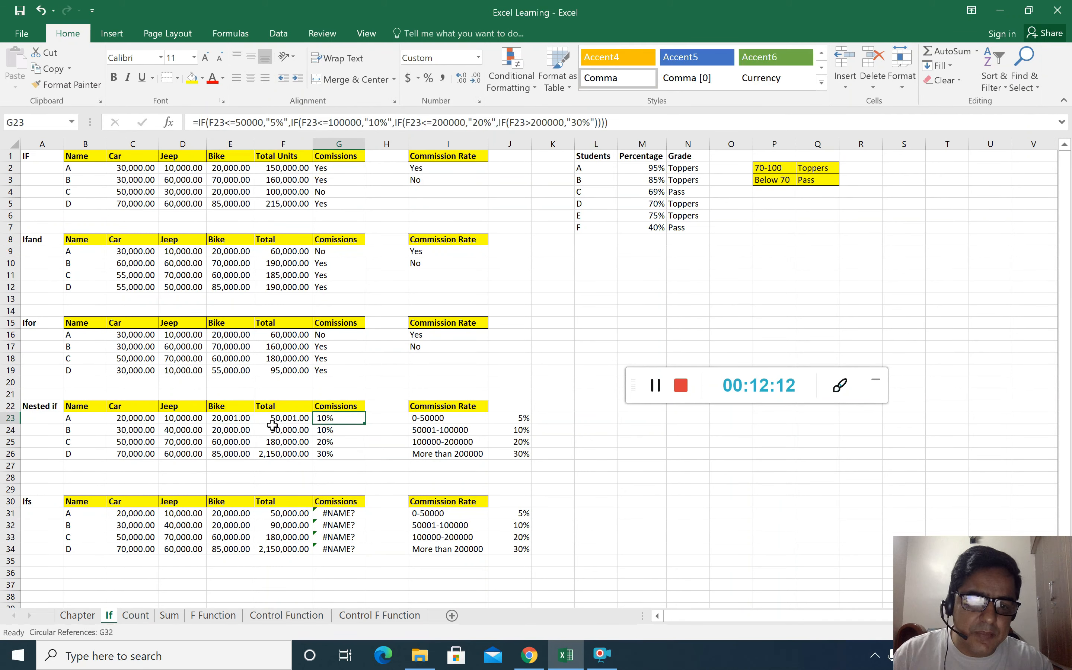
click(220, 418)
click(323, 421)
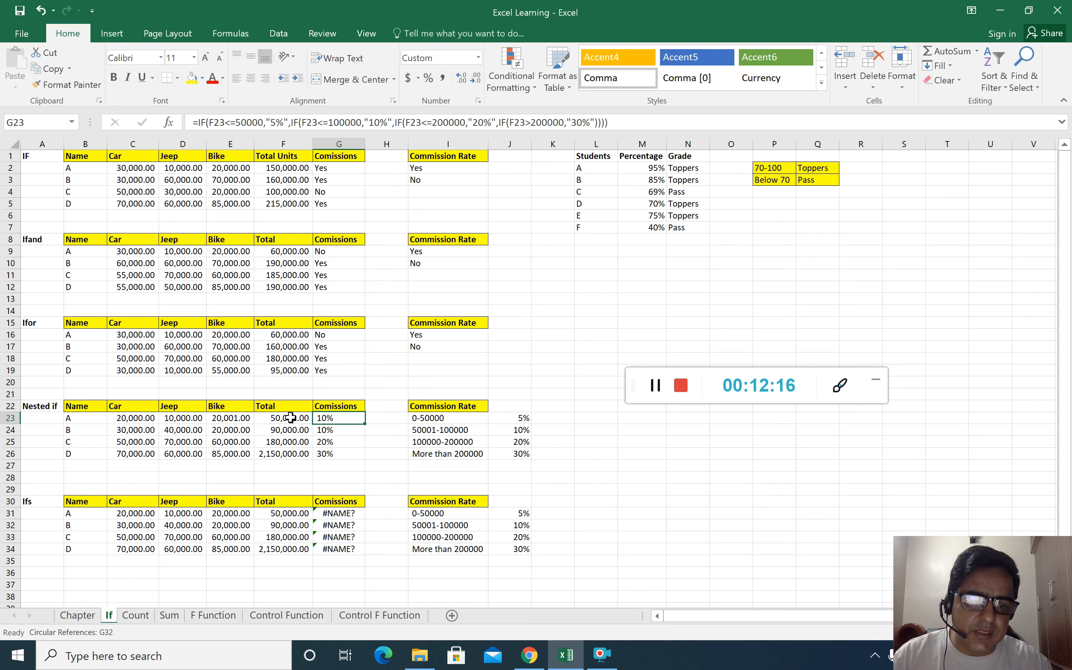
Step: Restore row A's Bike value in the Nested if table to 20000 and recheck its total and commission
click(229, 417)
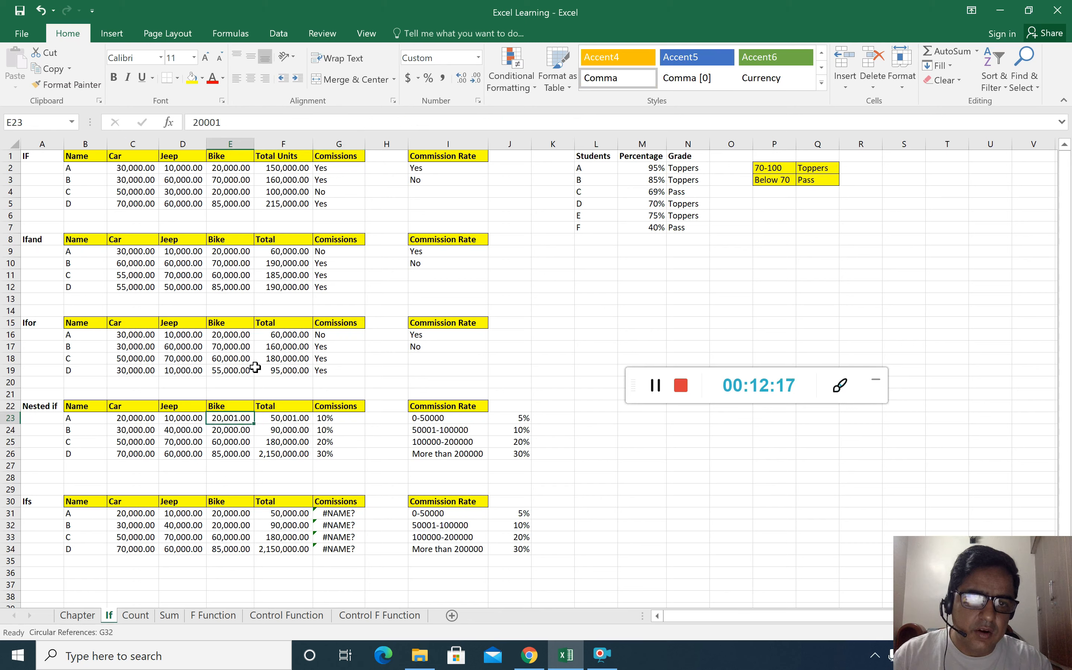
click(231, 120)
key(BackSpace)
text(0)
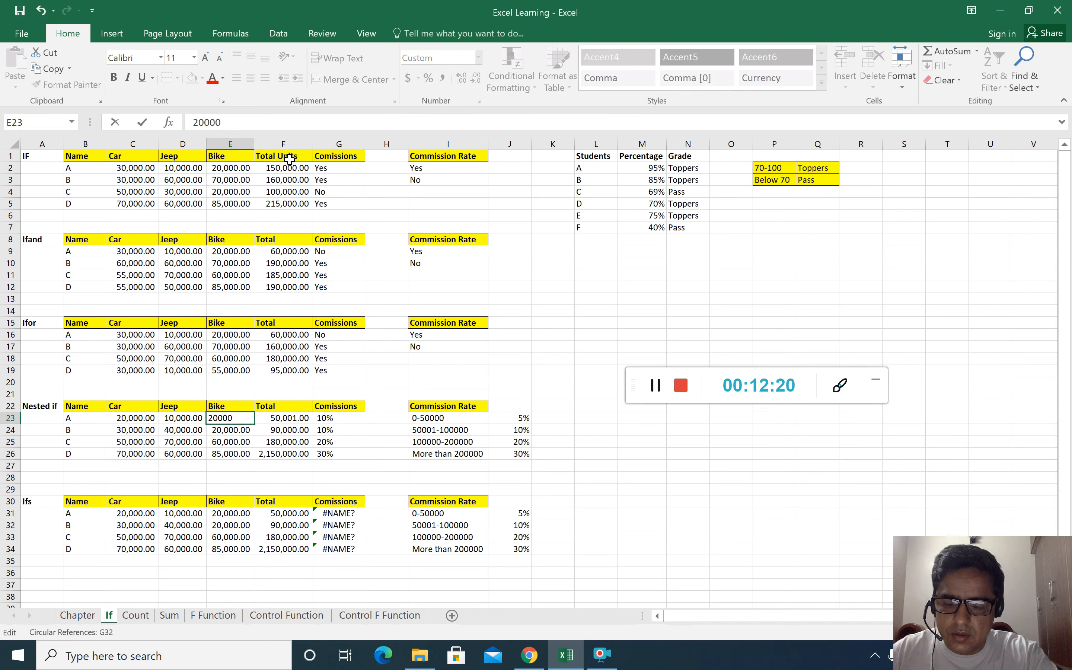
key(Return)
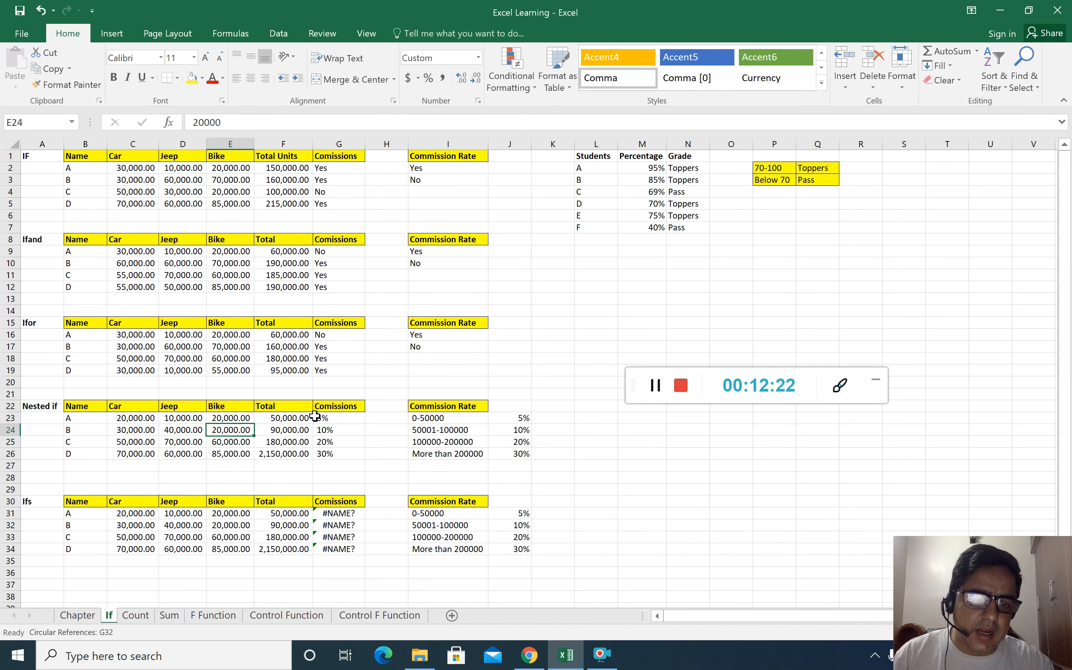
click(295, 417)
click(330, 417)
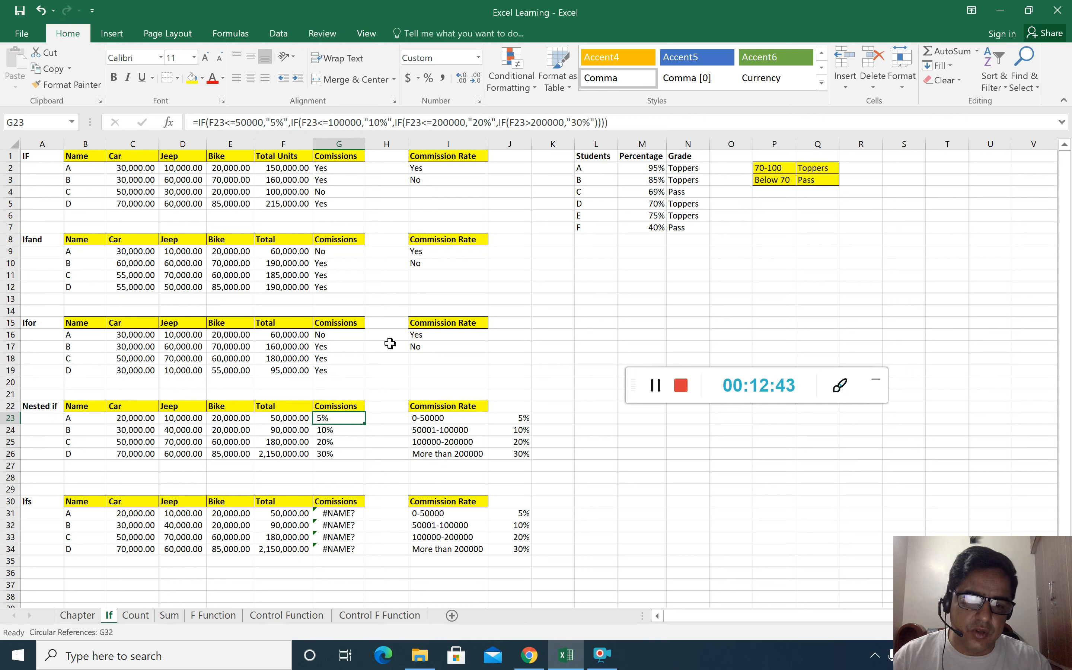
Step: Compare the nested IF formulas in G26 and G23 with the IFS commission formula in G31
click(336, 453)
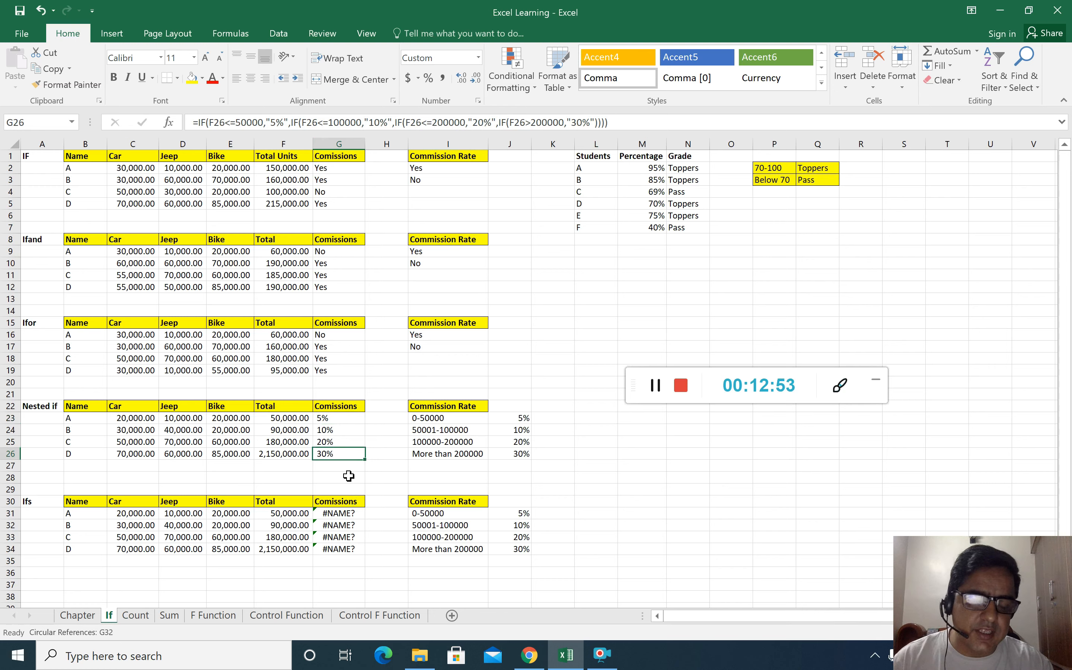
click(336, 514)
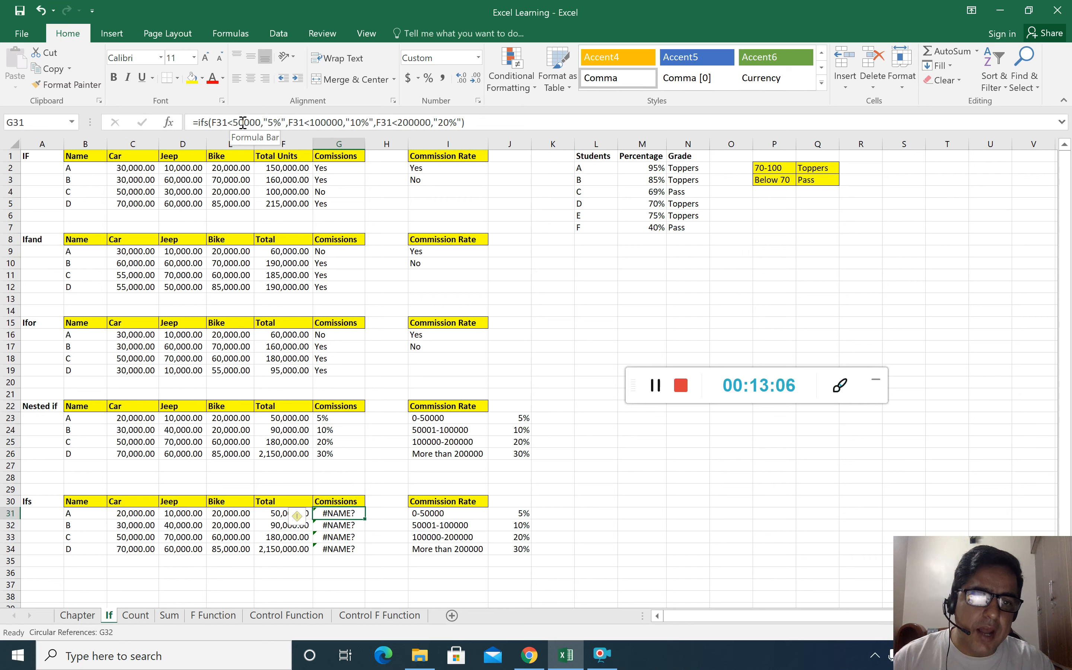
click(326, 421)
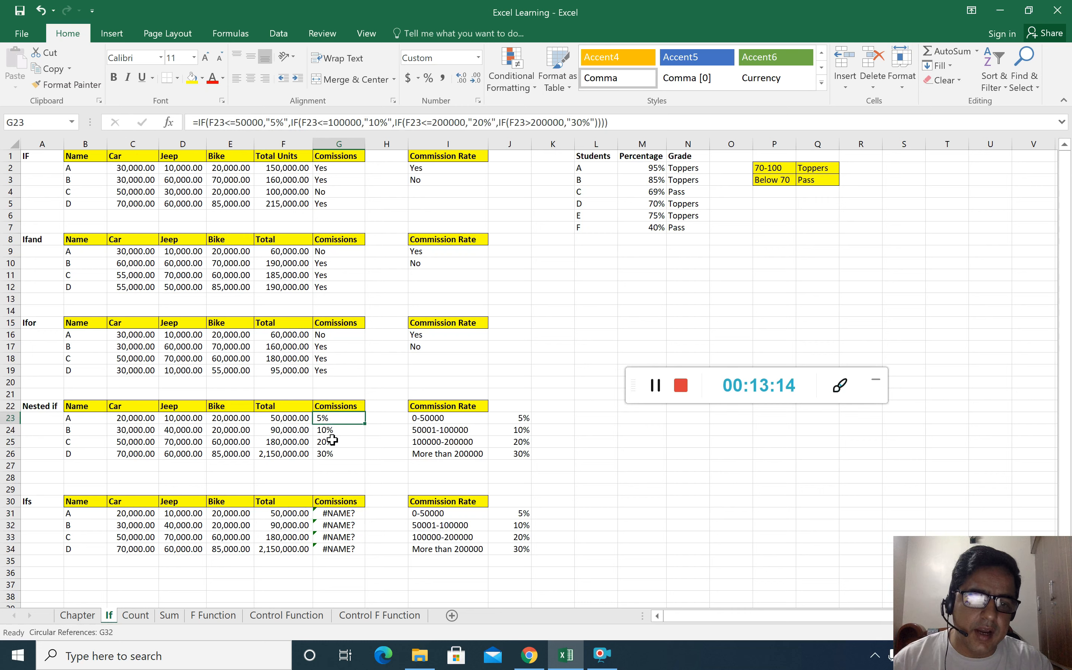
click(337, 512)
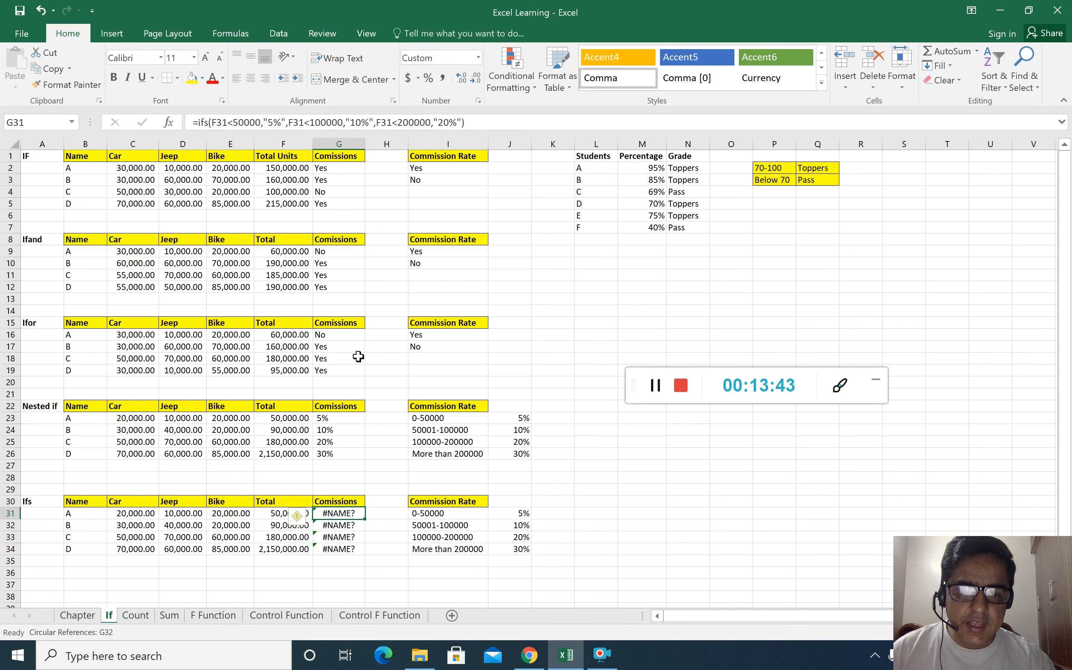
click(381, 442)
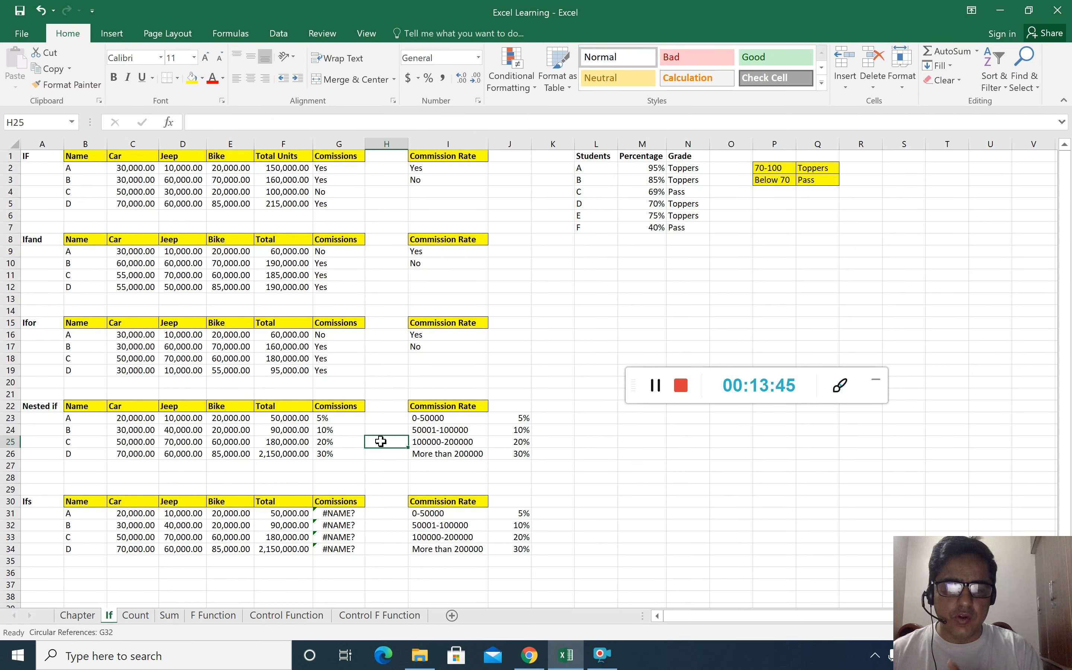